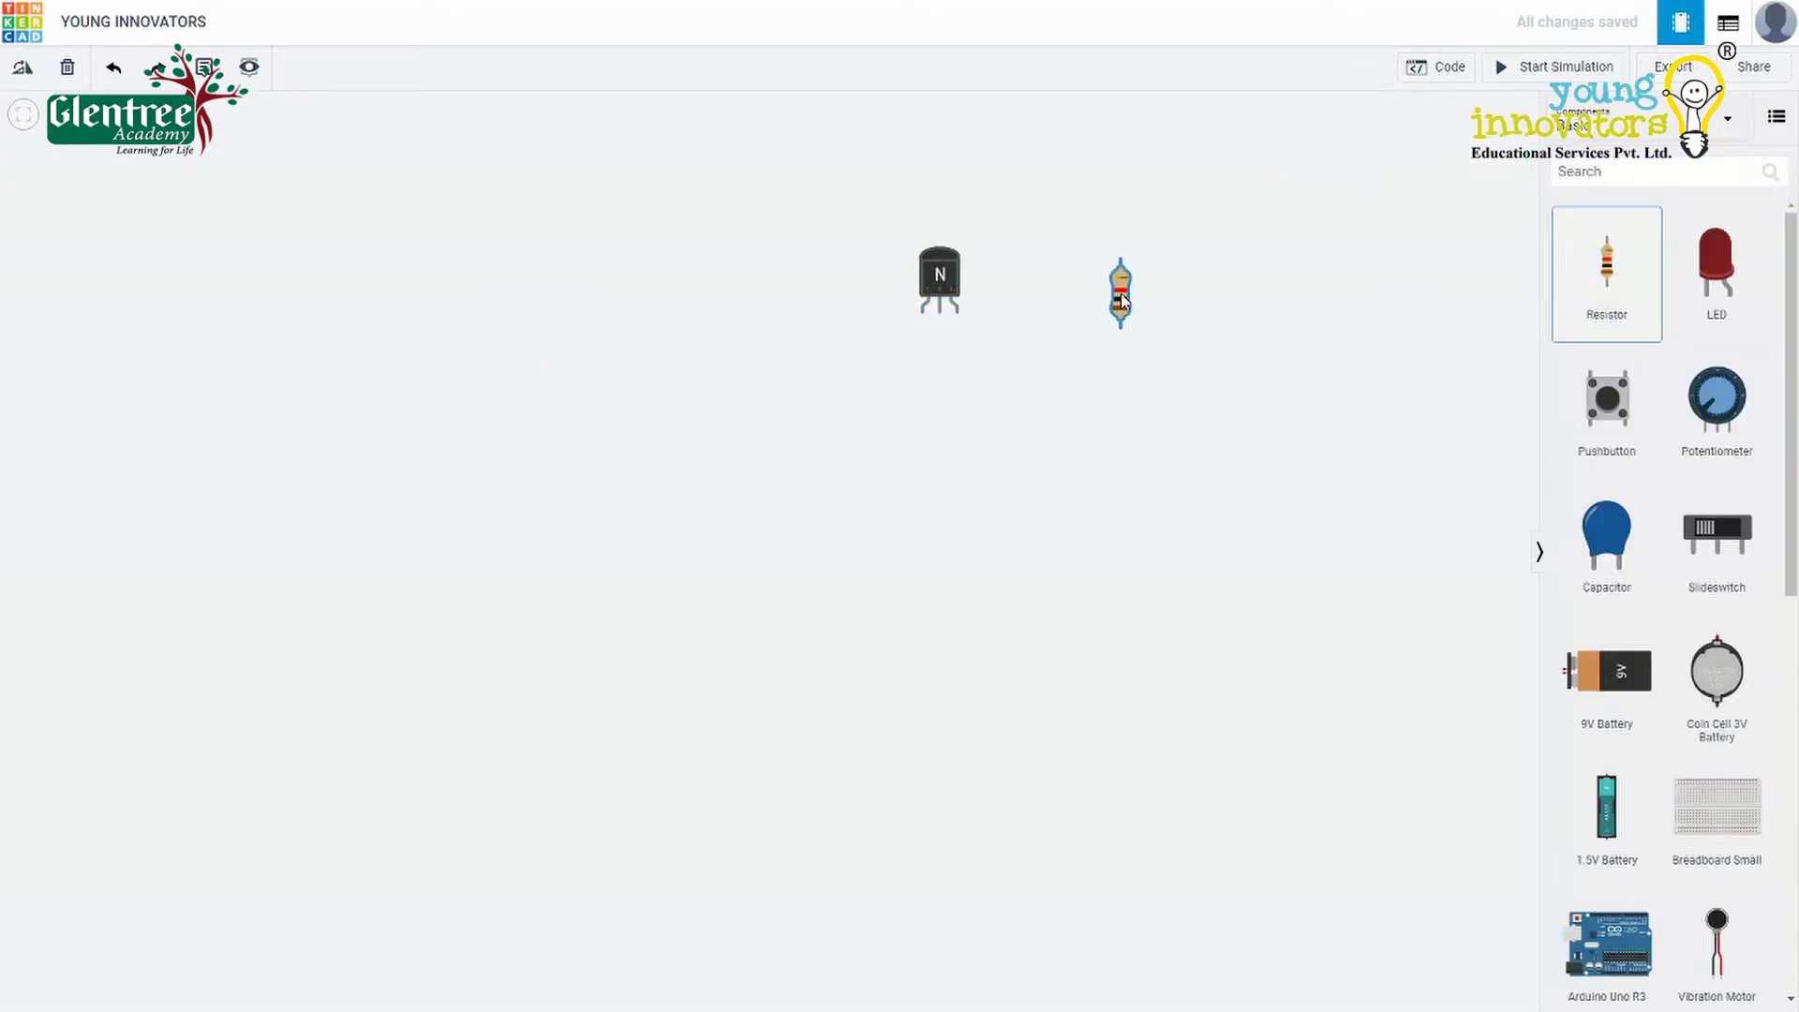
Step: Add a second resistor, a slide switch, an LED and a 9V battery to the canvas
click(1404, 187)
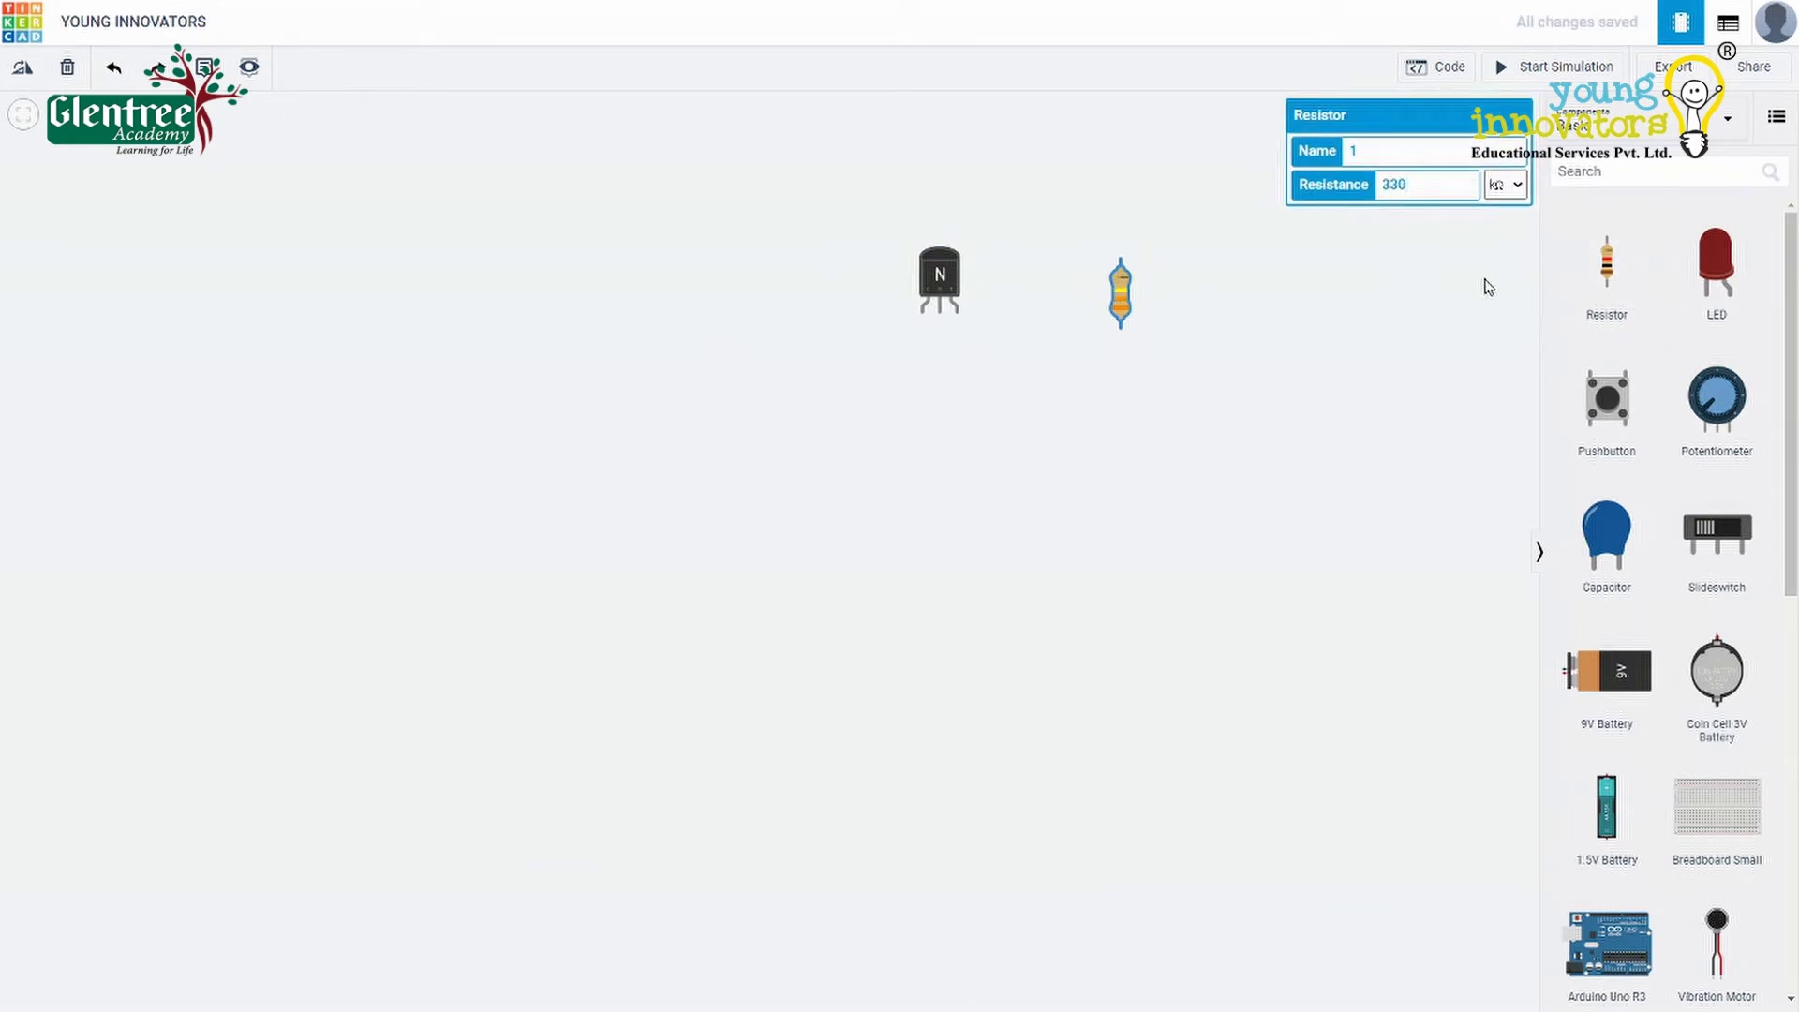
click(1417, 290)
drag(1607, 267, 1240, 286)
click(1473, 251)
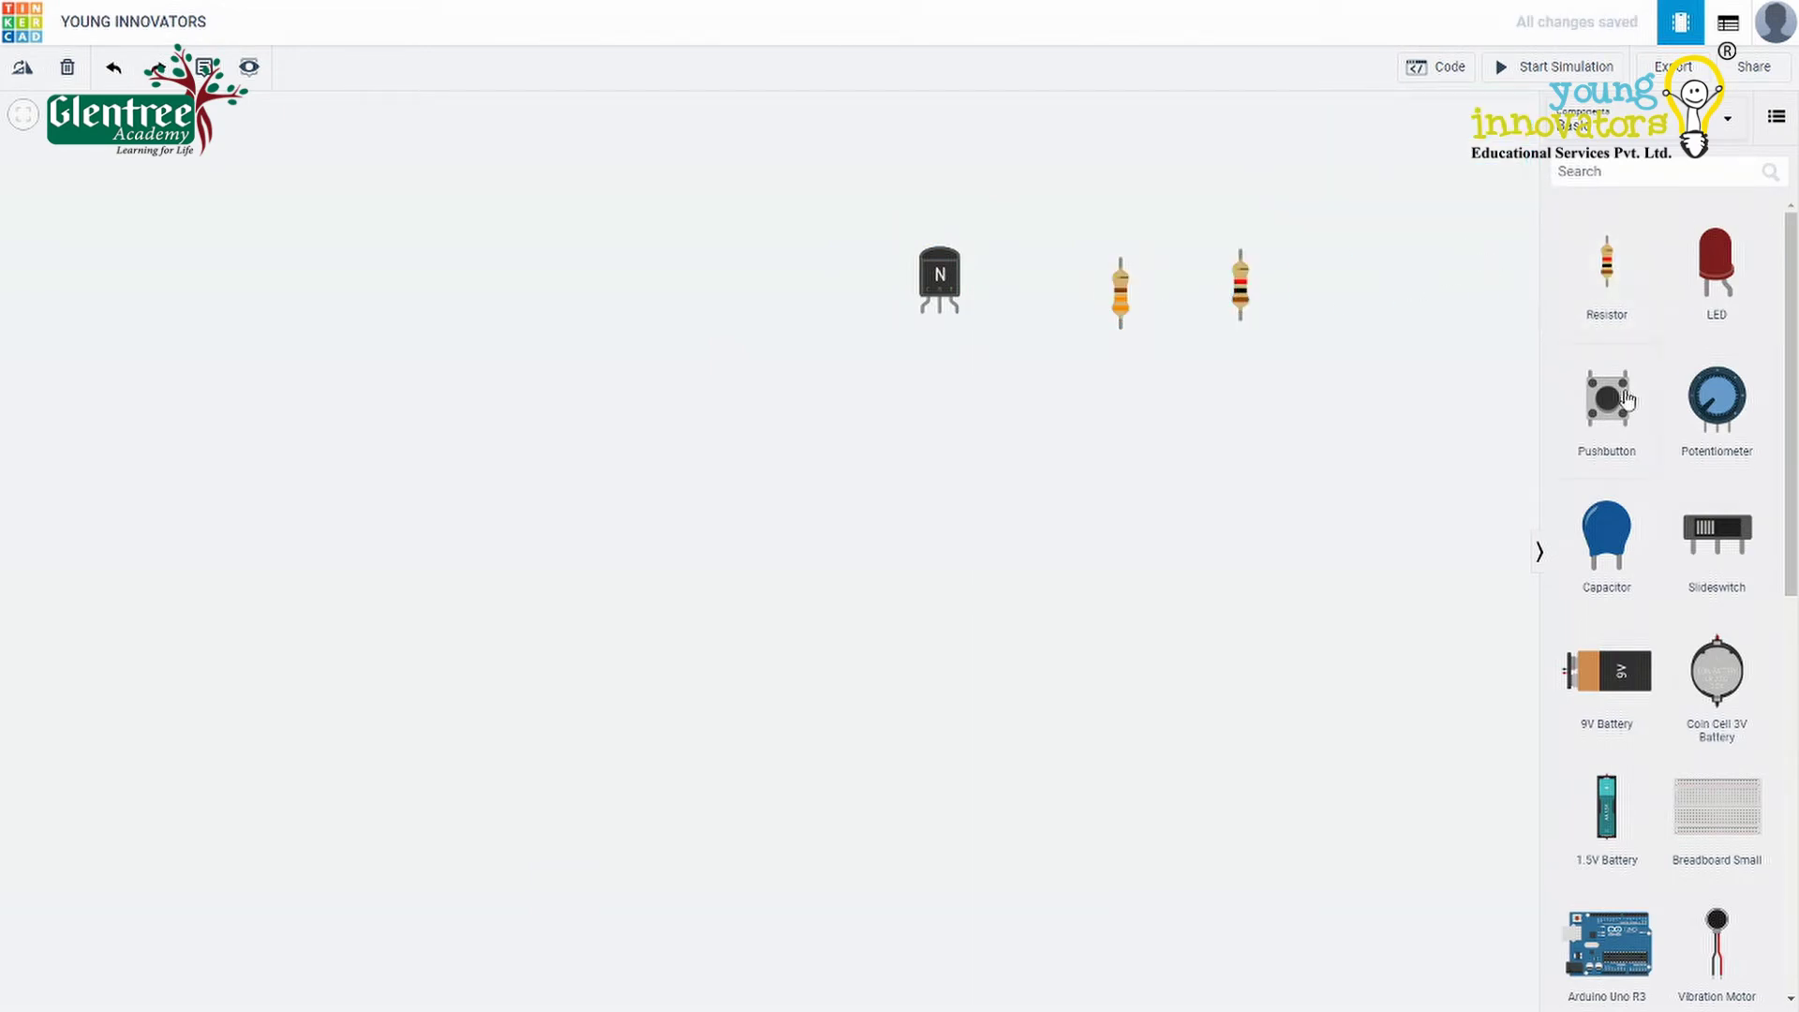
drag(1717, 532, 1190, 421)
drag(1717, 262, 1335, 278)
drag(1607, 670, 1044, 637)
click(829, 413)
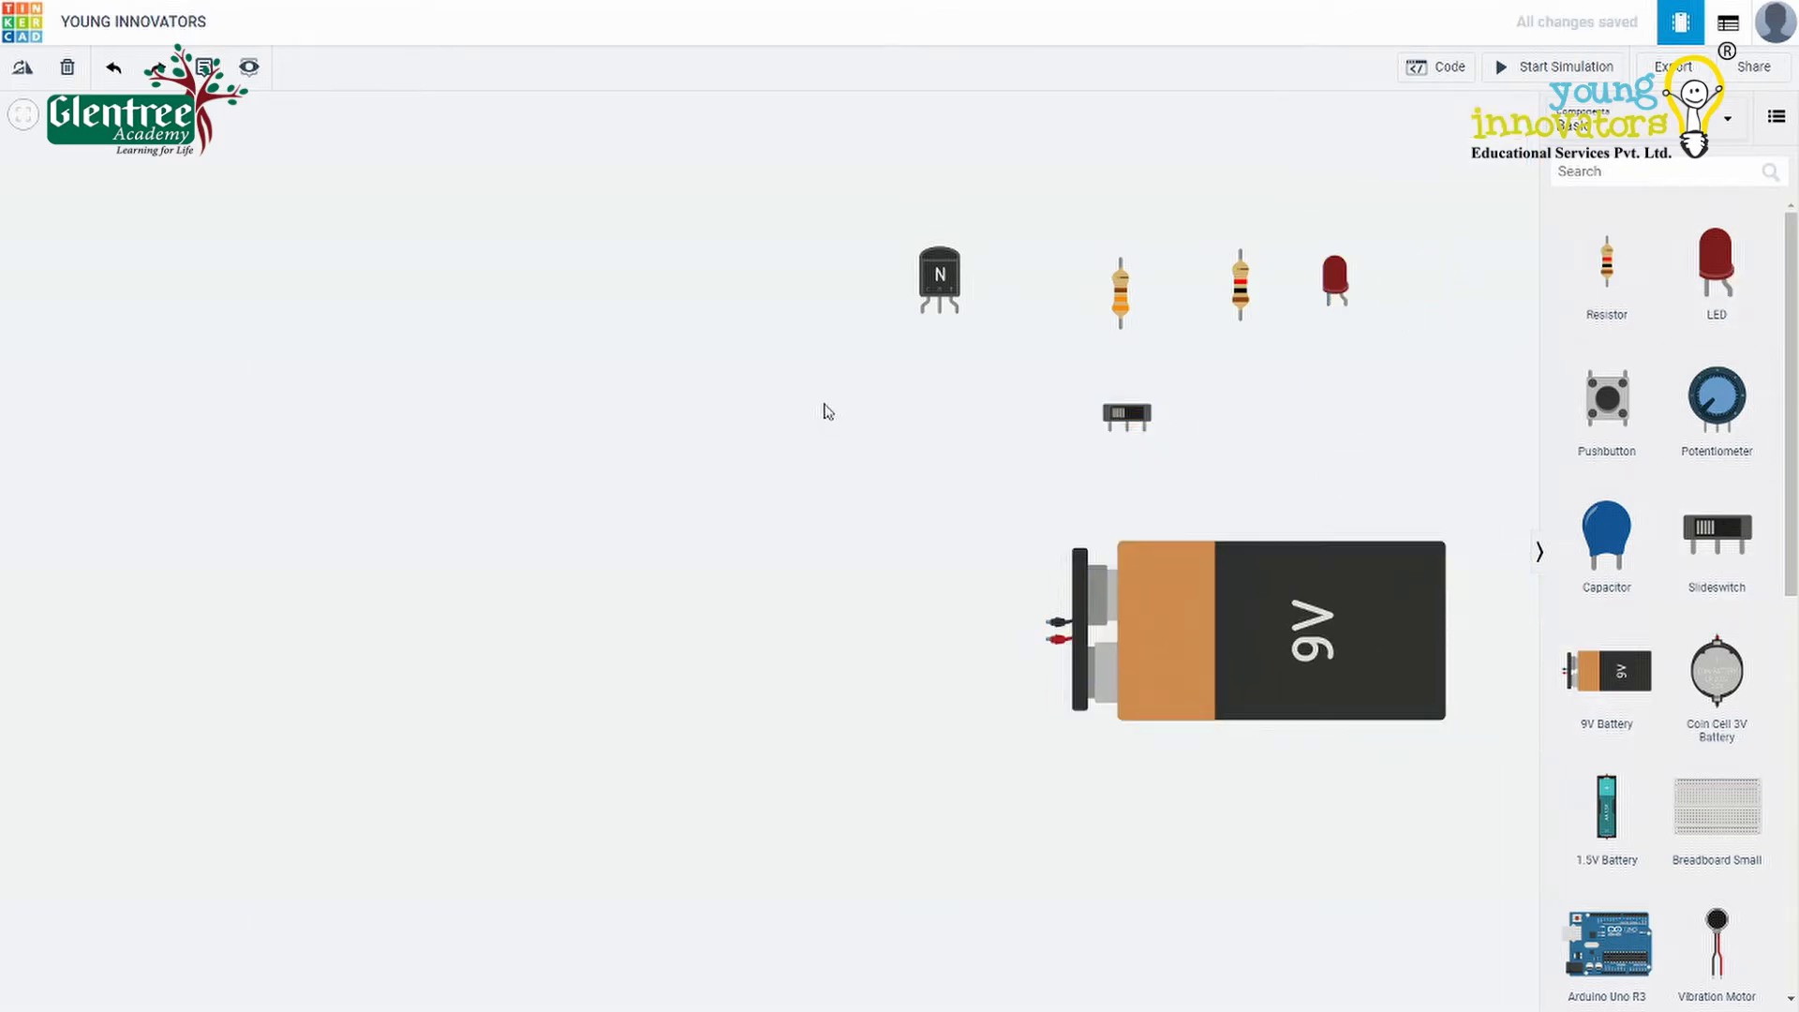
Step: Stand the 9V battery upright and move it to the lower left
click(1167, 671)
key(r)
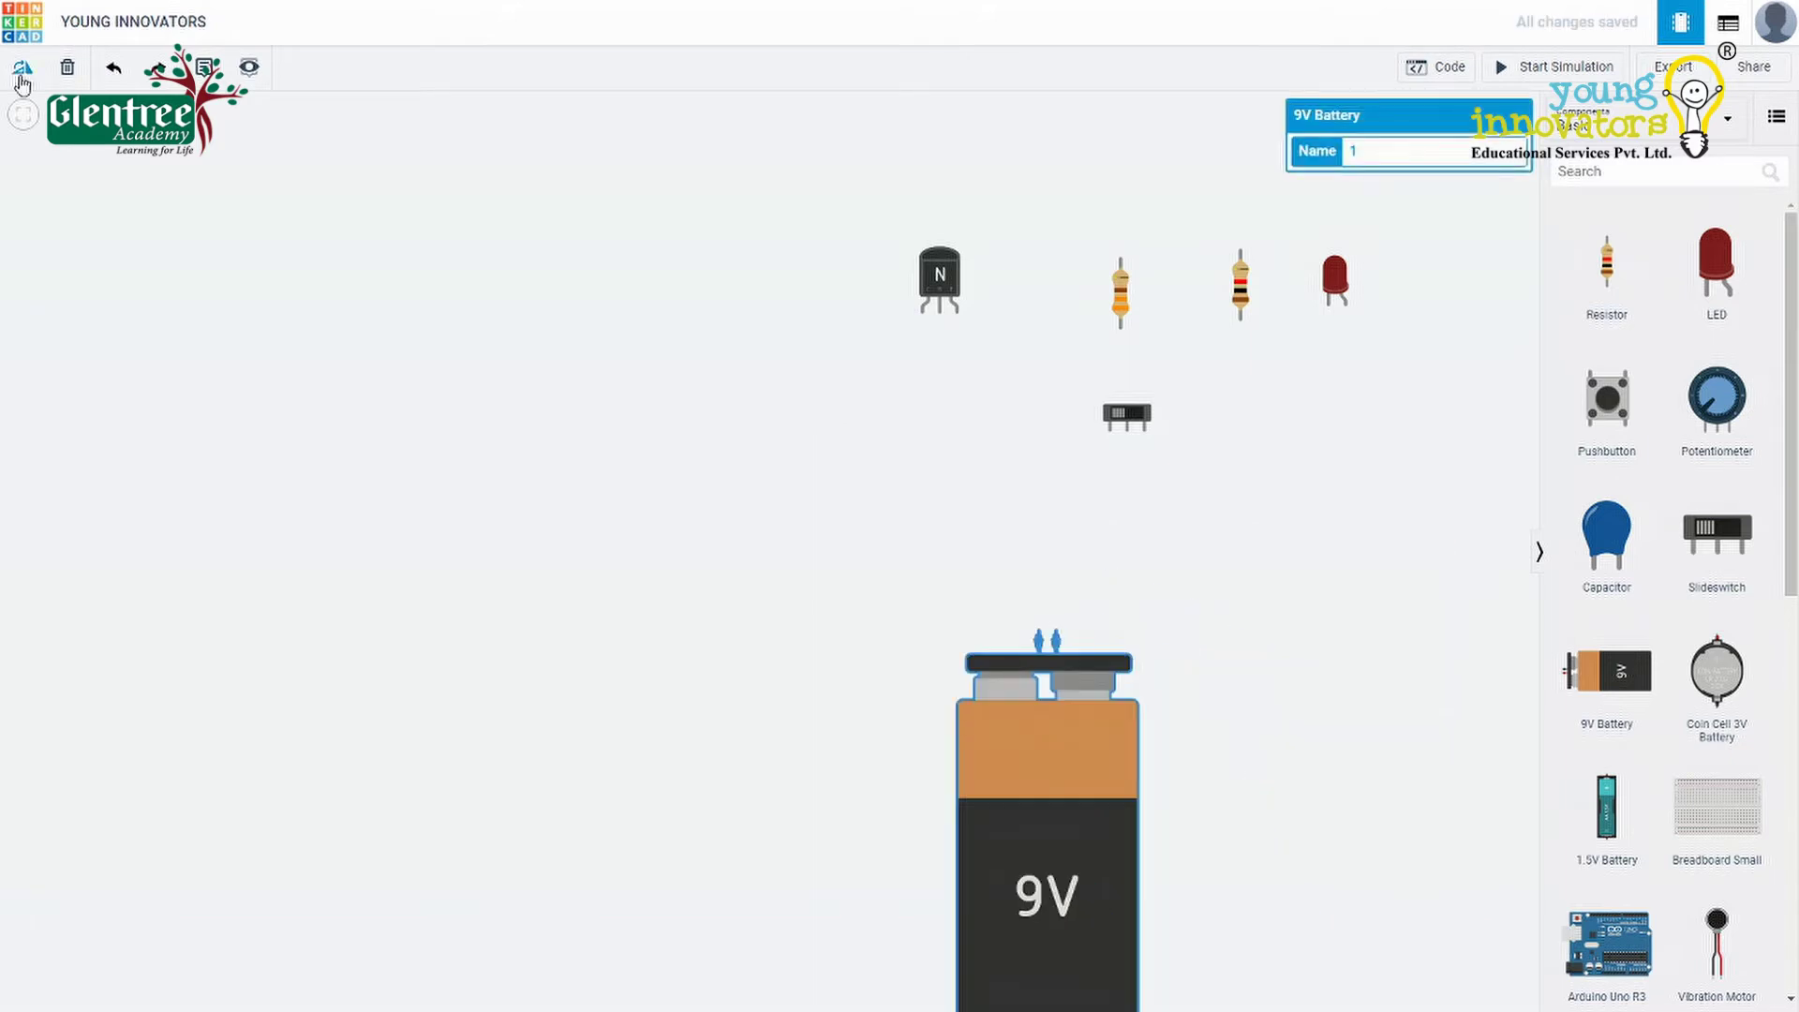
drag(1066, 811, 431, 761)
click(811, 796)
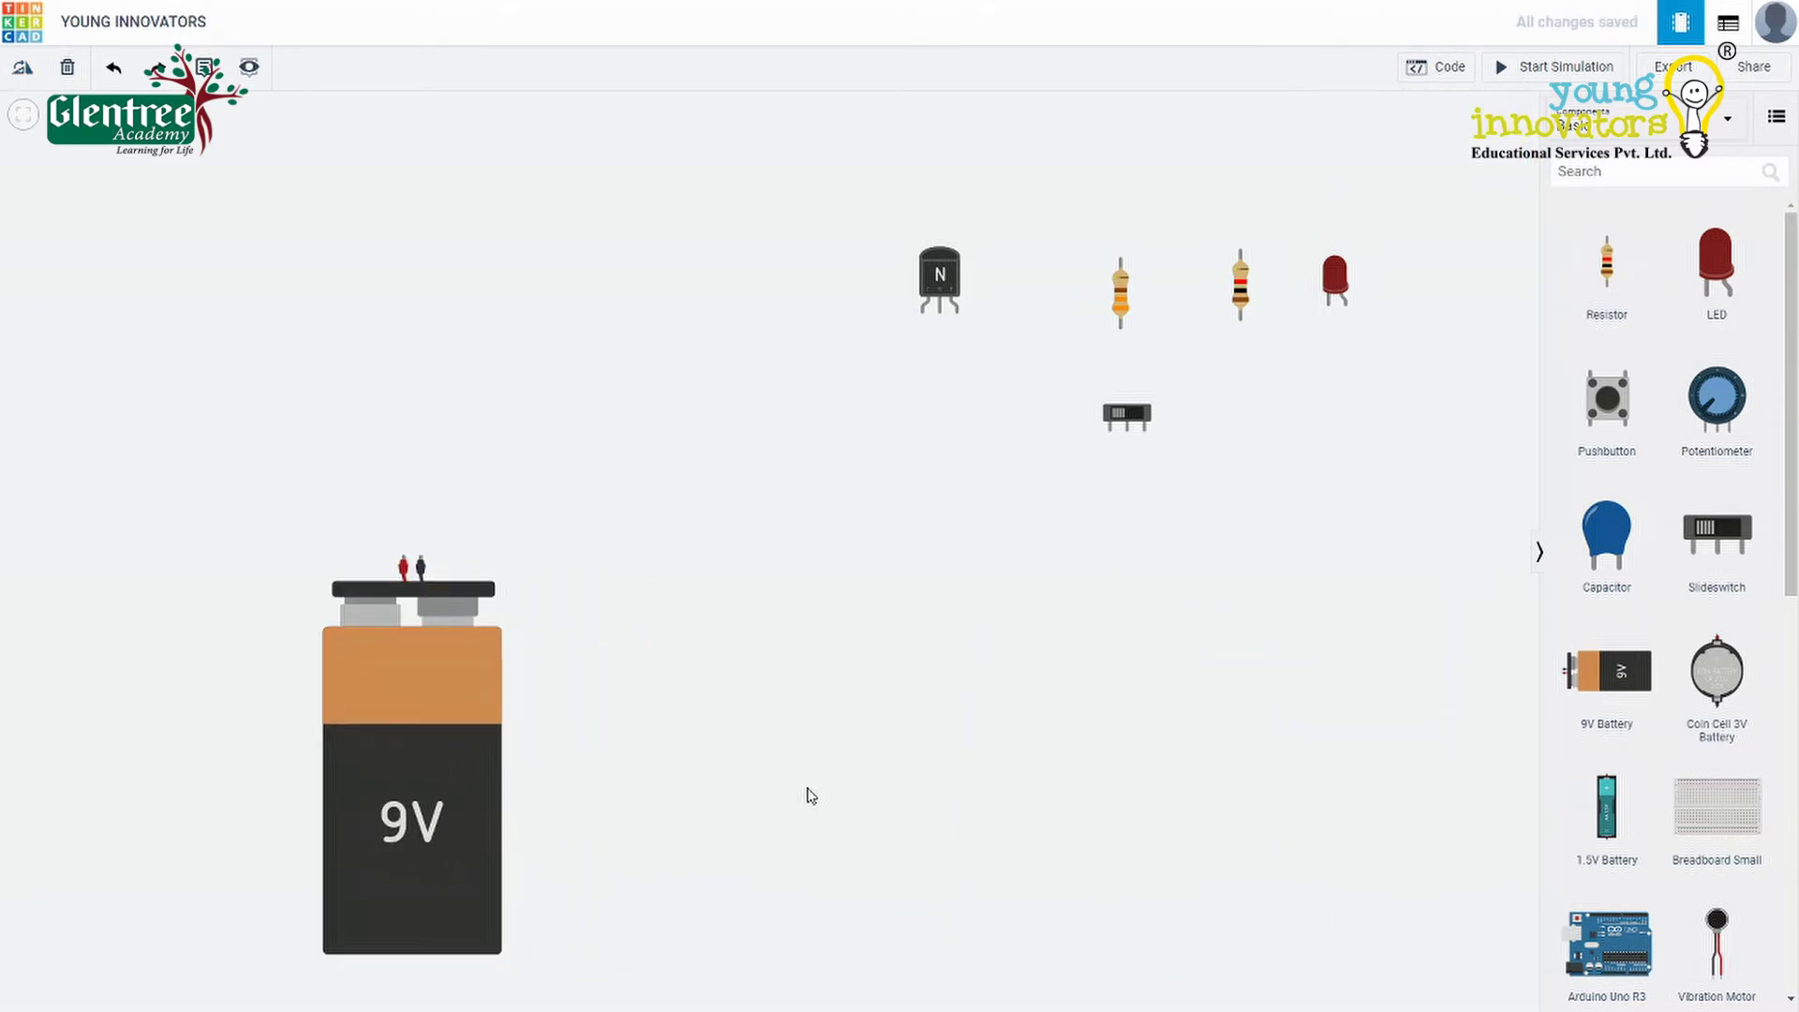
Step: Rotate the slide switch to stand vertically and nudge it into position
click(1138, 415)
click(25, 73)
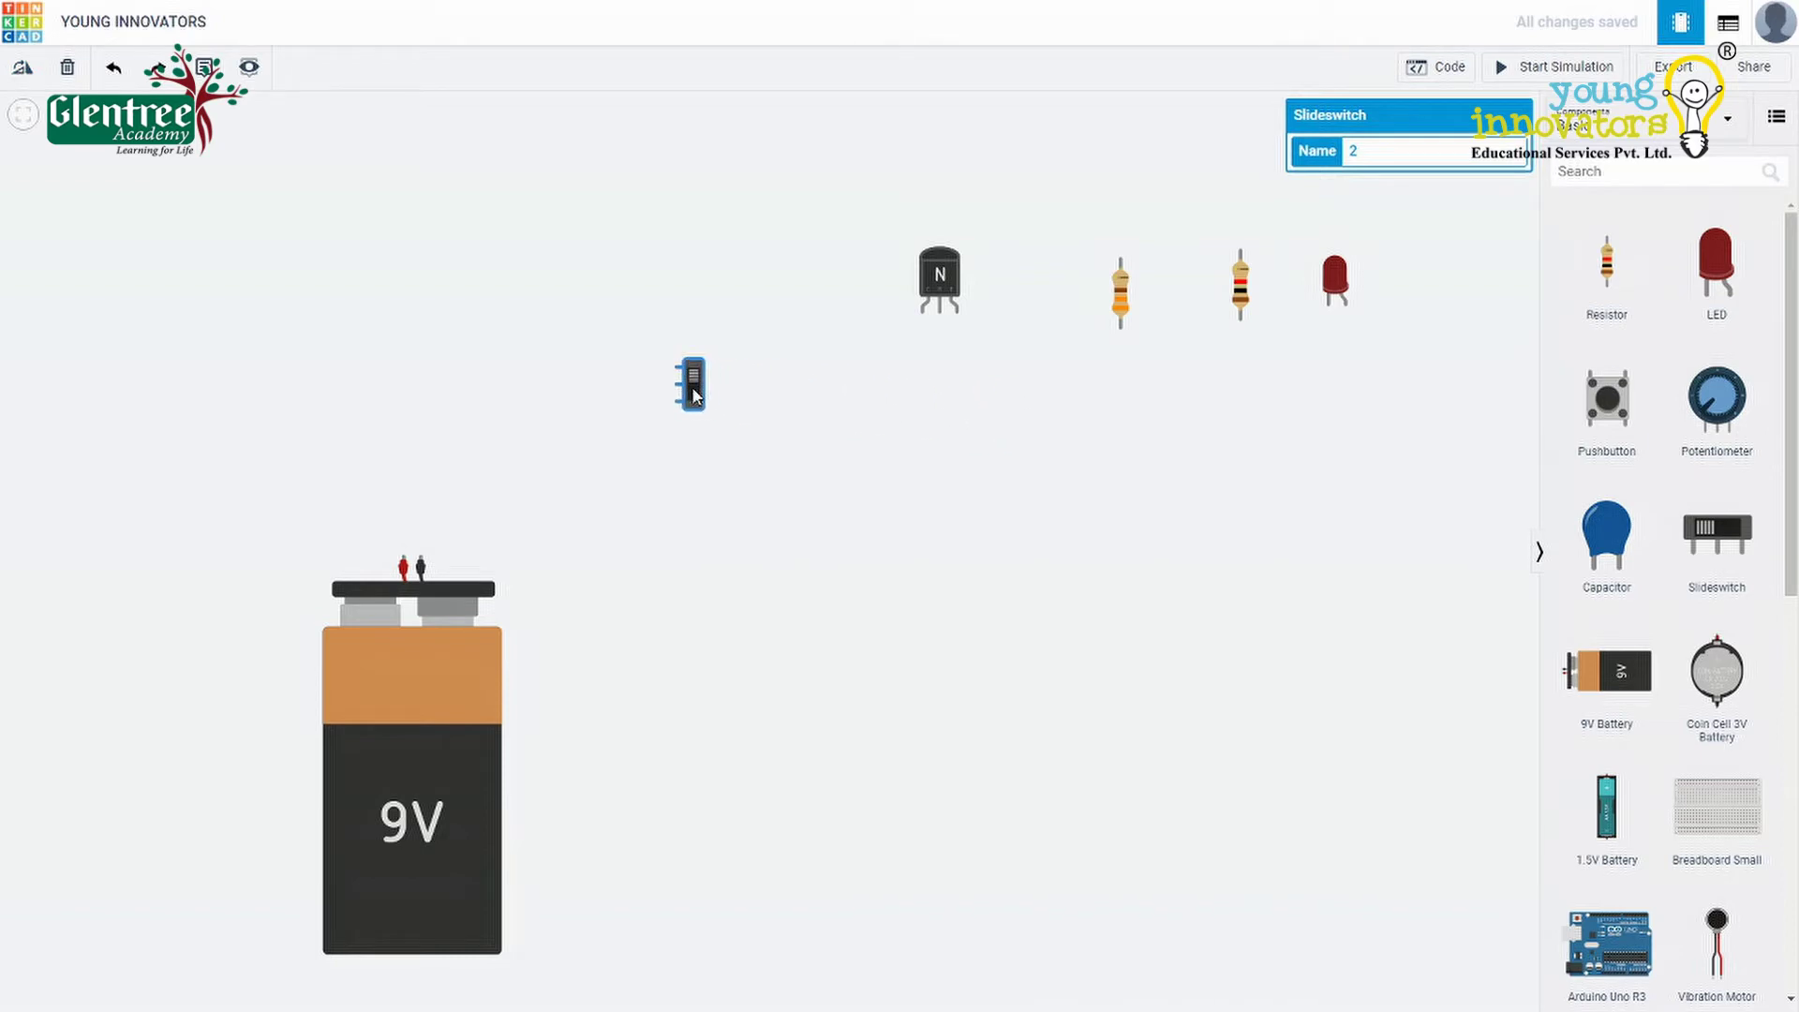
drag(694, 395, 675, 381)
Step: Wire the battery's positive terminal over the top to the slide switch
click(710, 541)
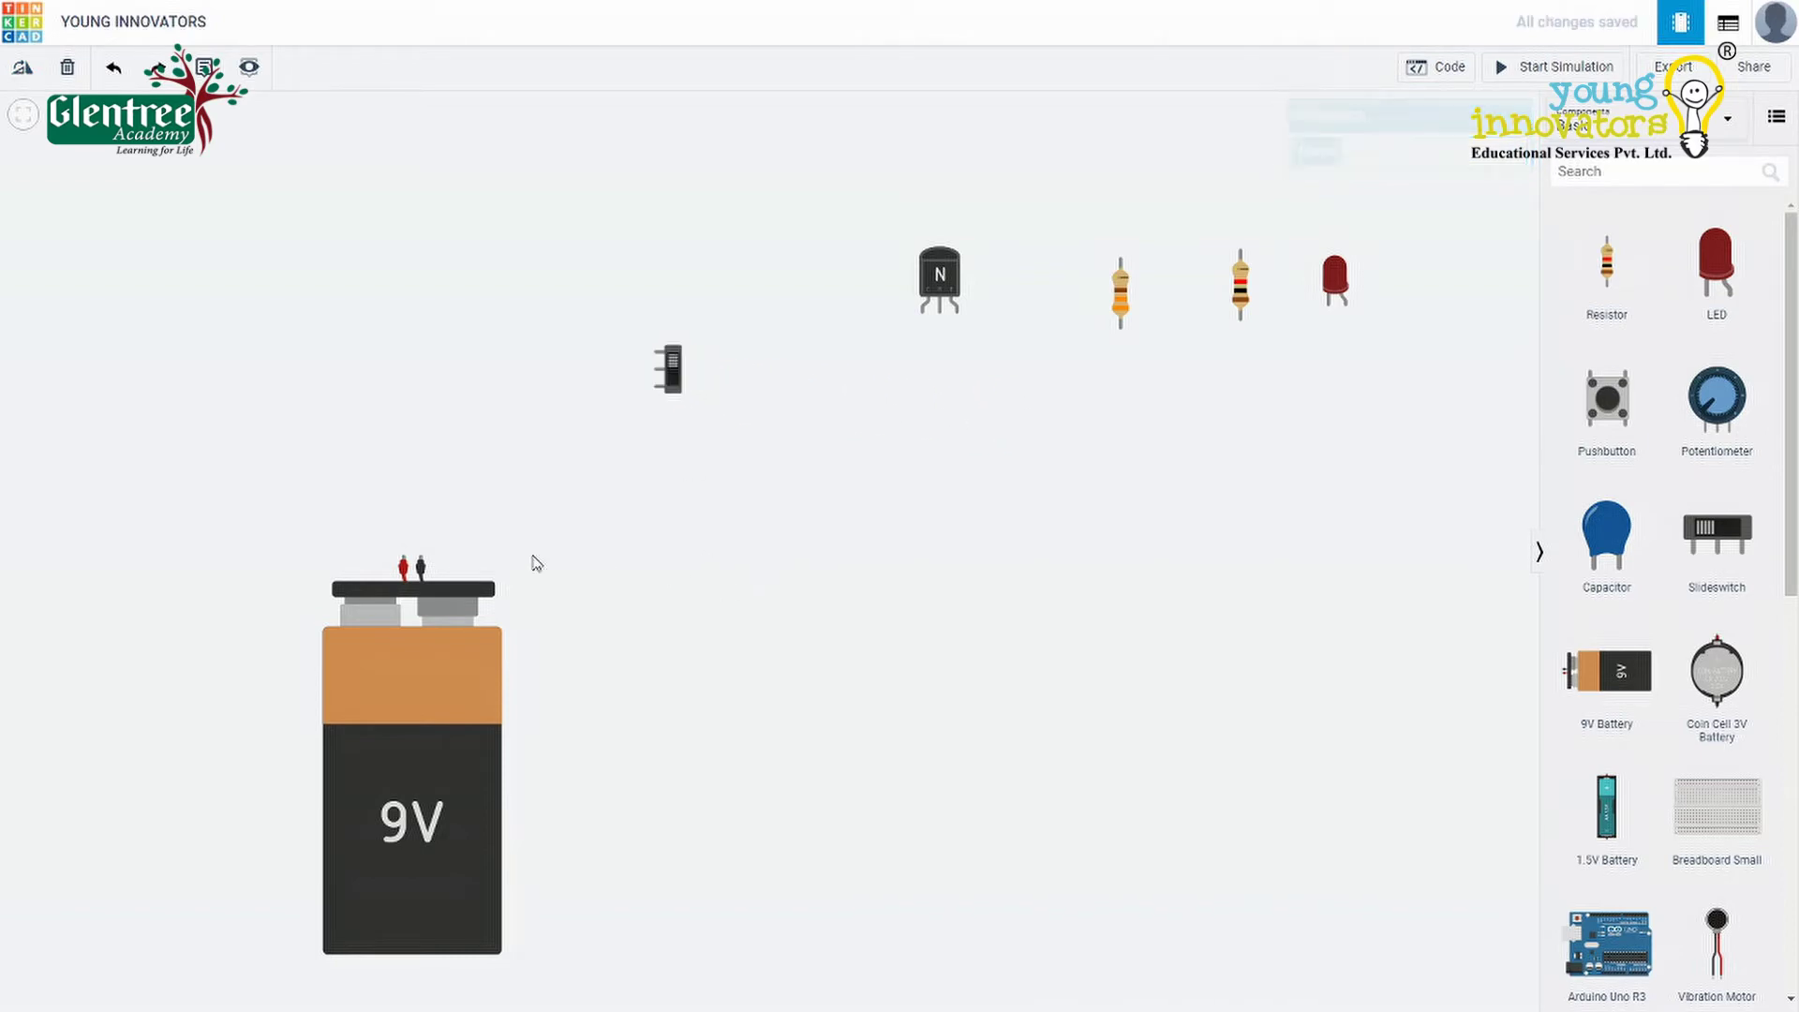
click(404, 561)
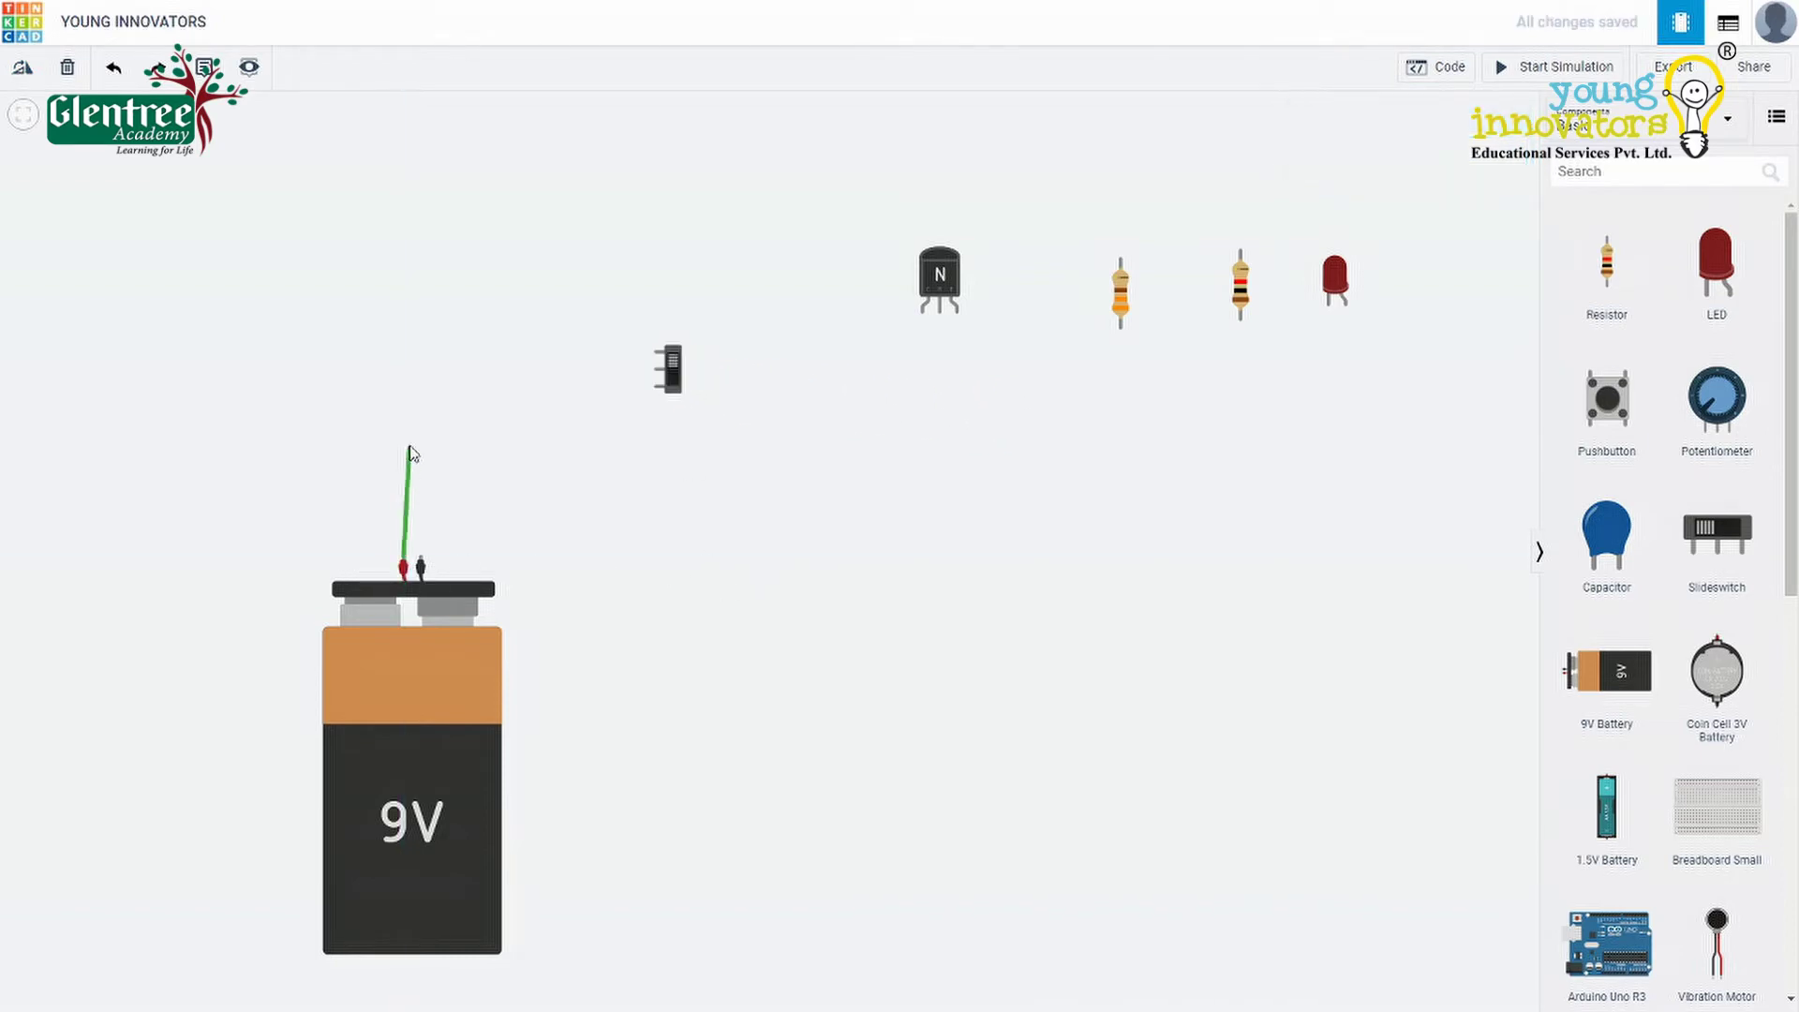
click(404, 396)
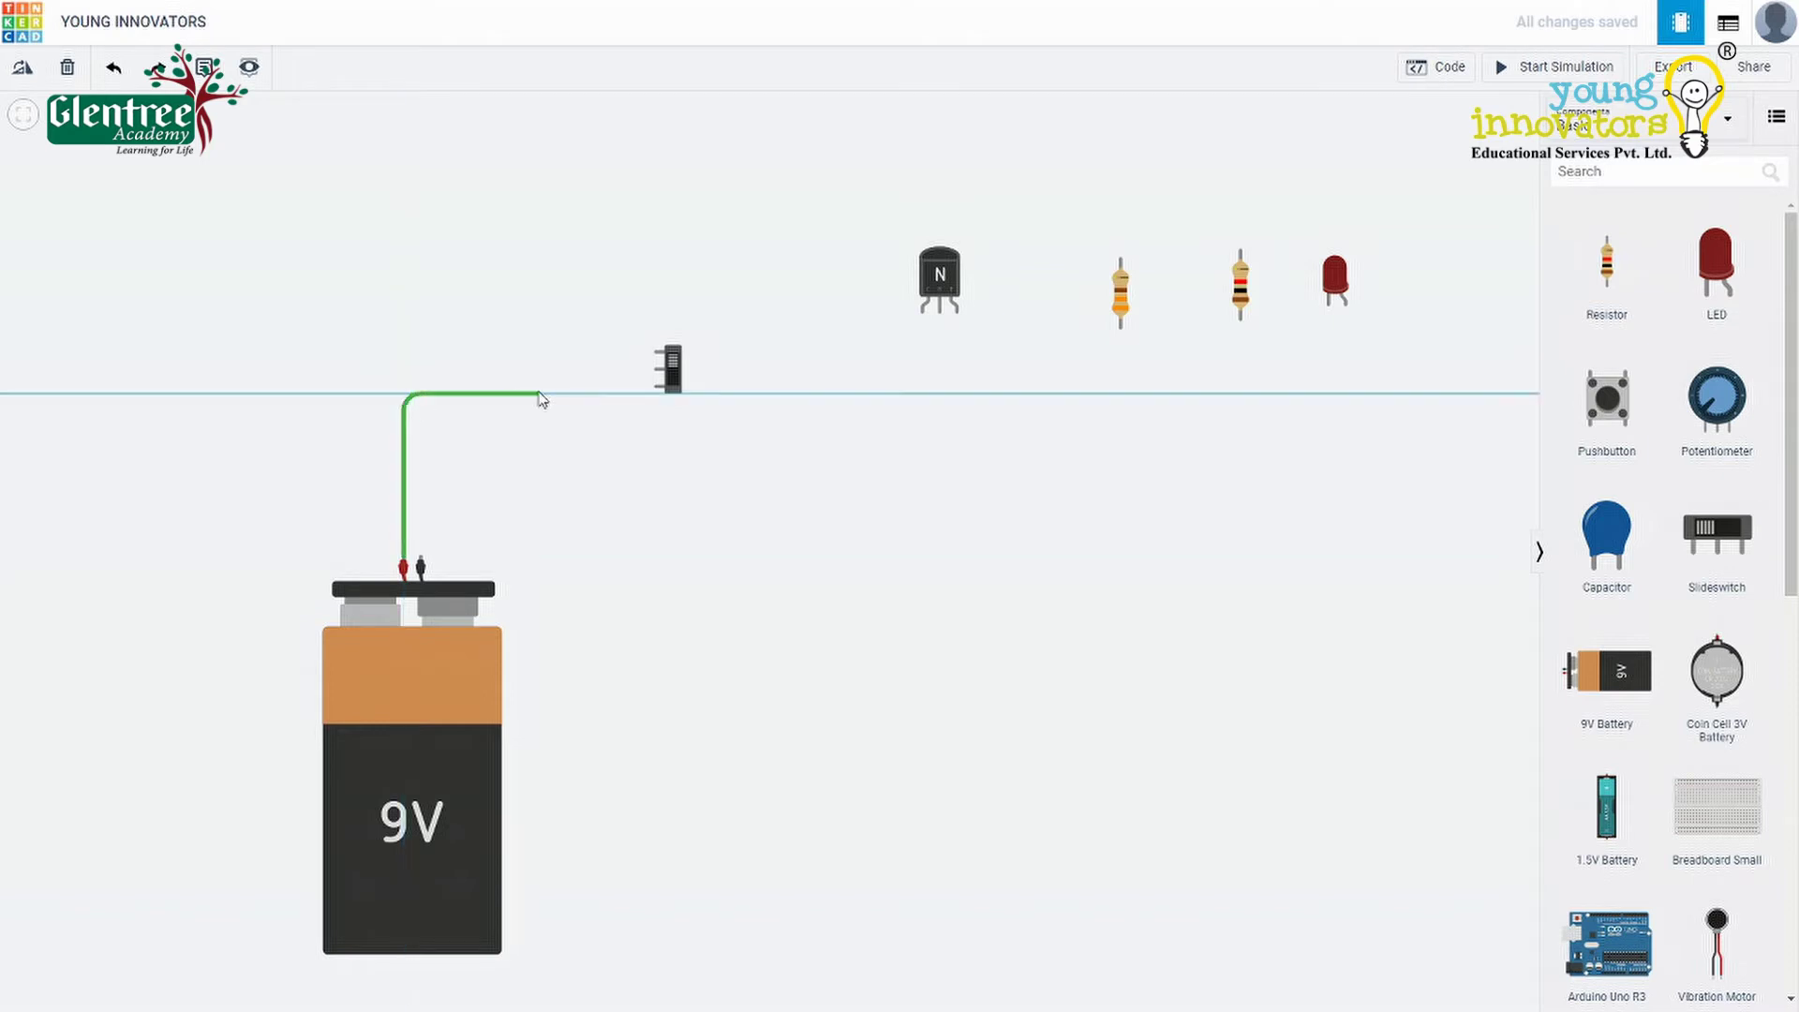
click(657, 388)
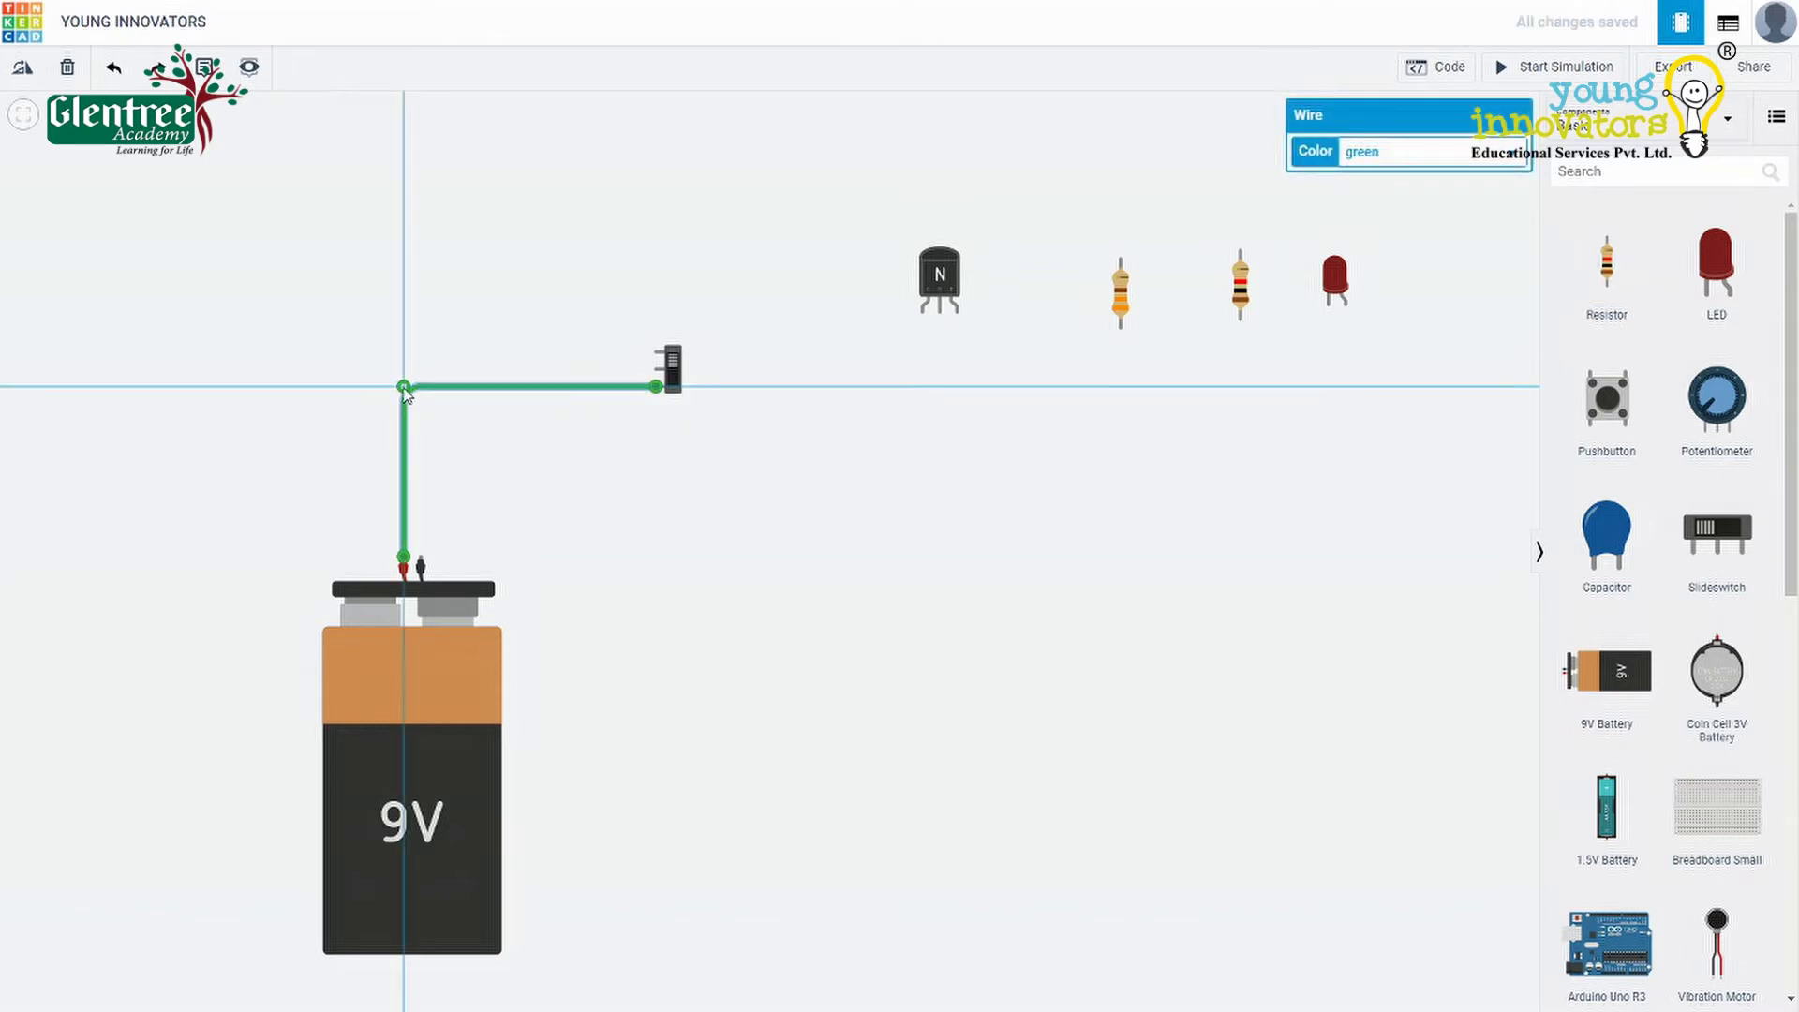
click(761, 554)
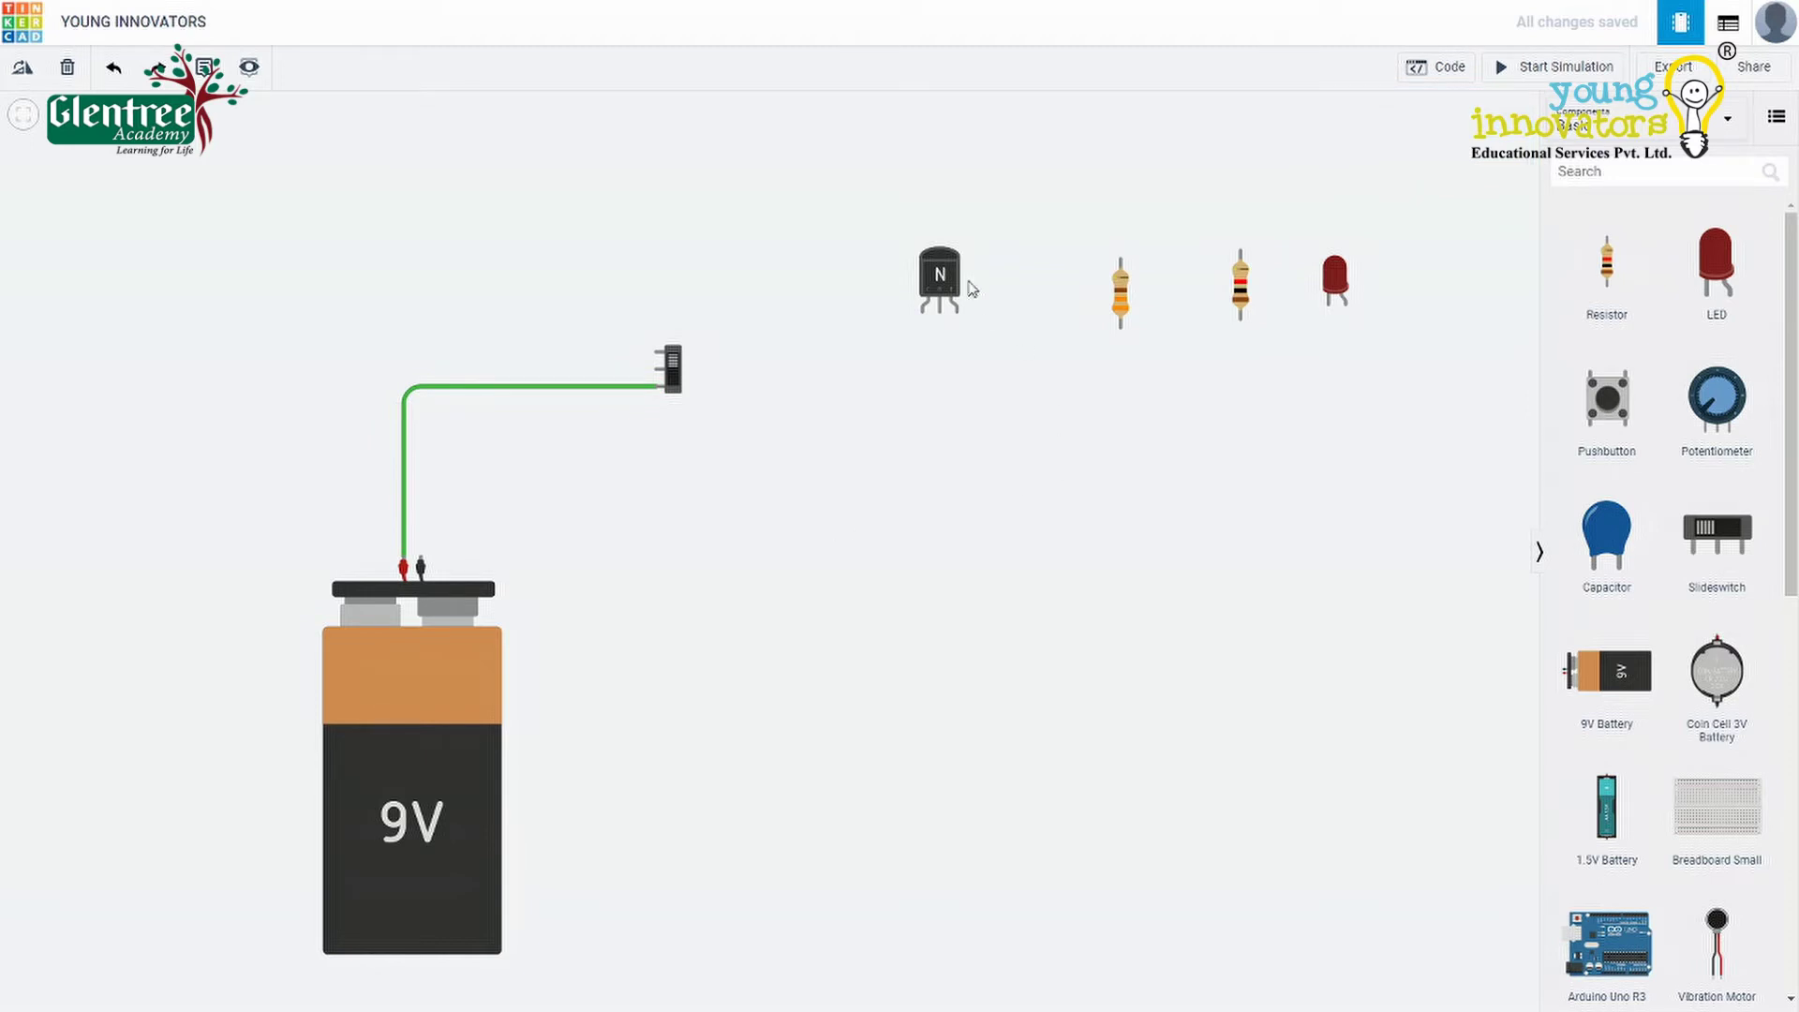
Step: Rotate the transistor 90 degrees, move it down, and place the resistor to its left
click(941, 281)
click(25, 75)
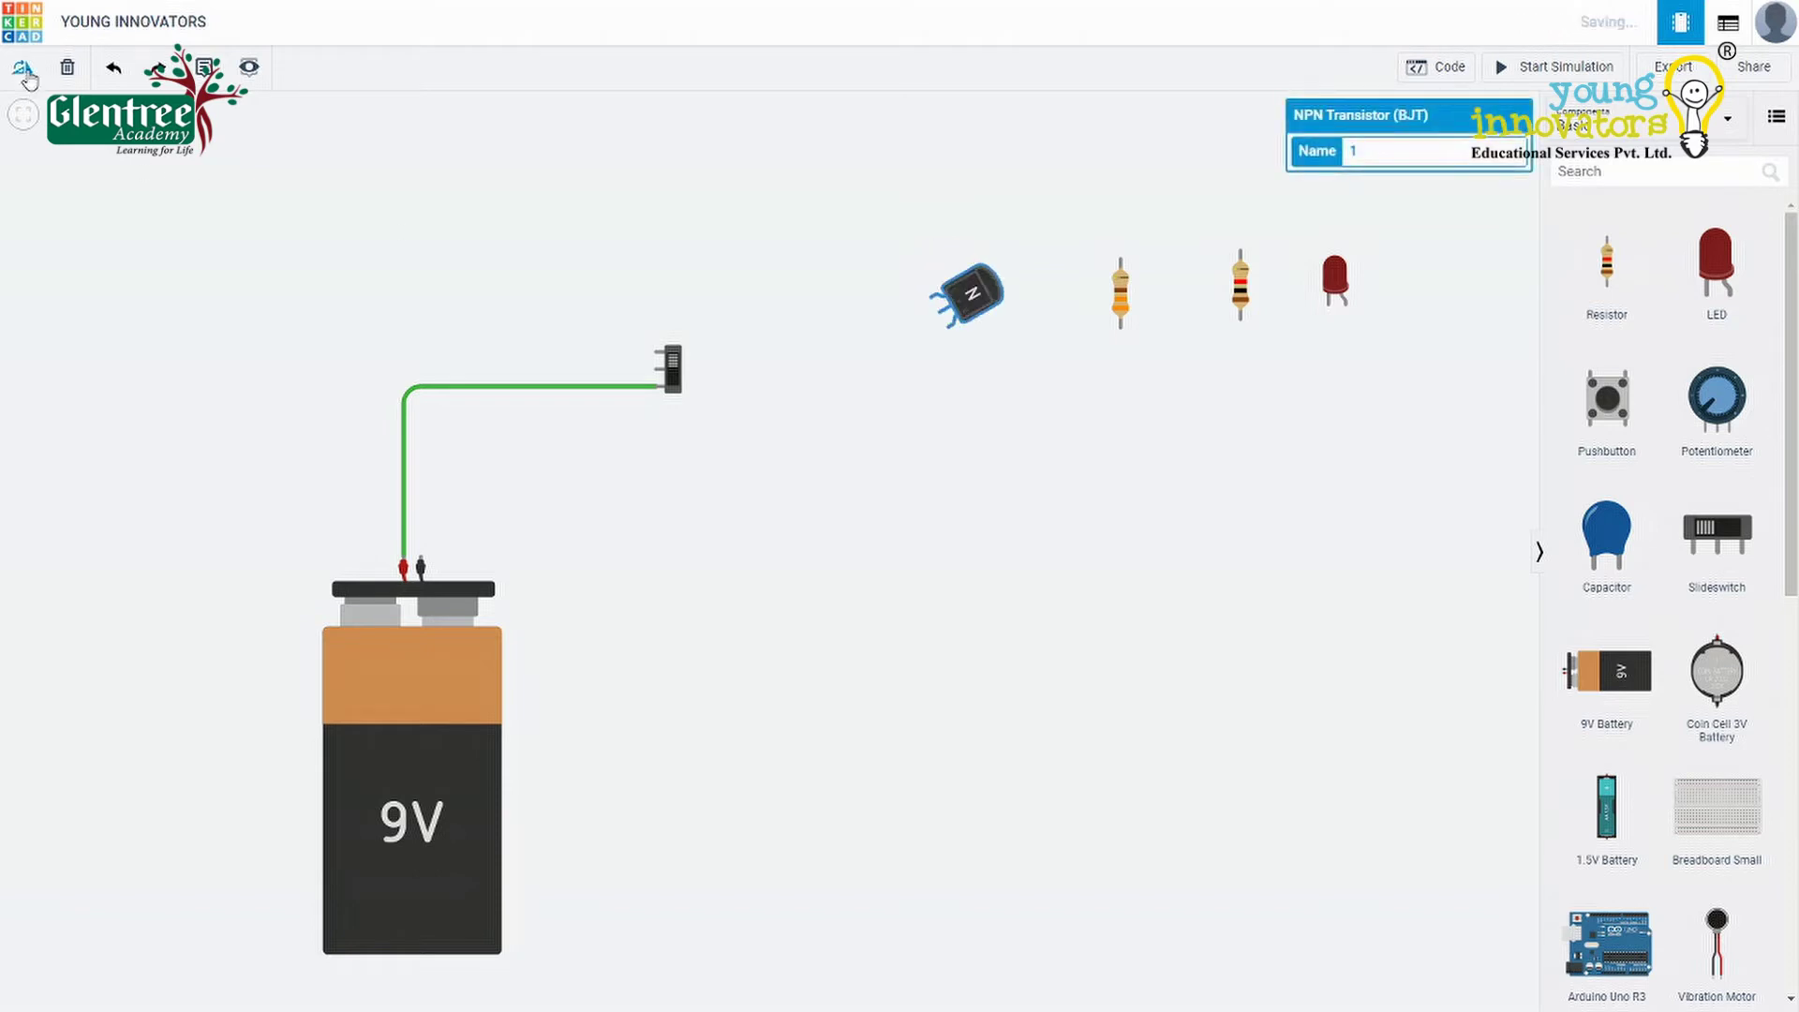
drag(979, 314, 998, 478)
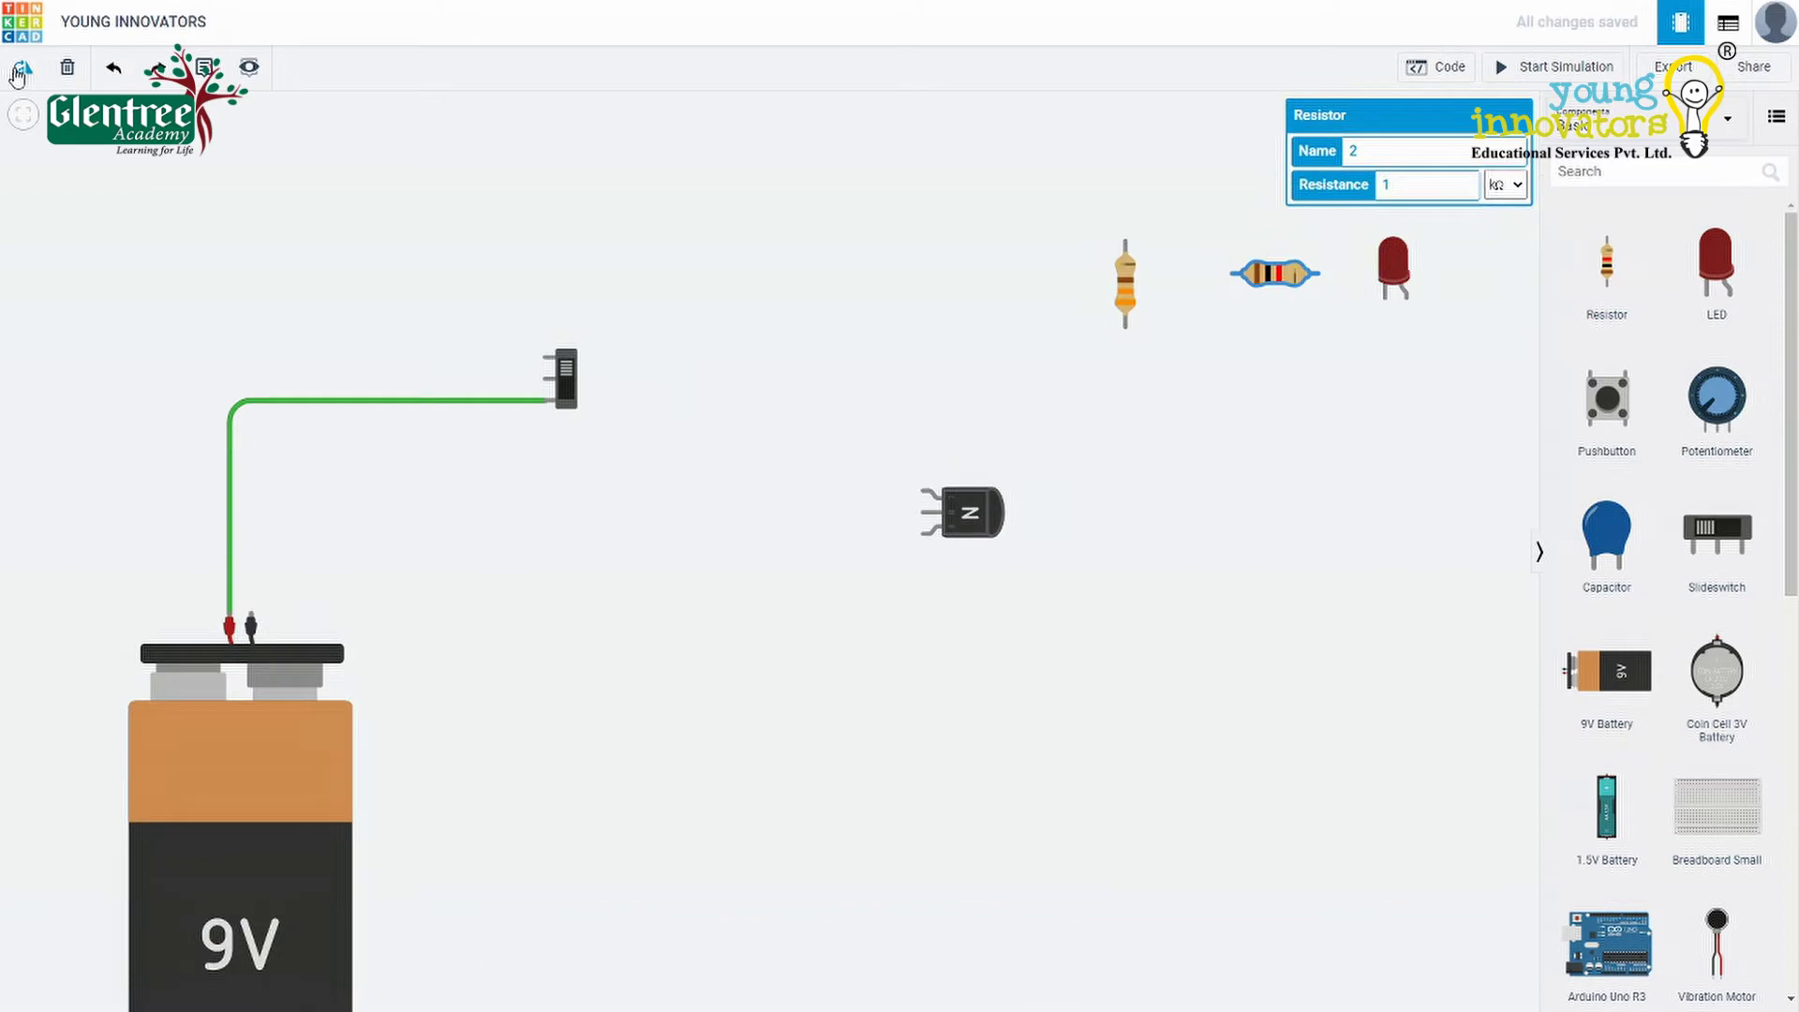
drag(1296, 282, 1090, 393)
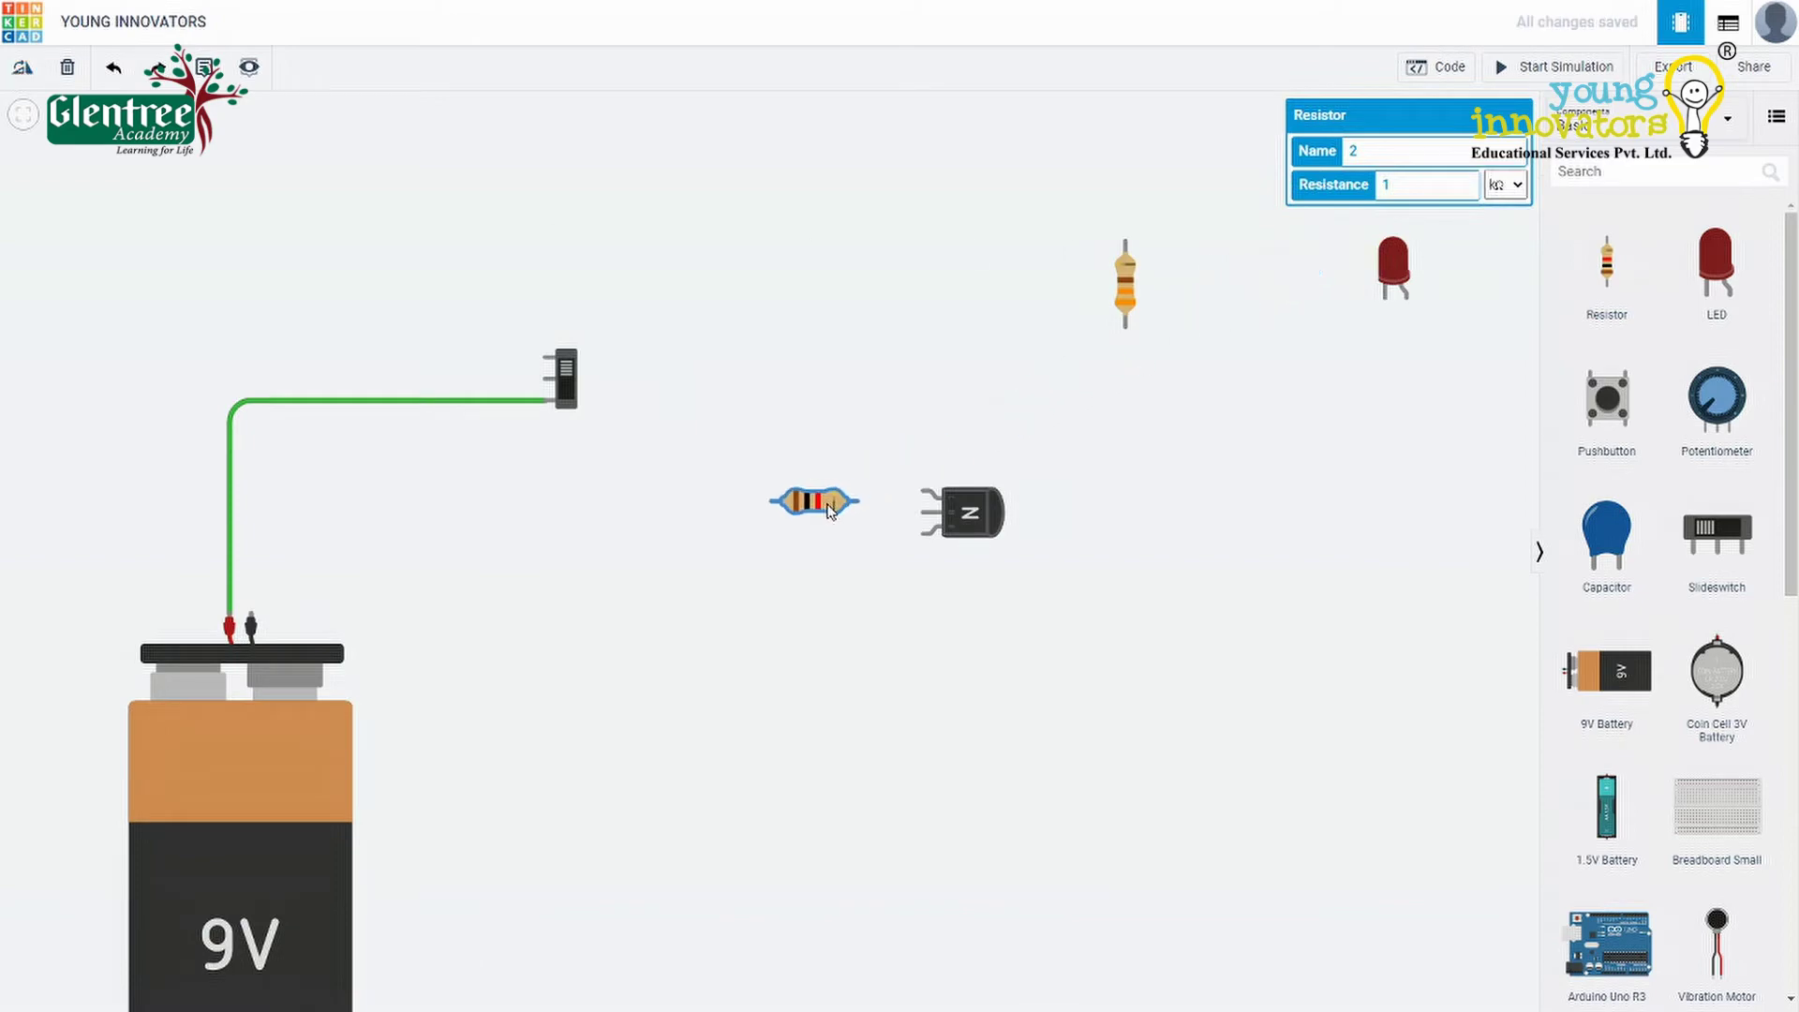
drag(829, 509, 761, 522)
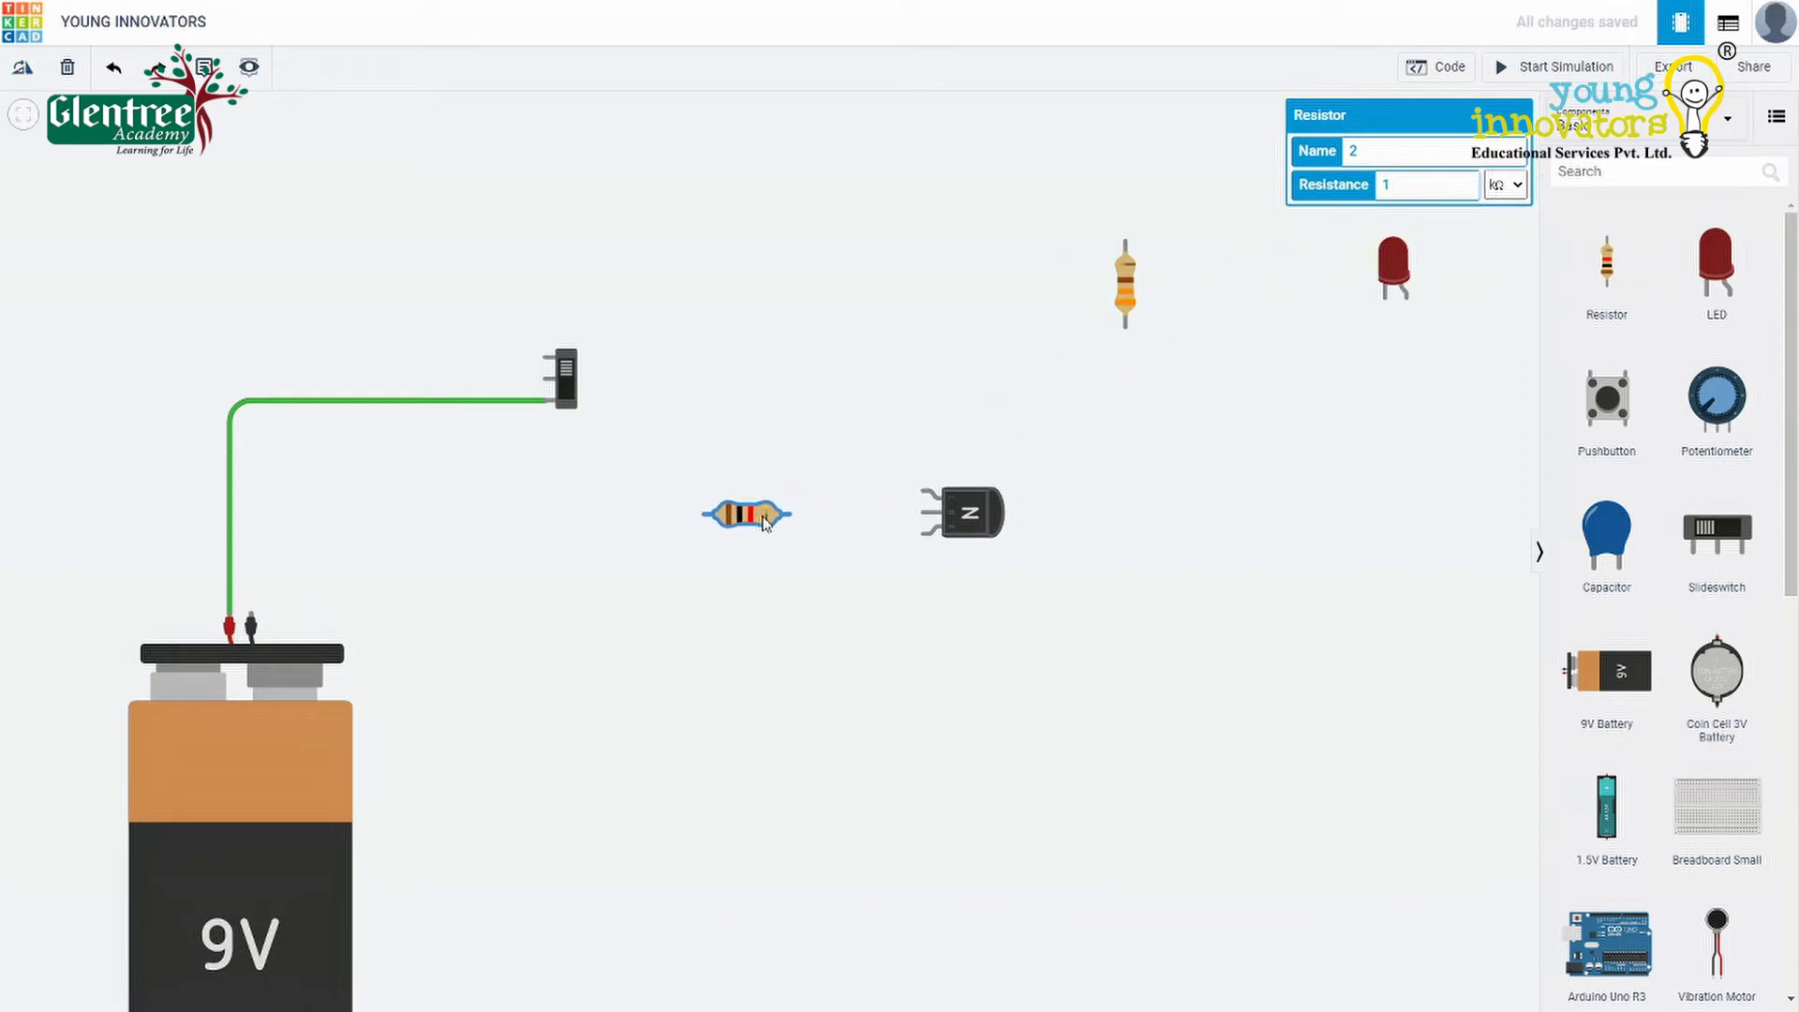
Step: Wire the slide switch to the resistor, and the resistor to the transistor's middle pin
click(549, 378)
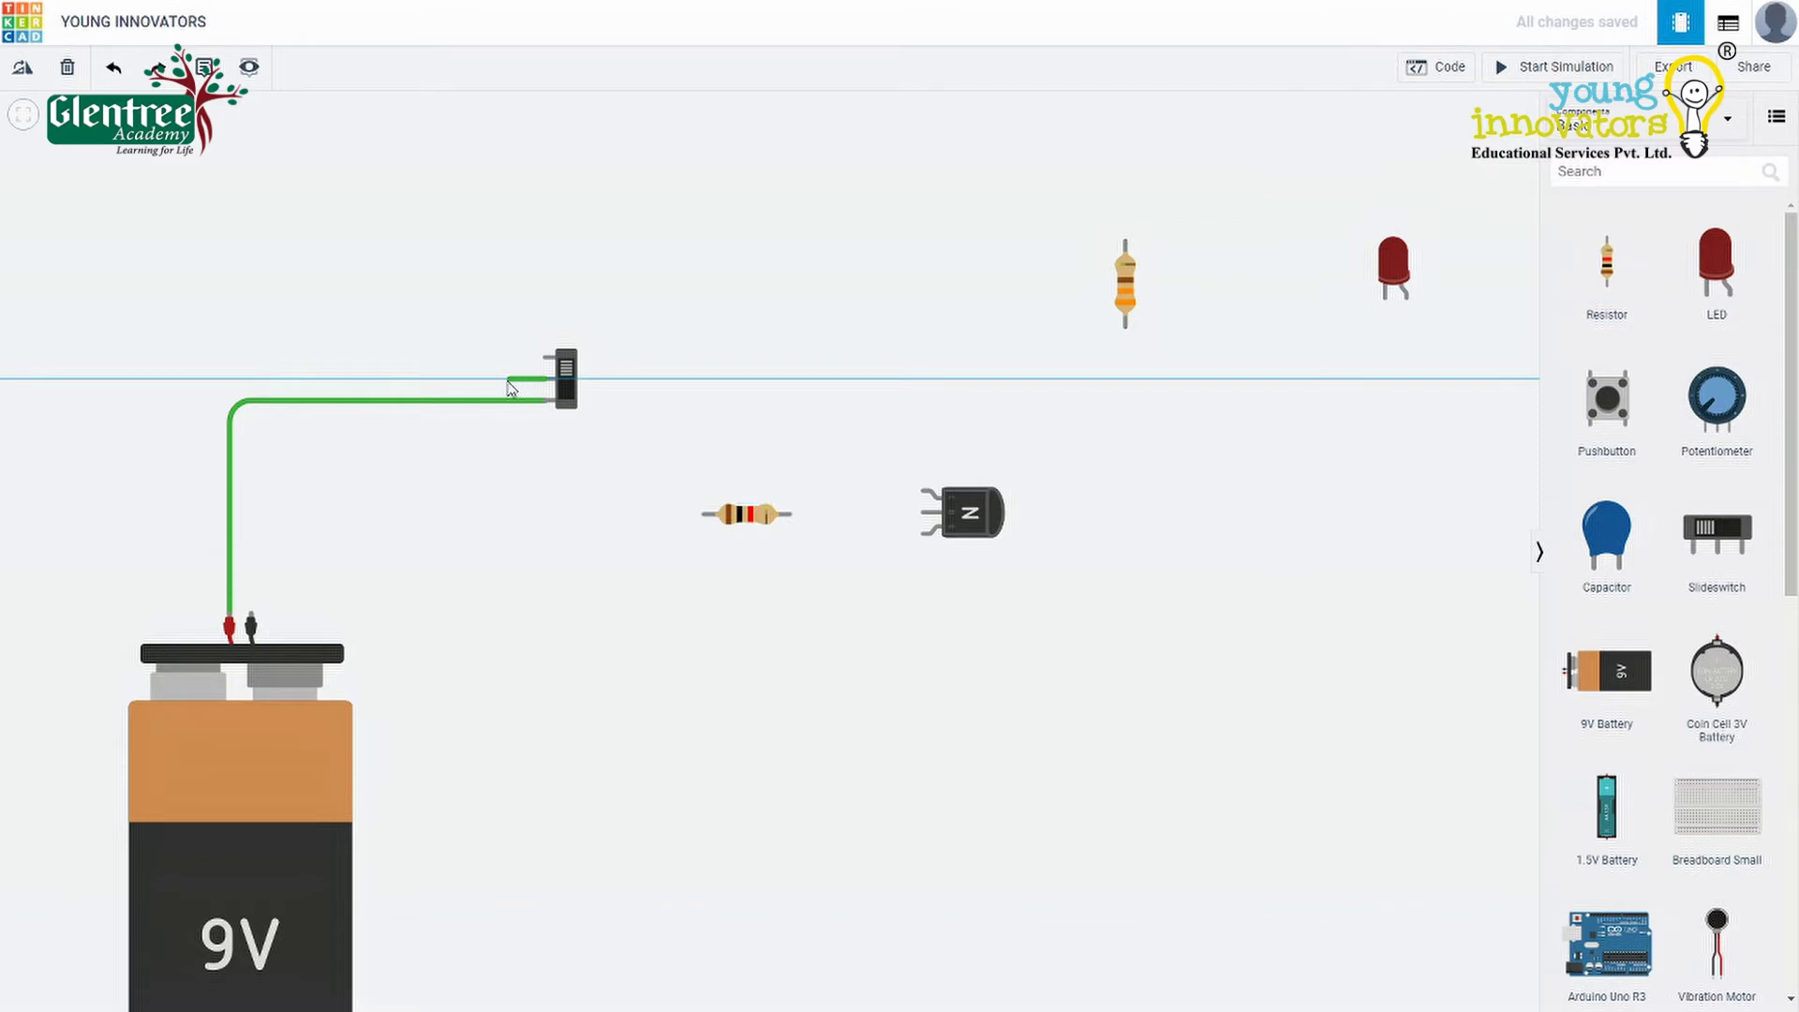
click(505, 515)
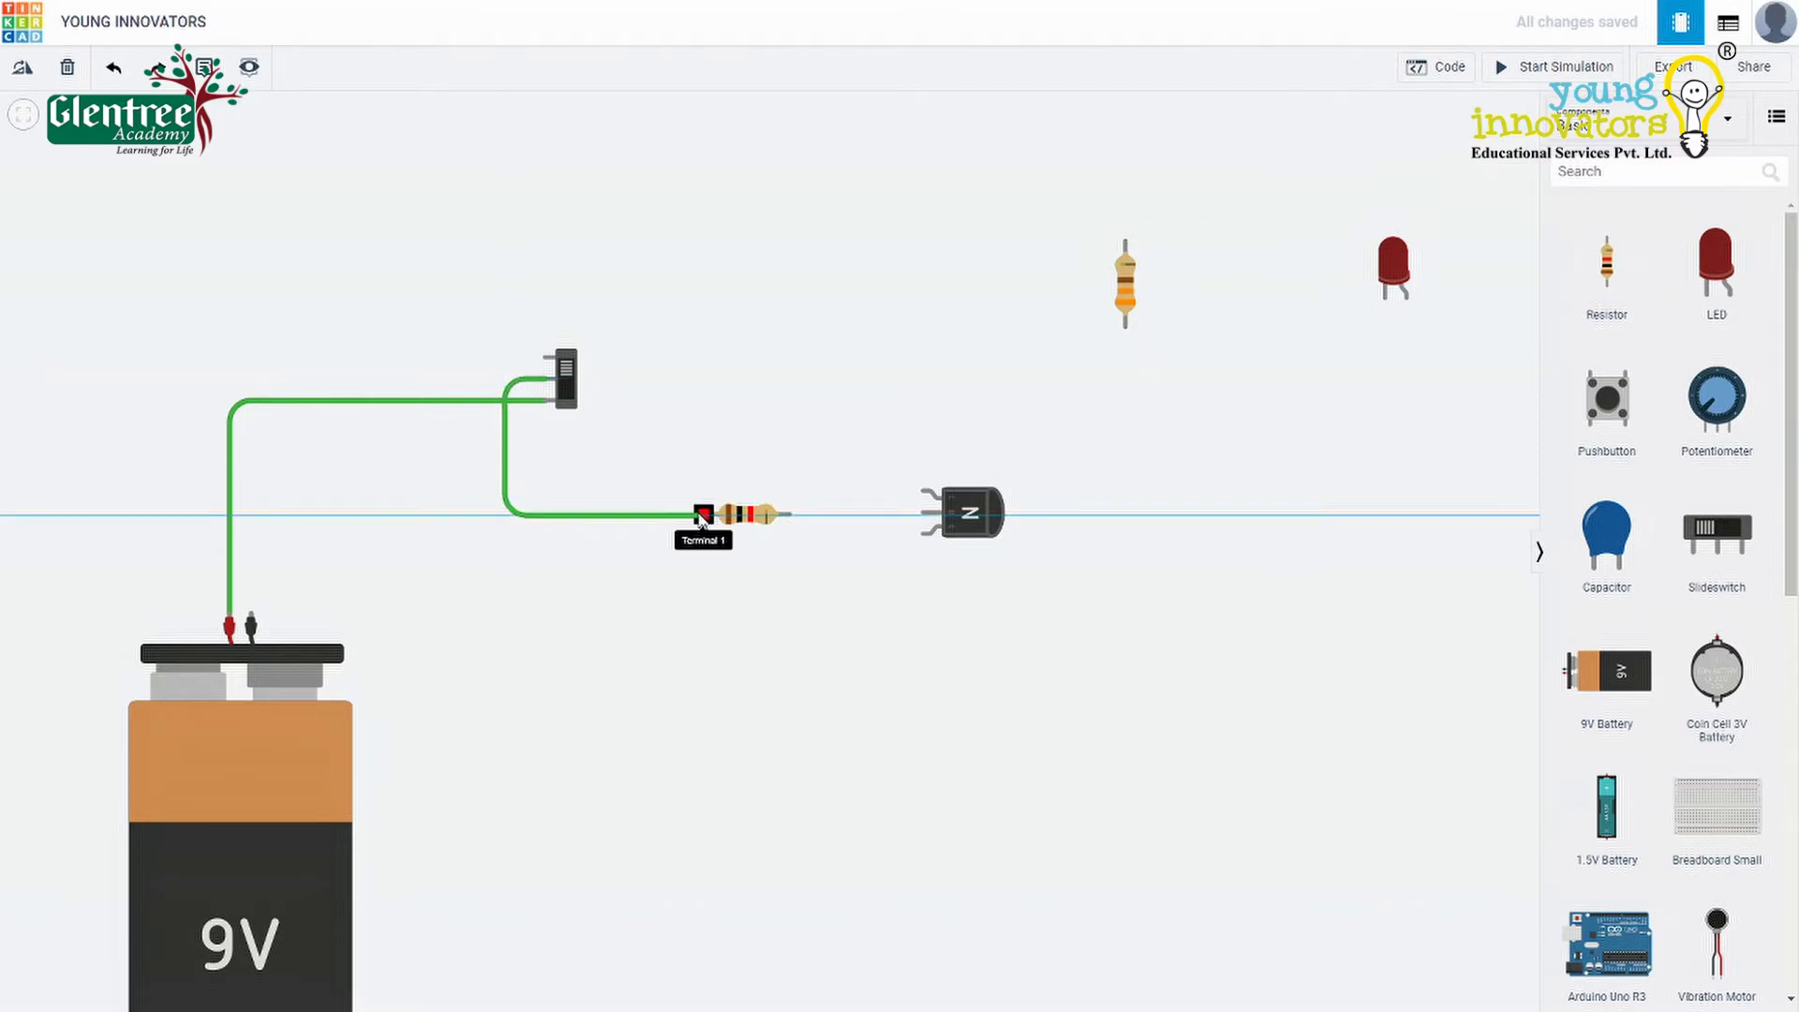
click(707, 515)
click(790, 514)
click(926, 513)
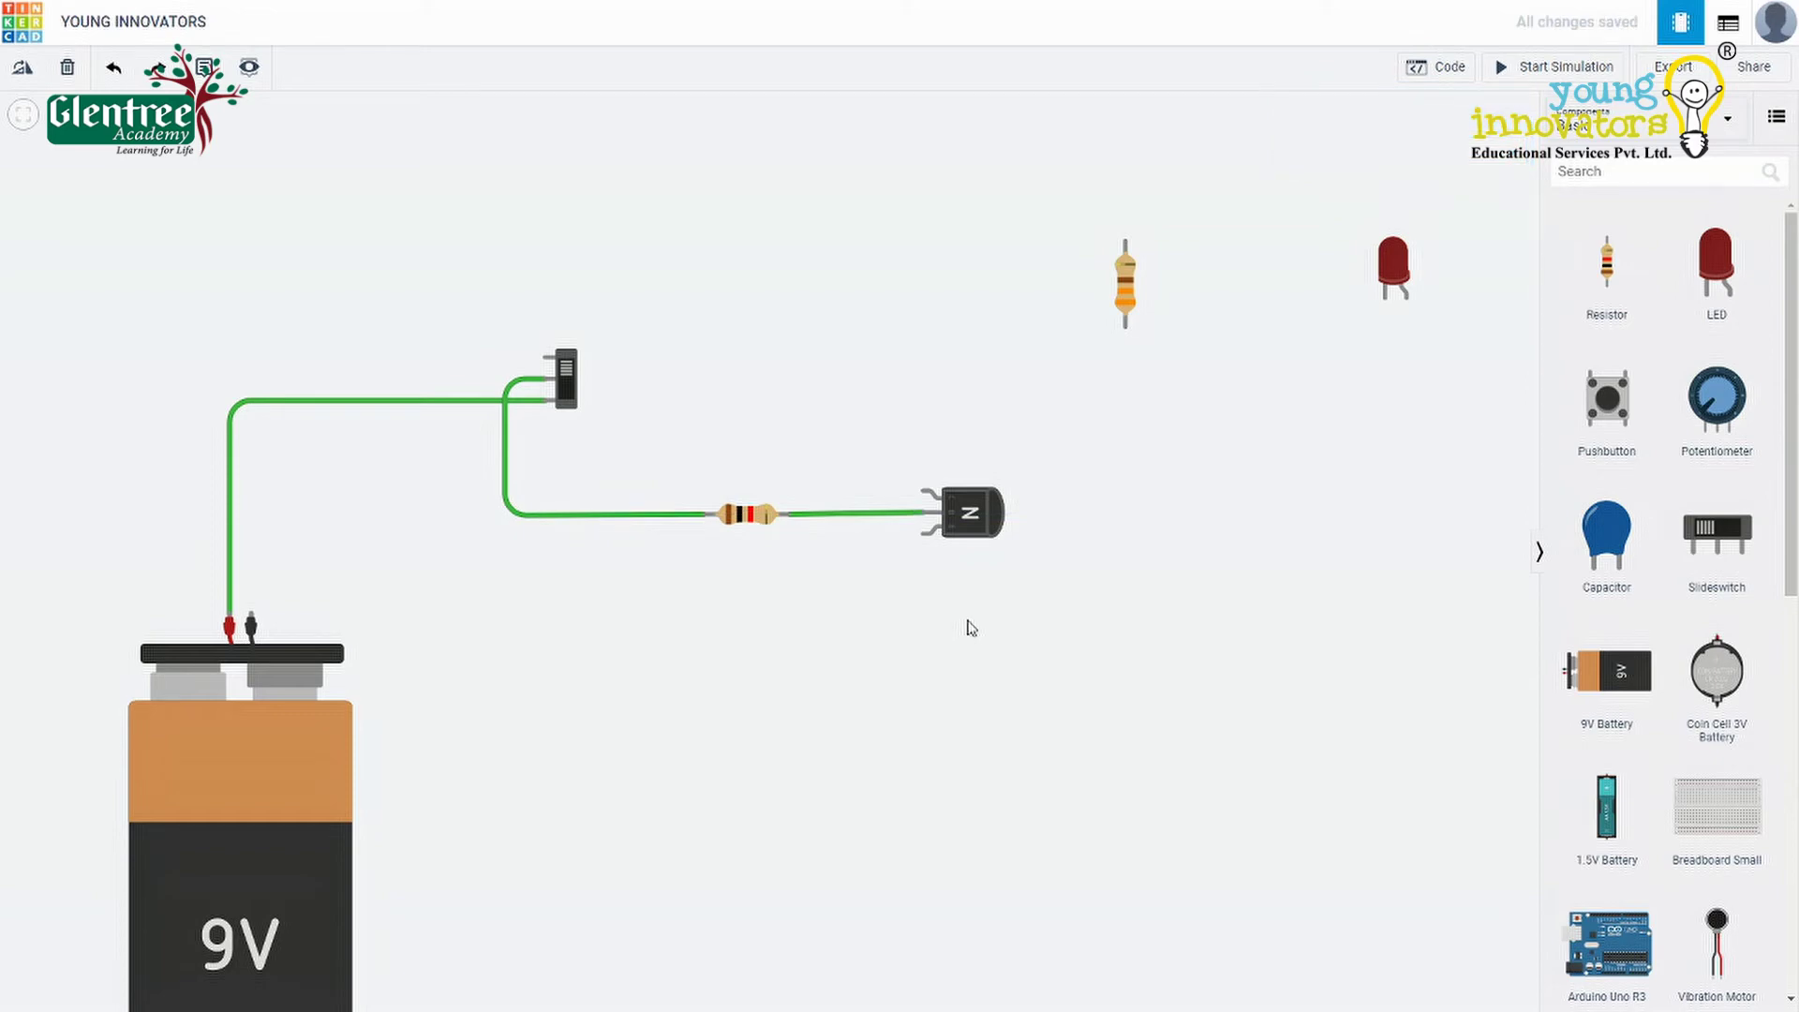
Step: Wire the transistor's emitter to the battery's negative terminal
click(924, 536)
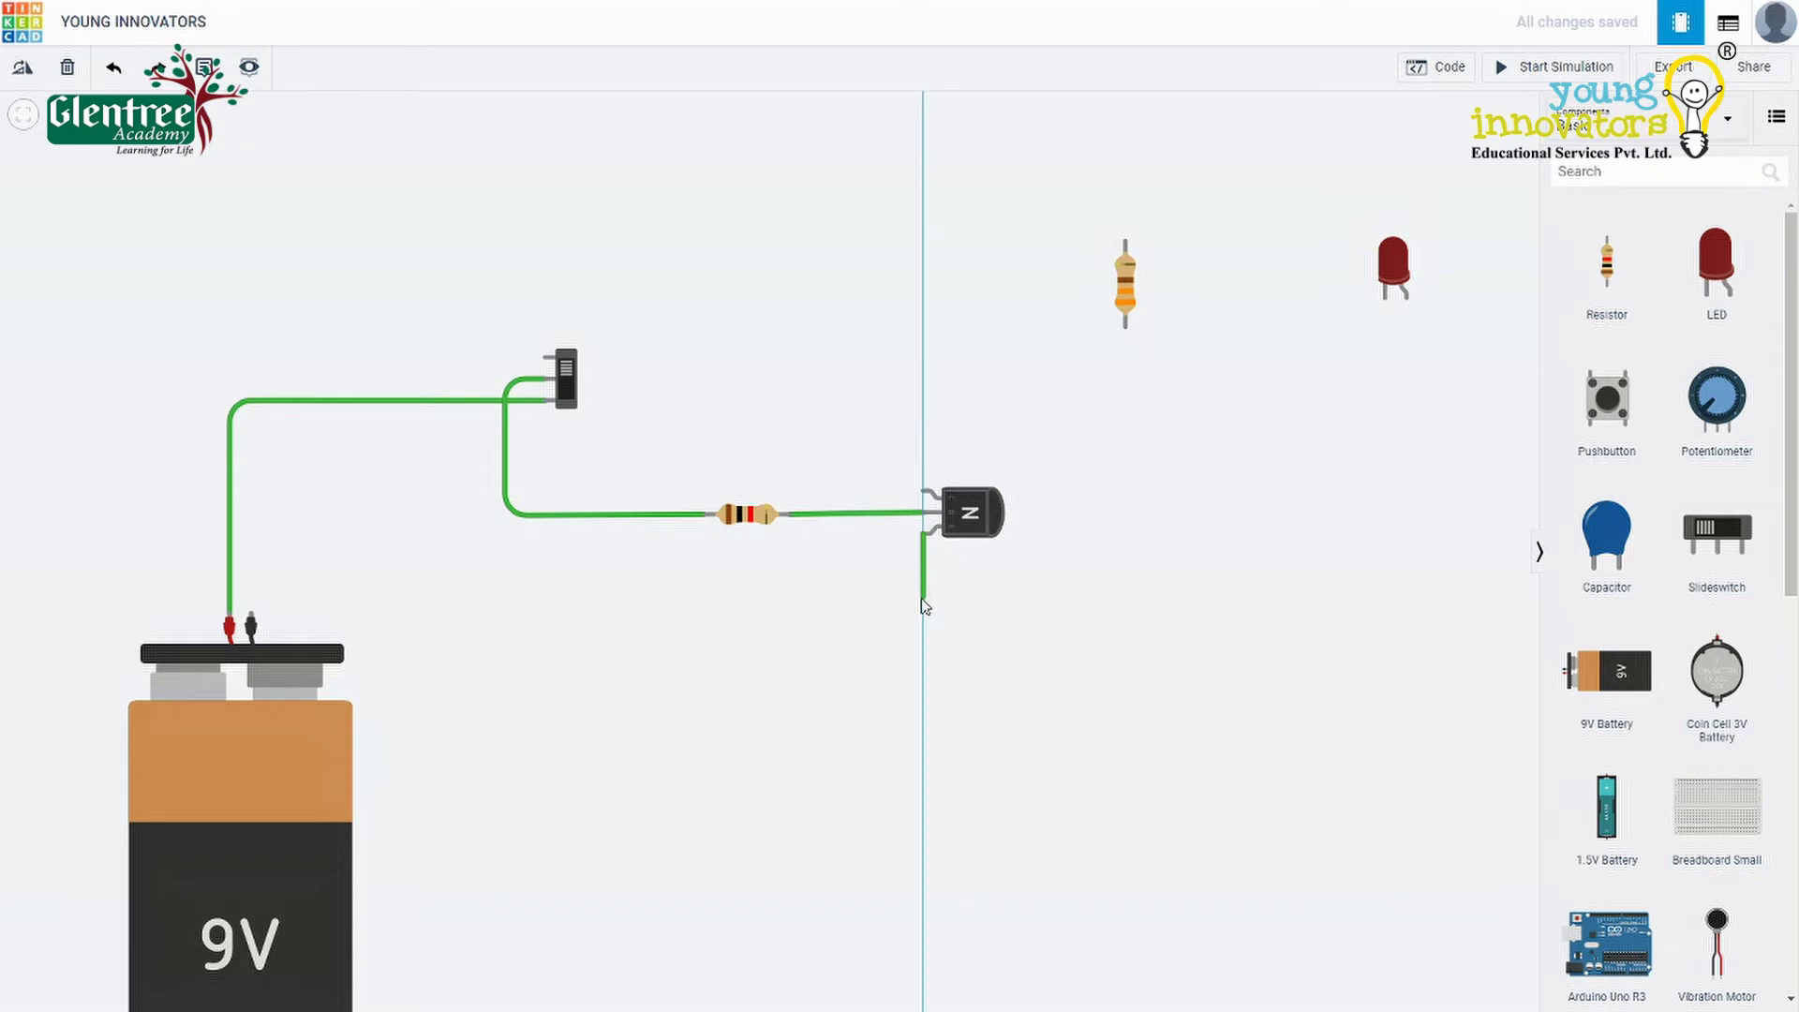
click(924, 598)
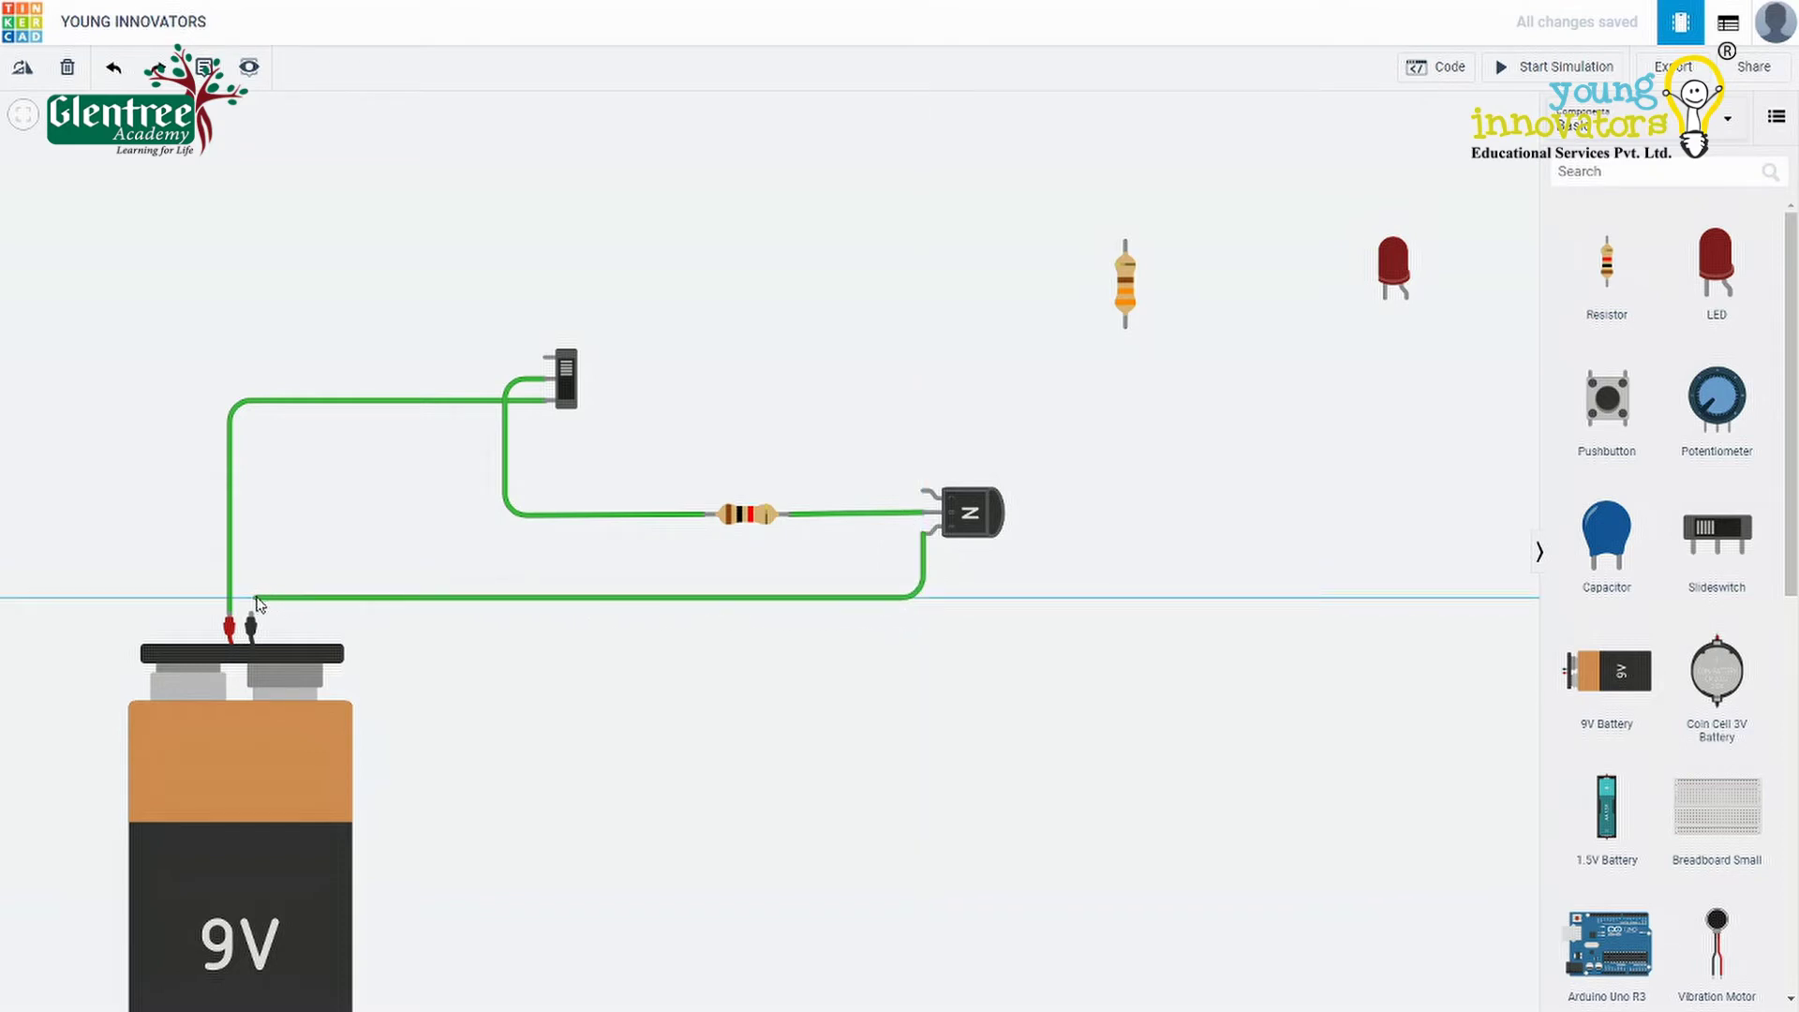
click(251, 626)
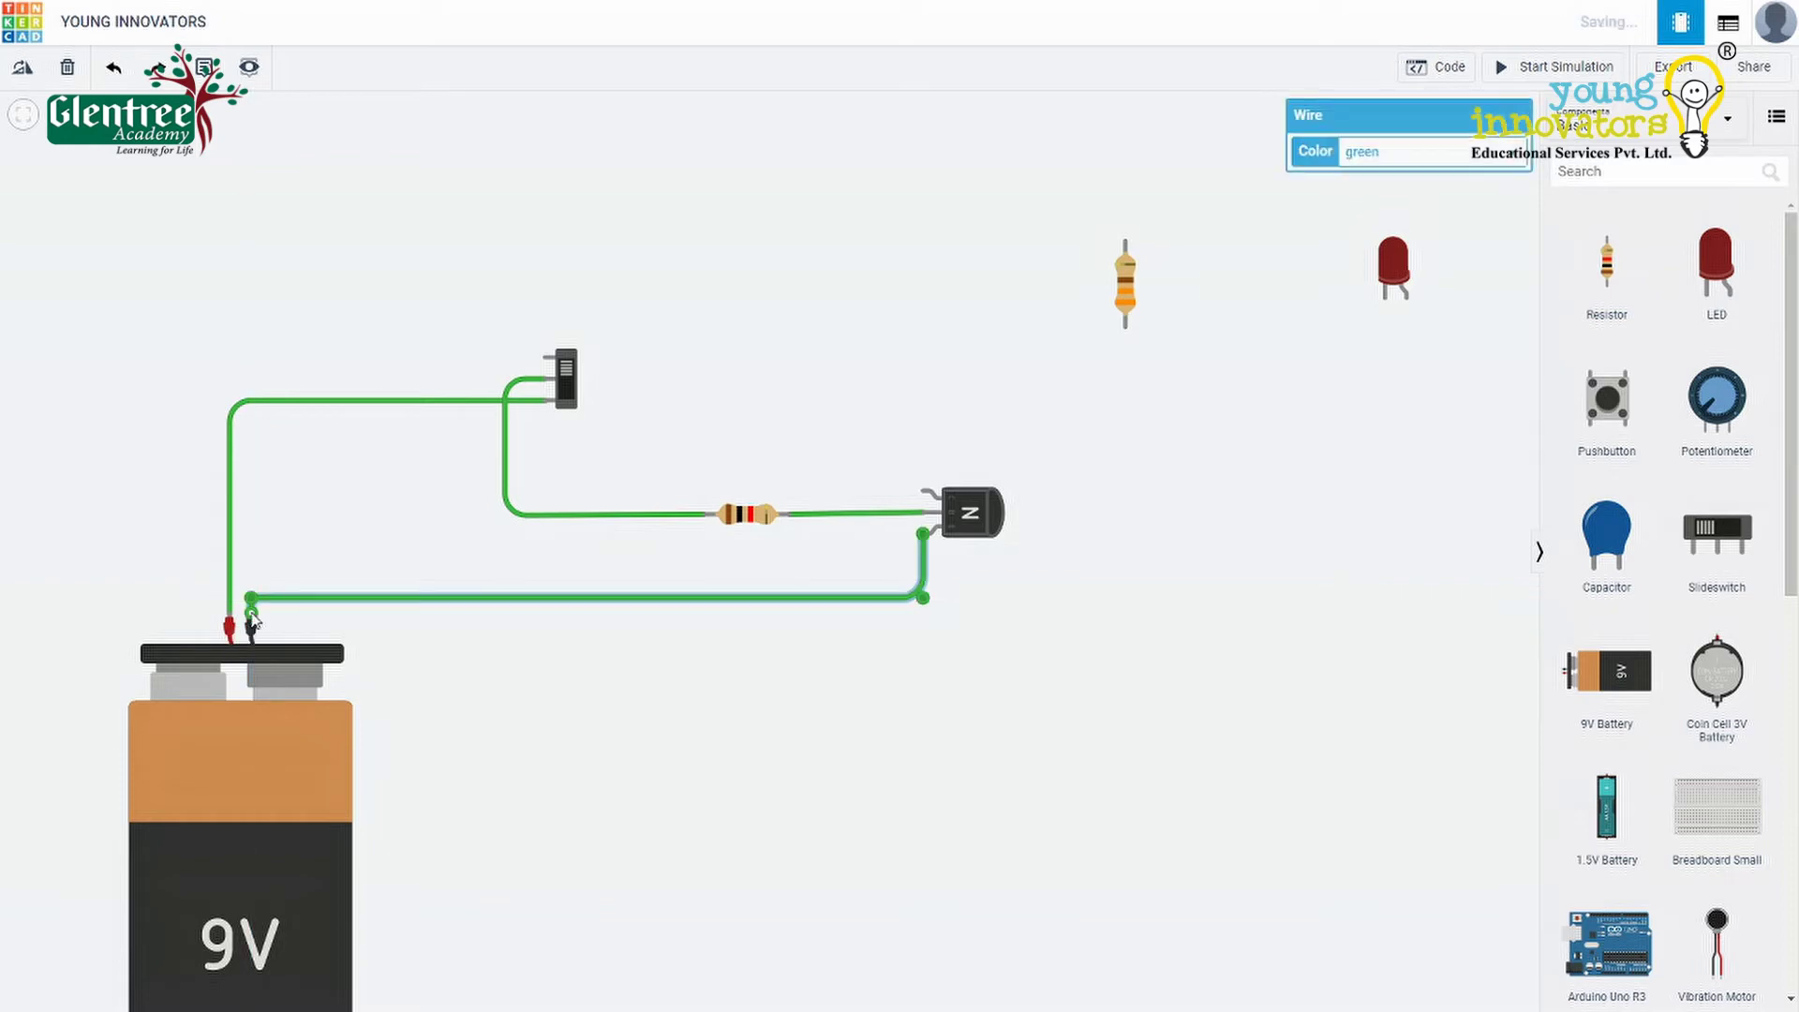
Step: Move the 330 Ω resistor above the switch and branch the battery's positive wire to it
click(293, 622)
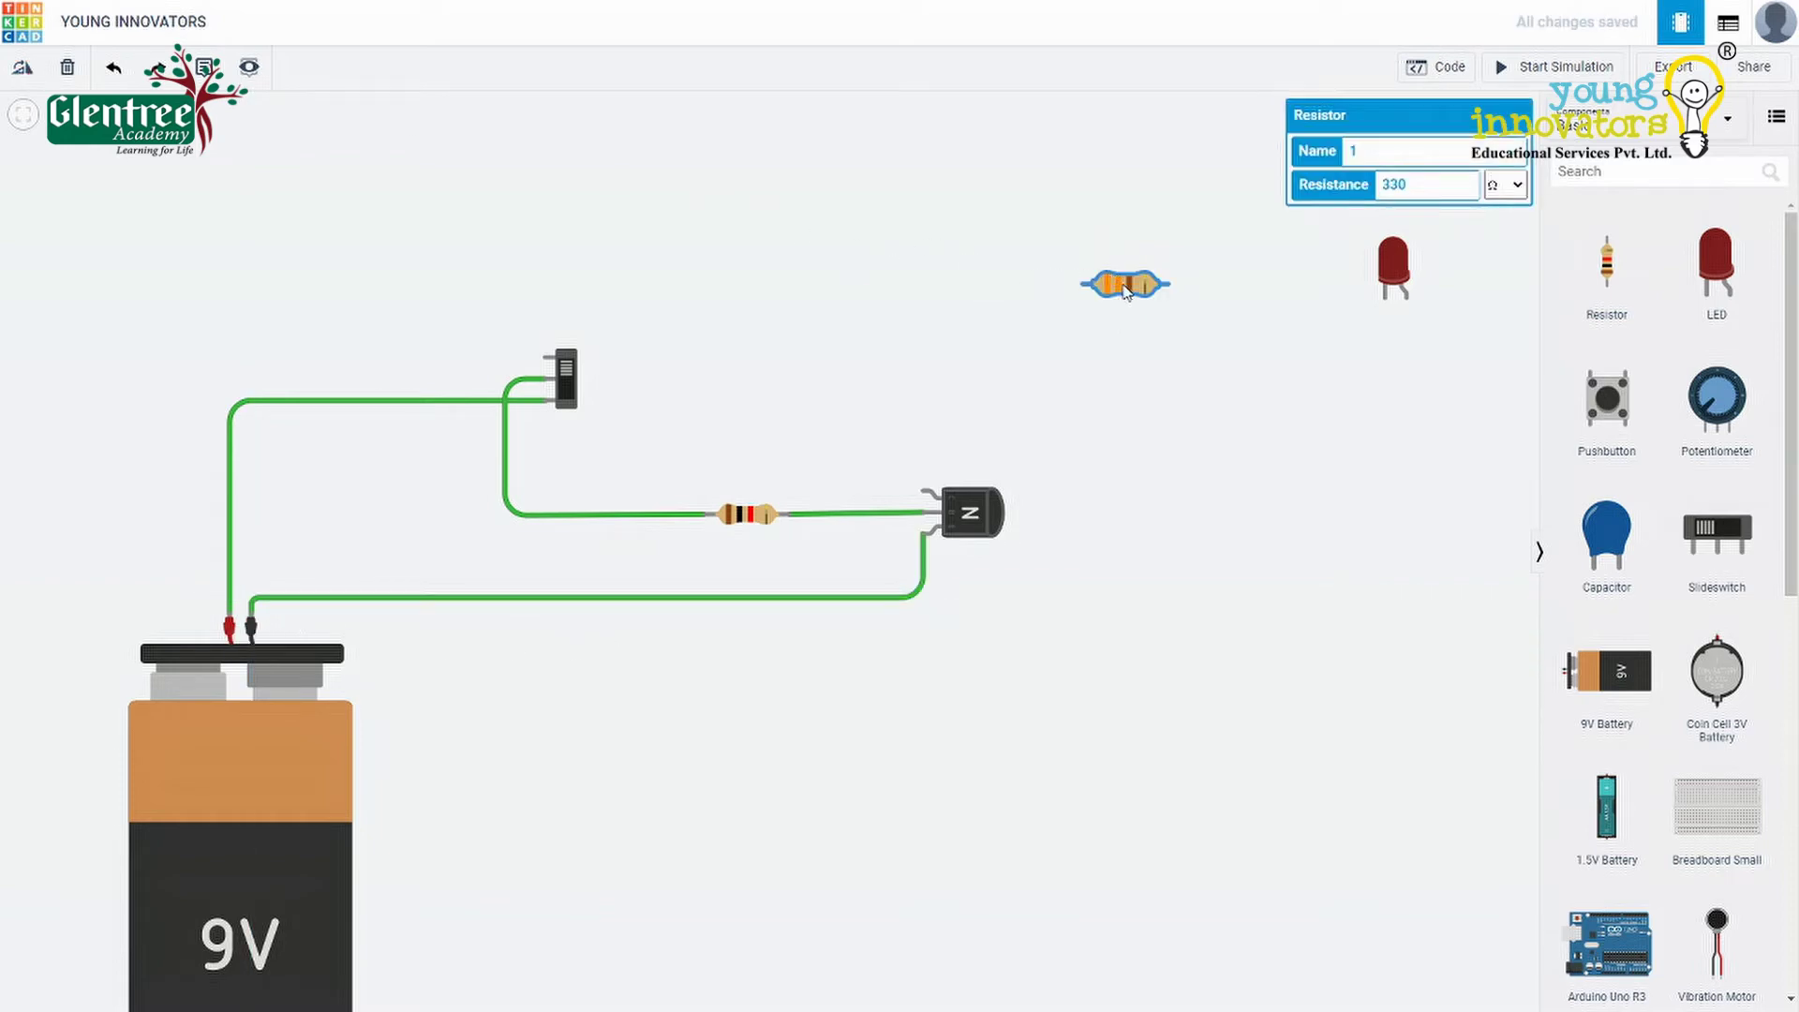
drag(1127, 291, 589, 287)
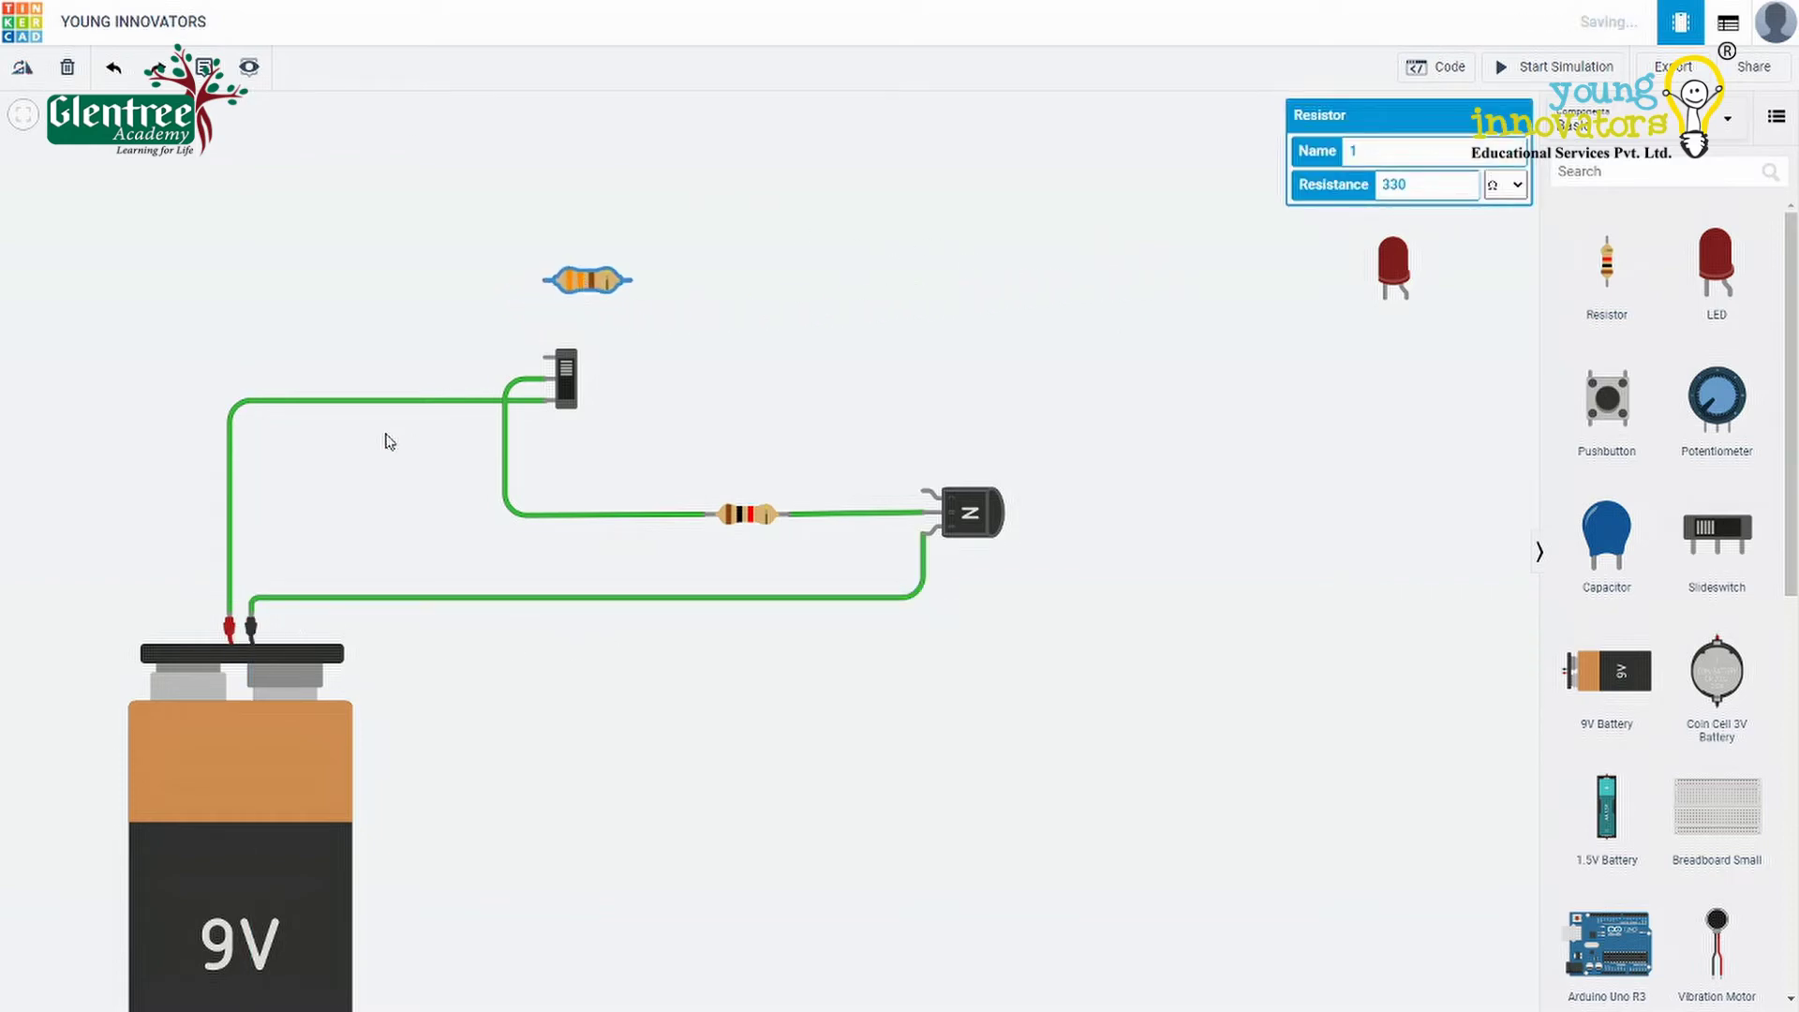
drag(230, 555, 234, 280)
click(230, 272)
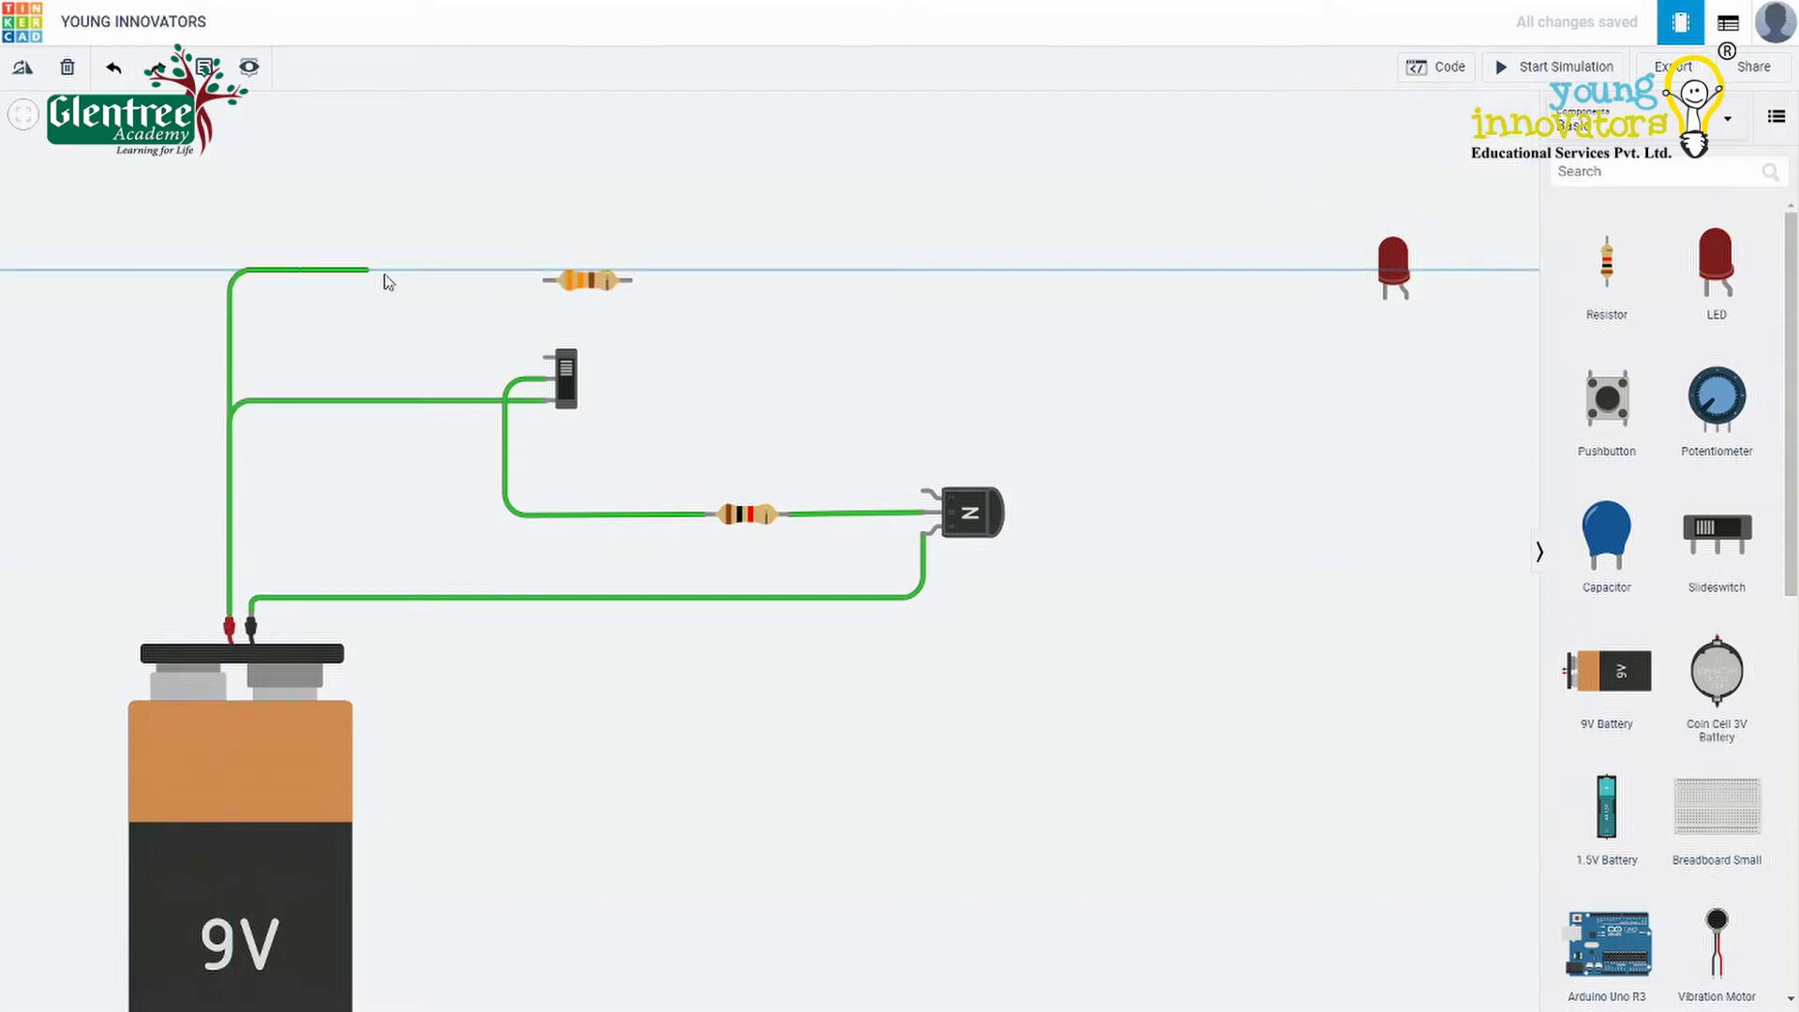
click(544, 279)
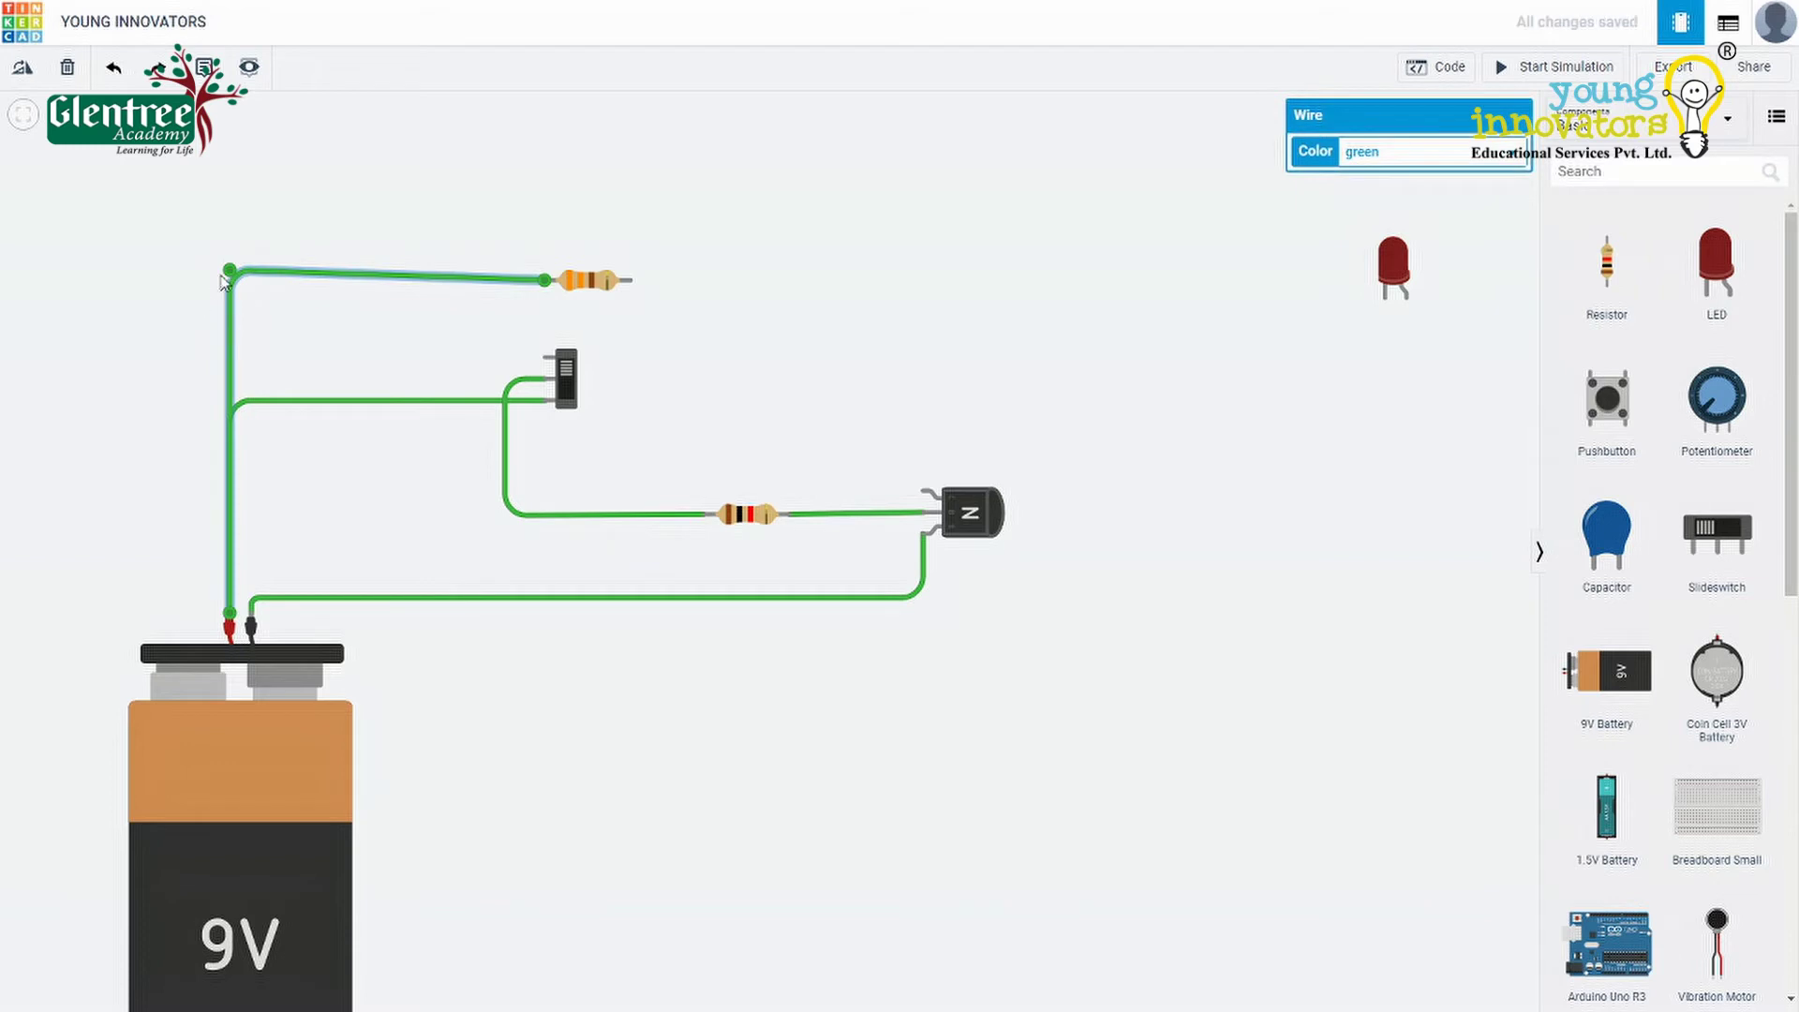
click(1280, 363)
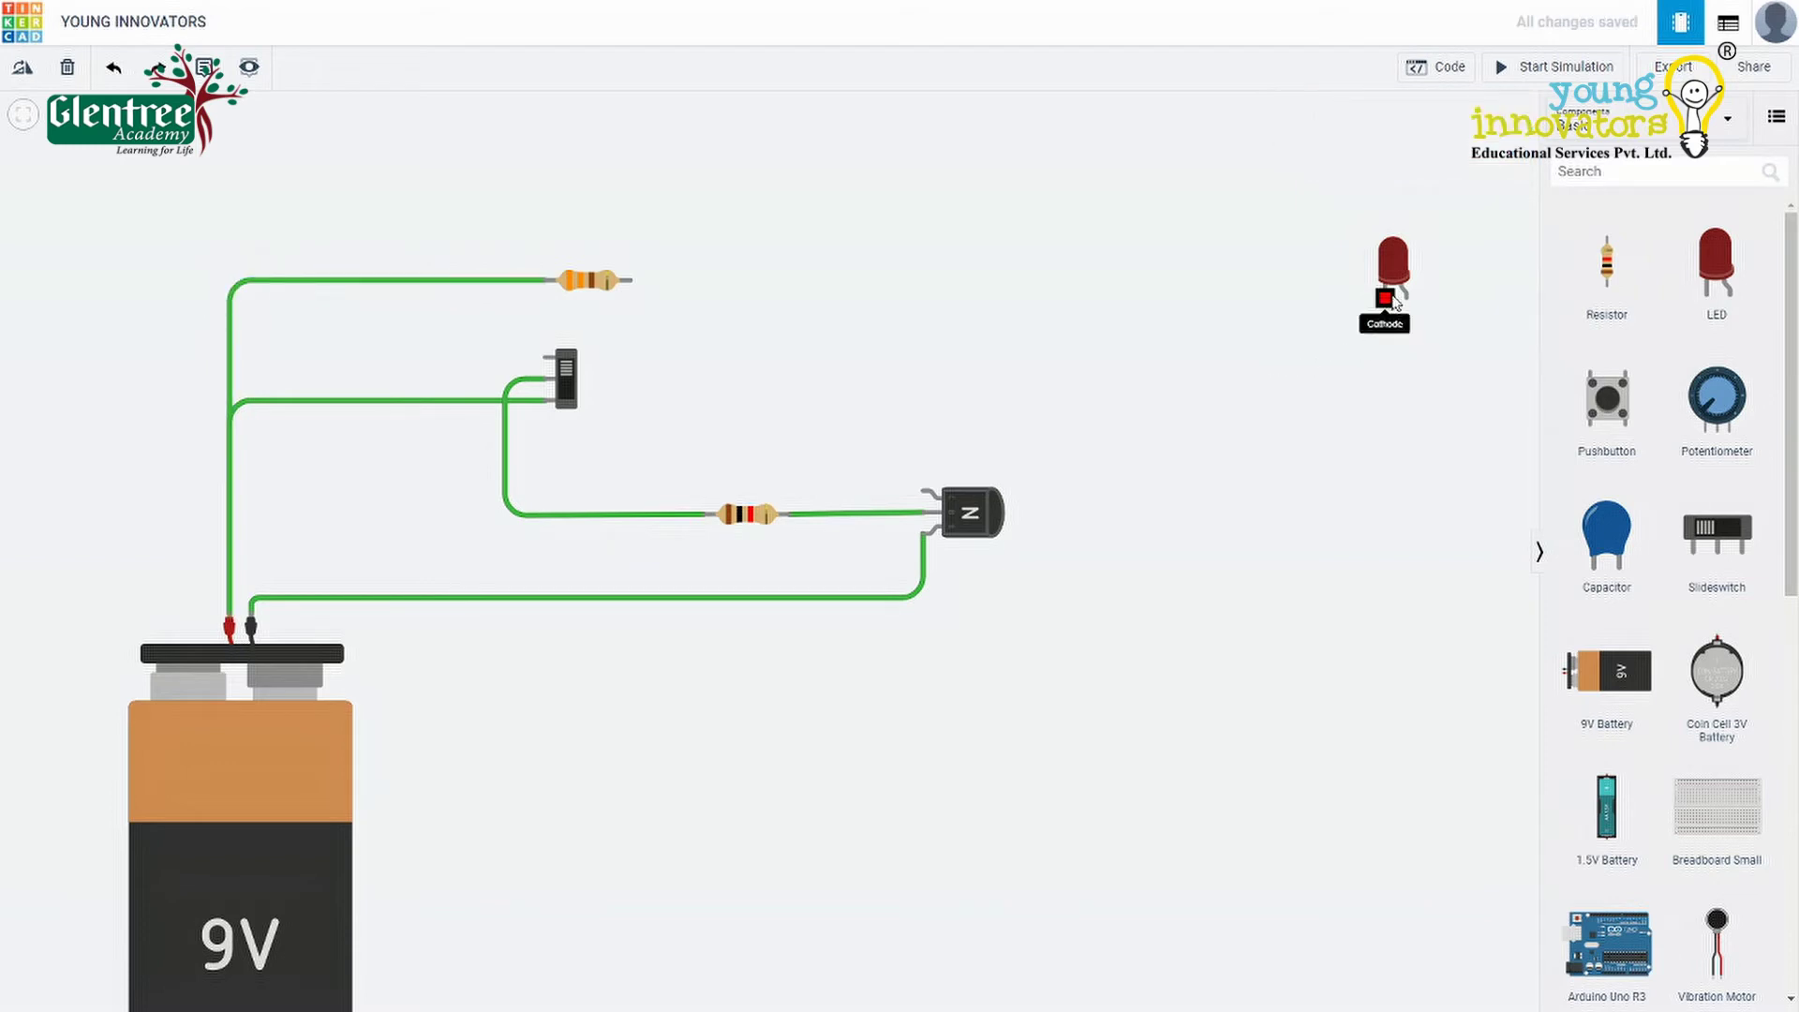
Step: Move and rotate the LED, then wire the 330 Ω resistor's right terminal to it
drag(1400, 275, 837, 274)
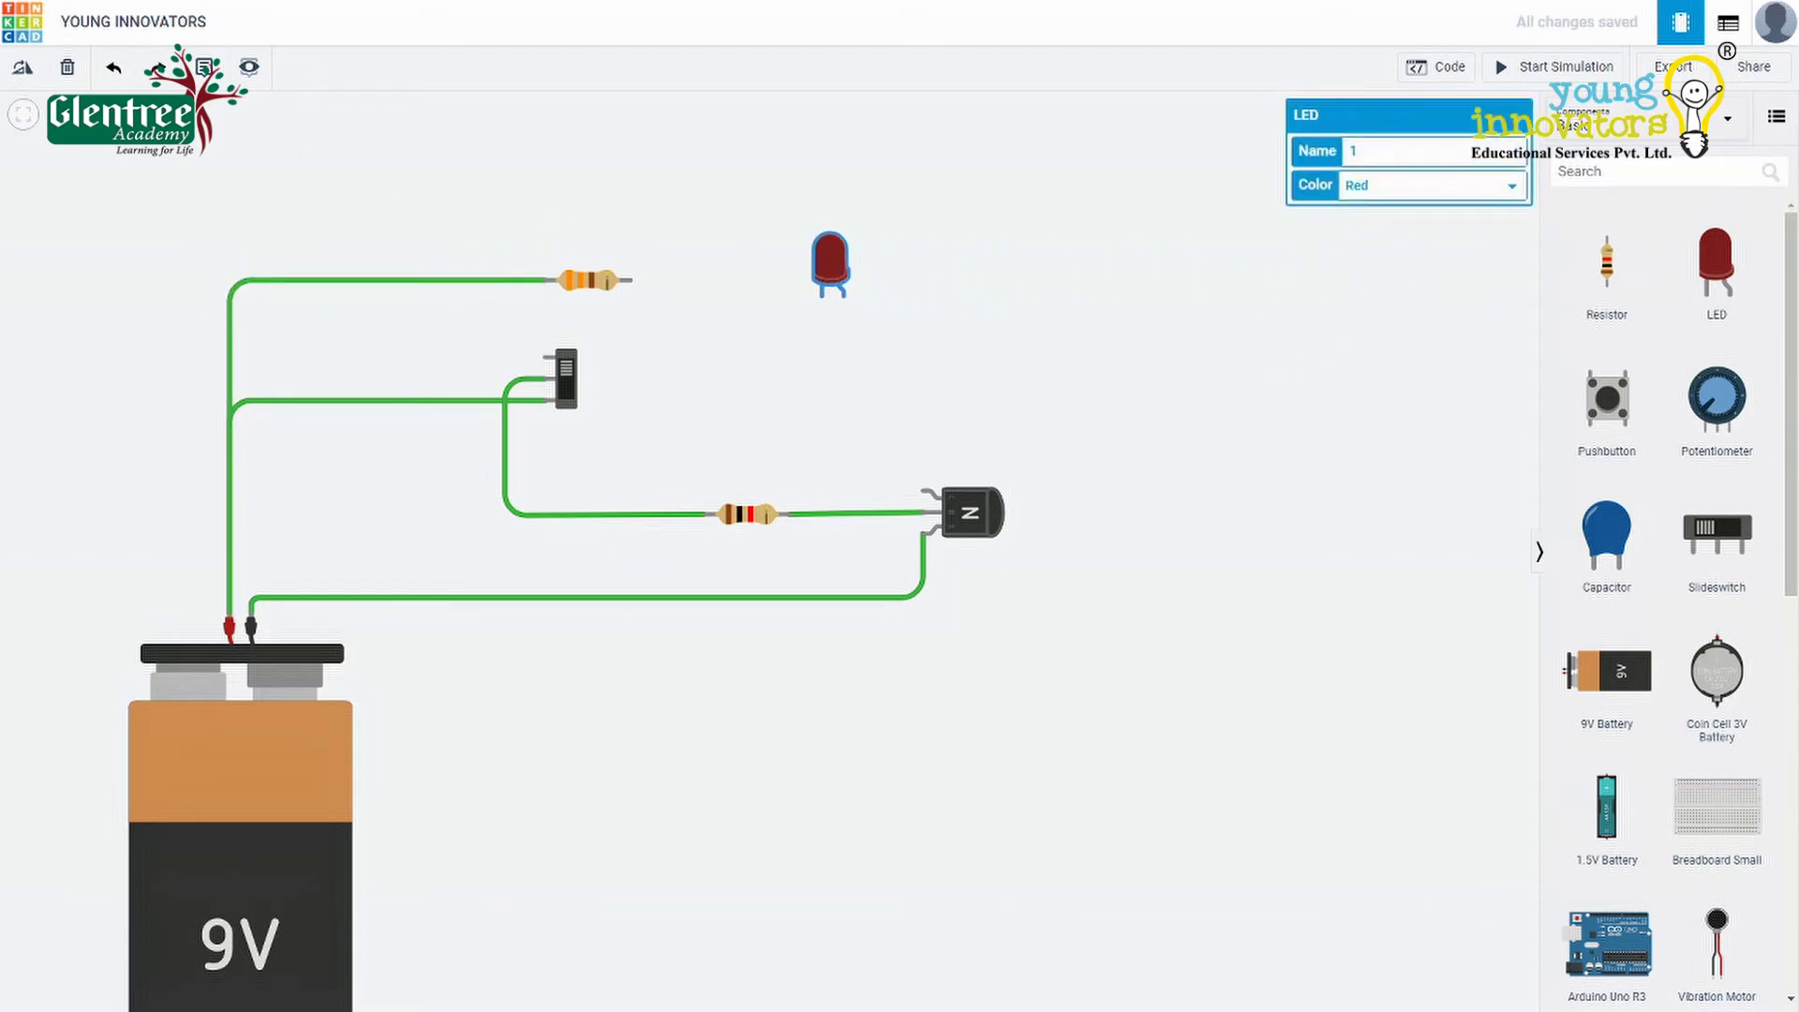
click(21, 68)
click(21, 68)
click(21, 68)
click(21, 68)
click(20, 68)
click(20, 67)
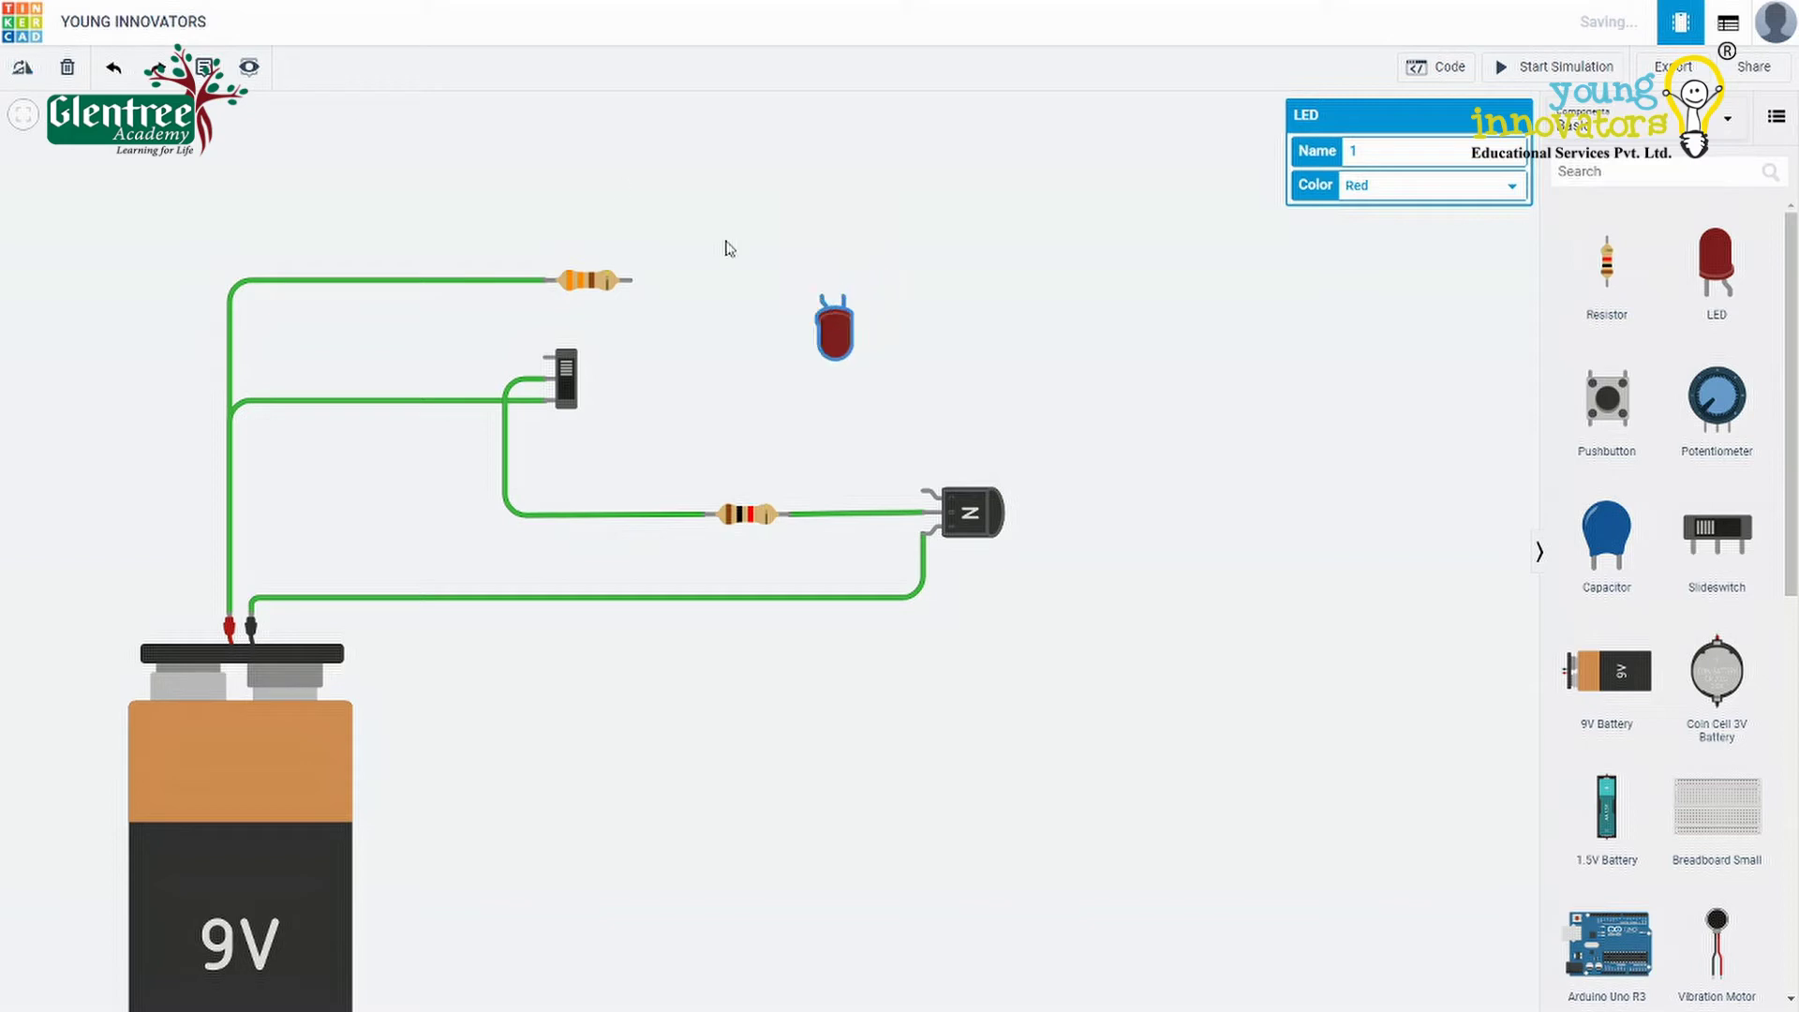
click(631, 279)
click(825, 277)
click(1158, 302)
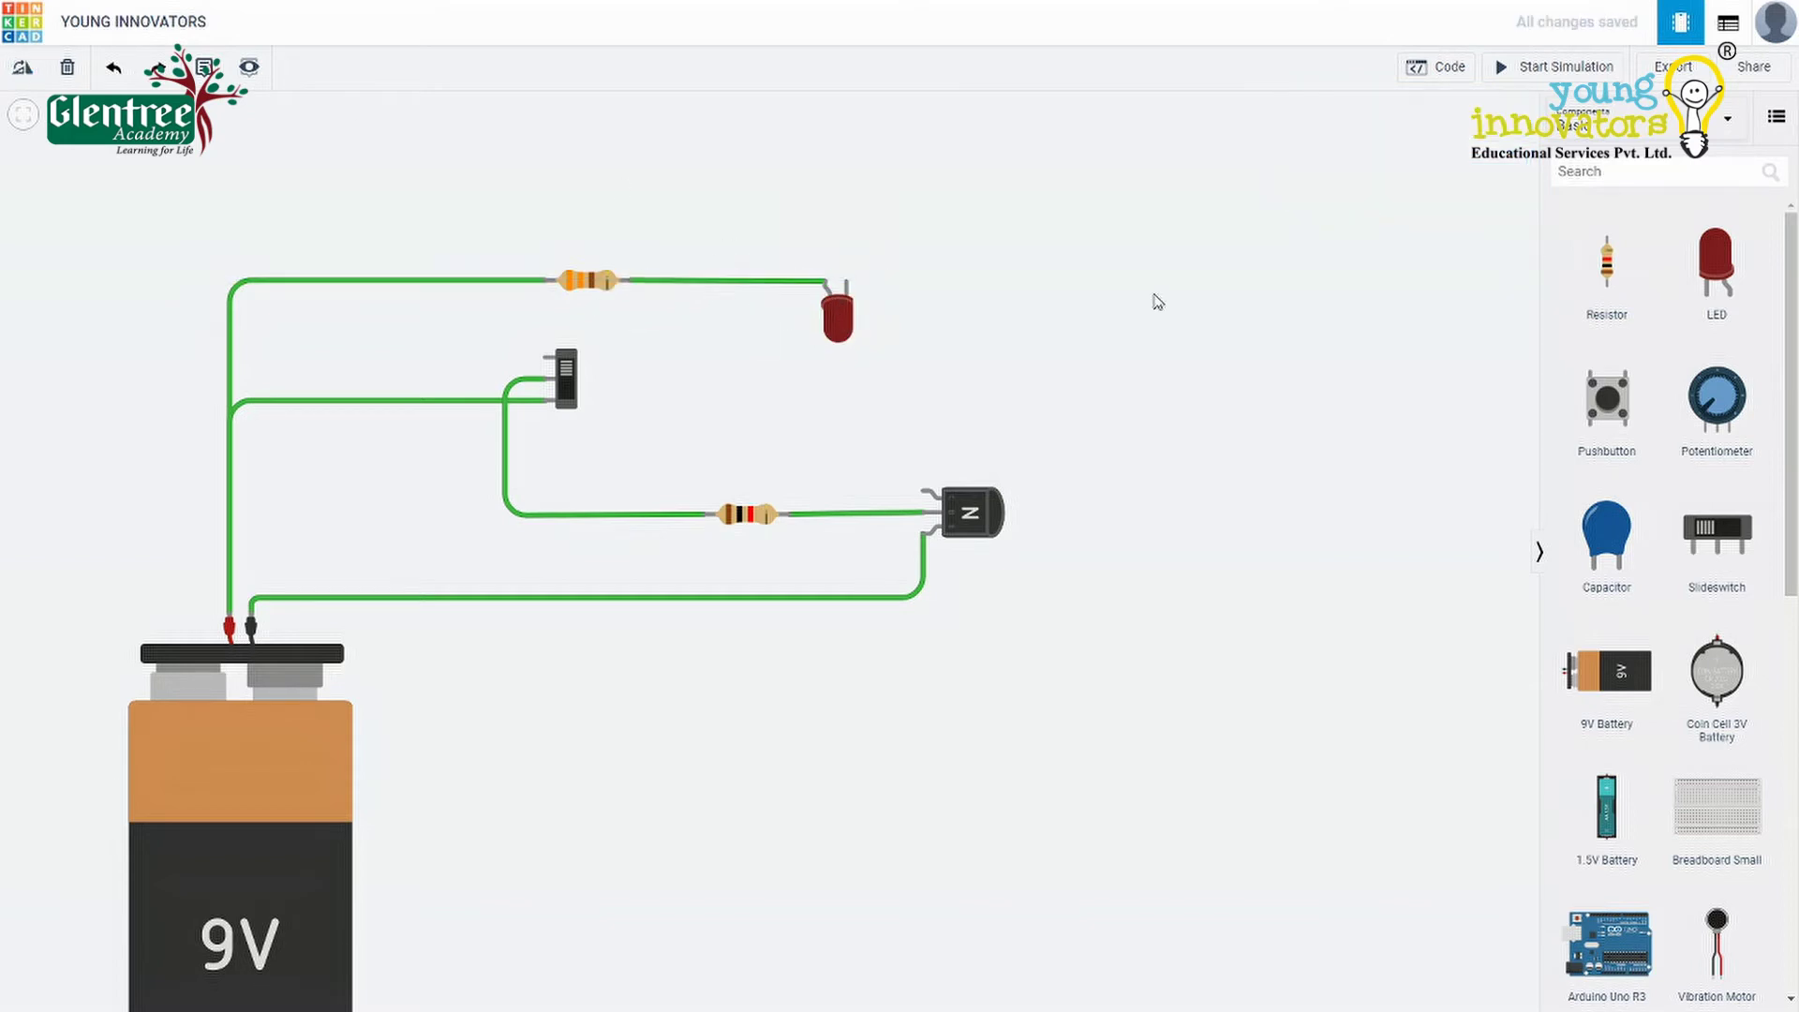
Step: Wire the LED's right lead to the transistor's collector, straighten it, and start the simulation
click(847, 281)
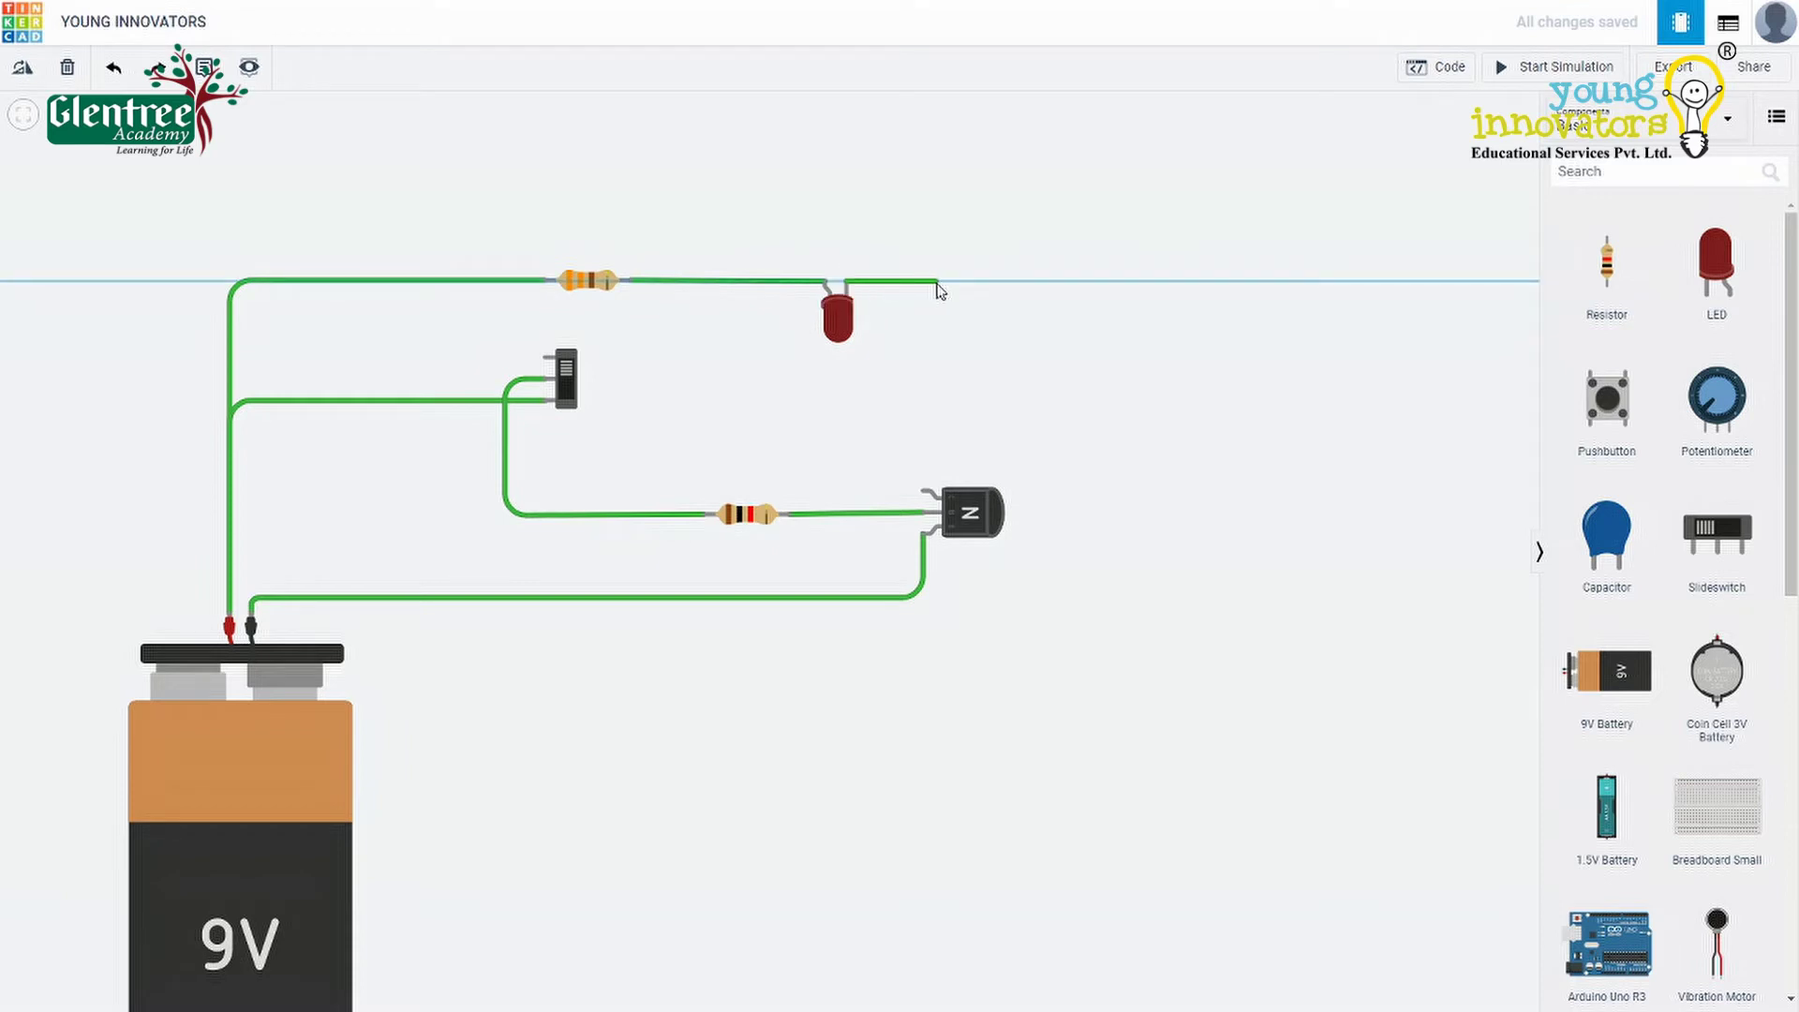
click(938, 281)
click(924, 491)
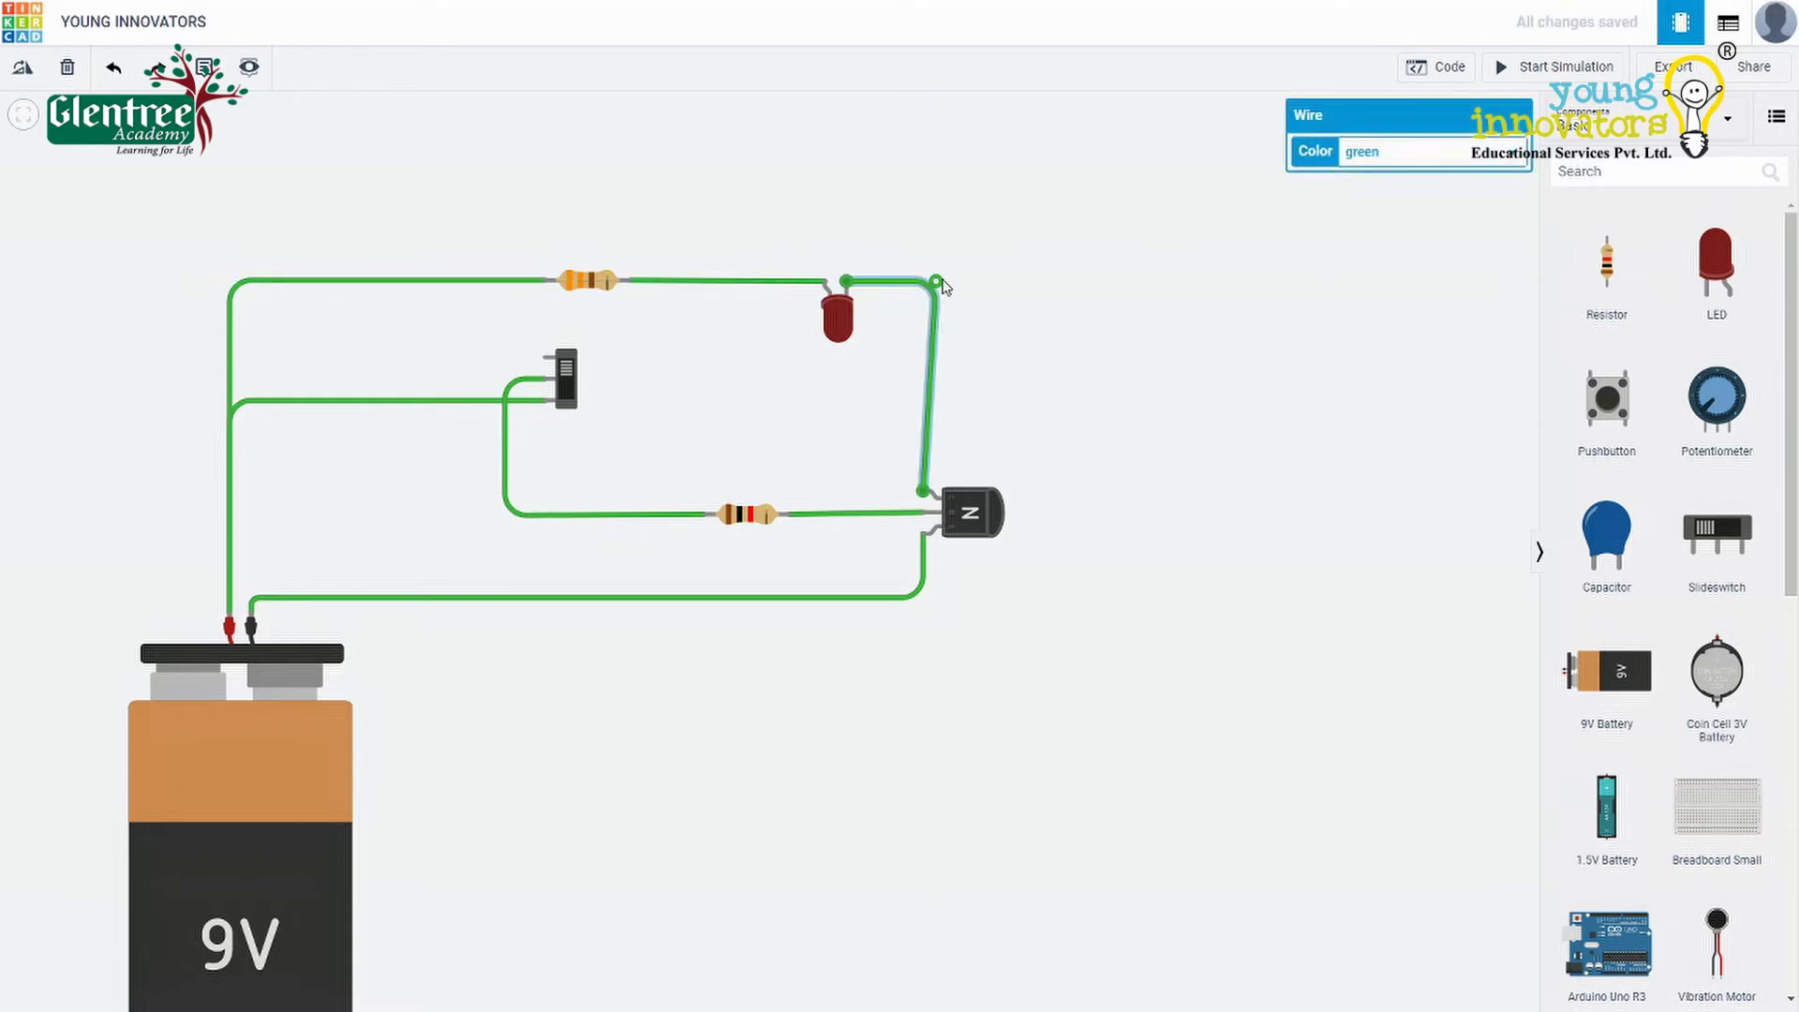
drag(937, 281, 933, 286)
click(1064, 390)
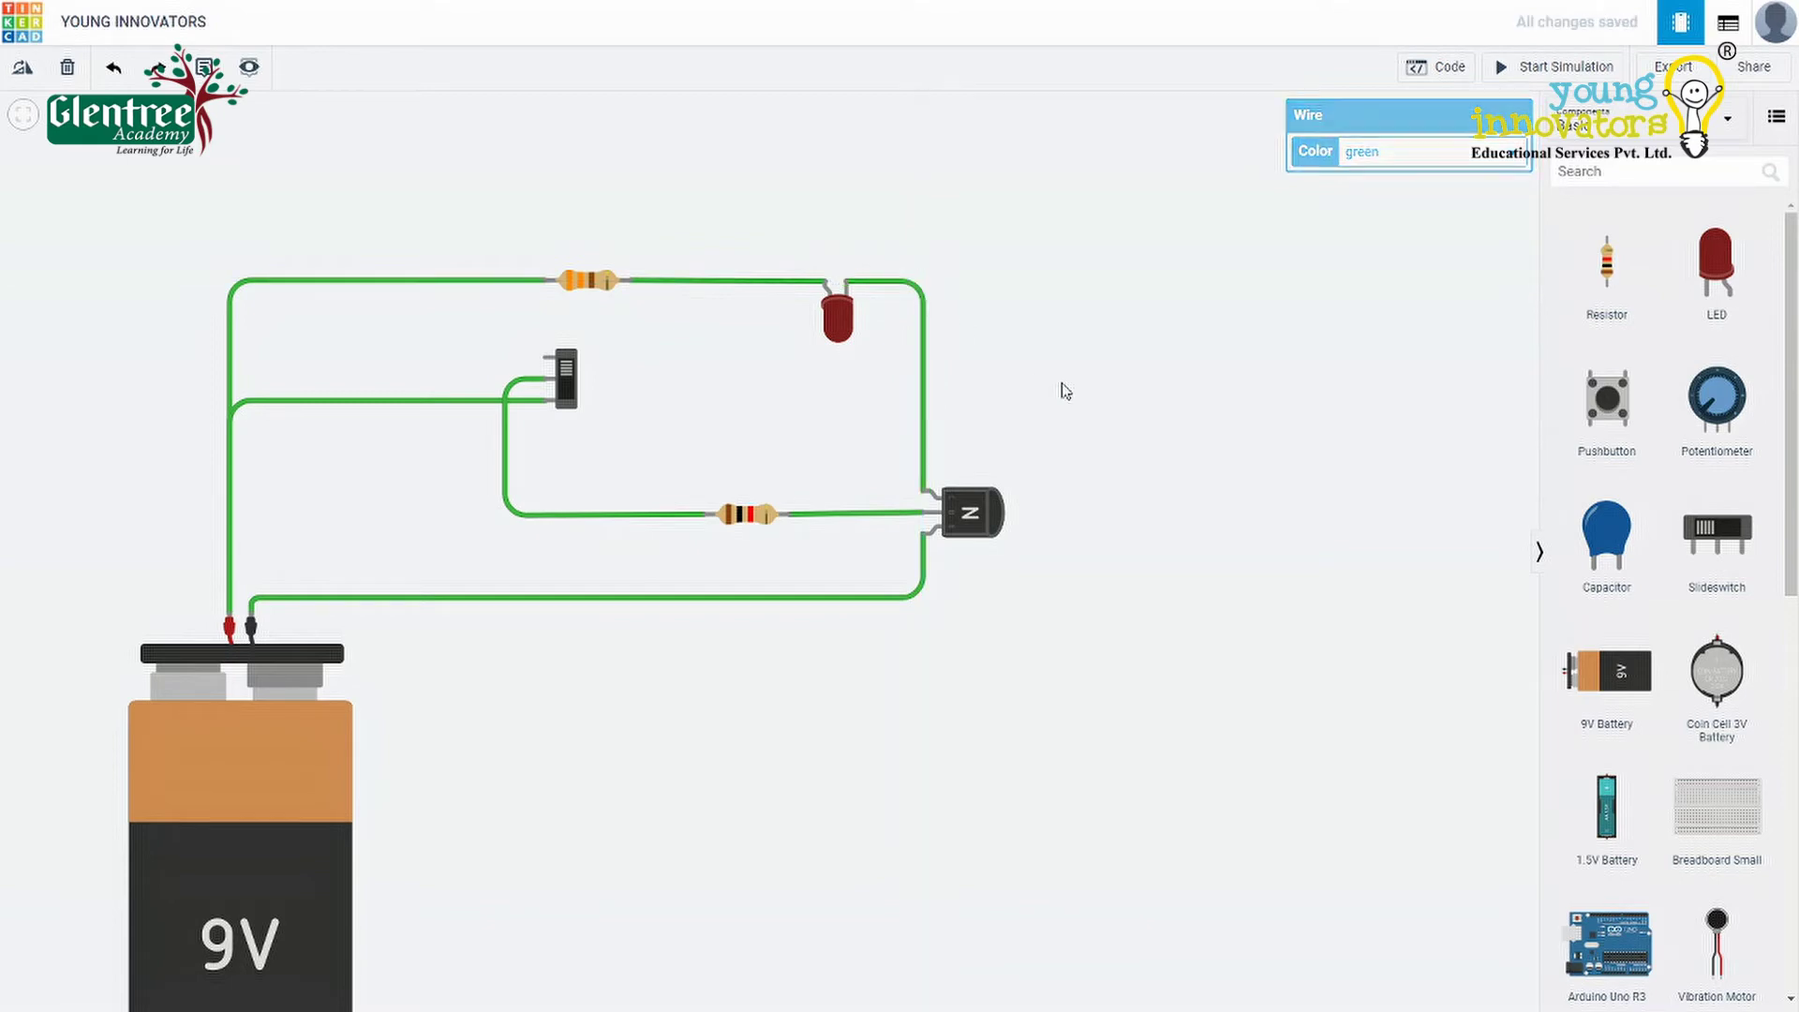
click(1535, 78)
Step: Restart the simulation and flip the slide switch so the red LED lights
click(1535, 78)
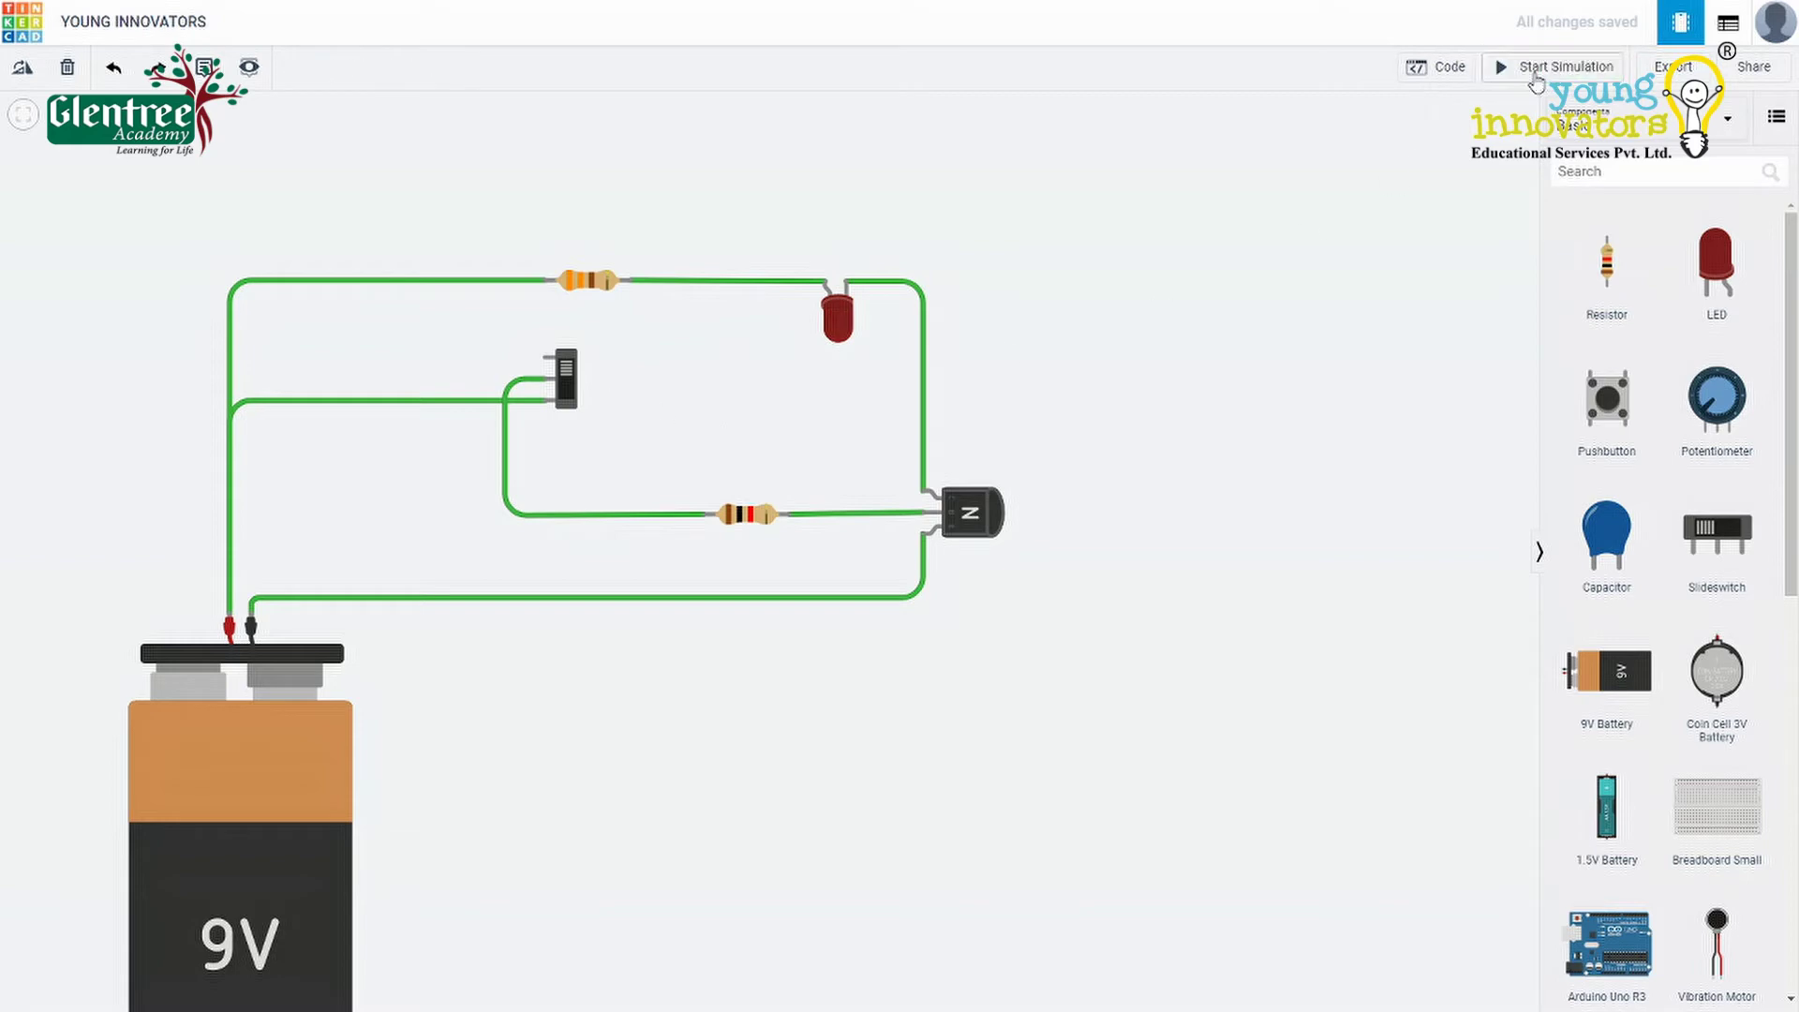
click(1535, 79)
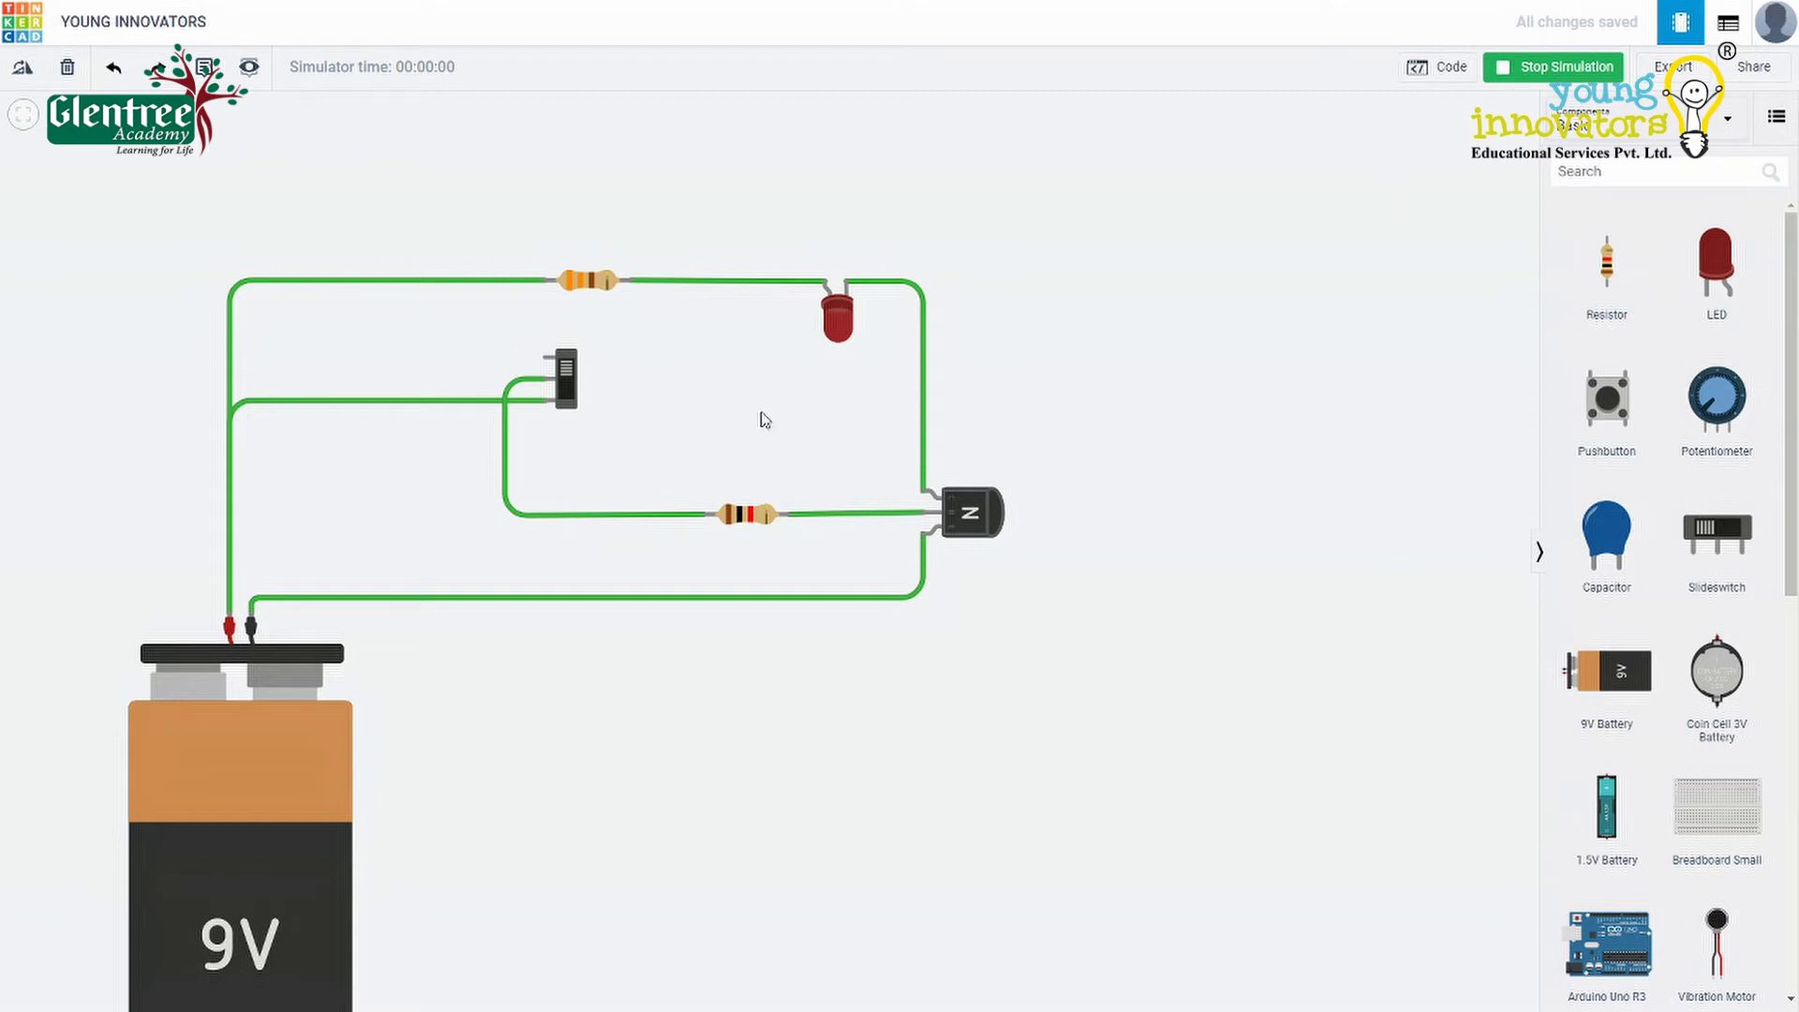
click(567, 379)
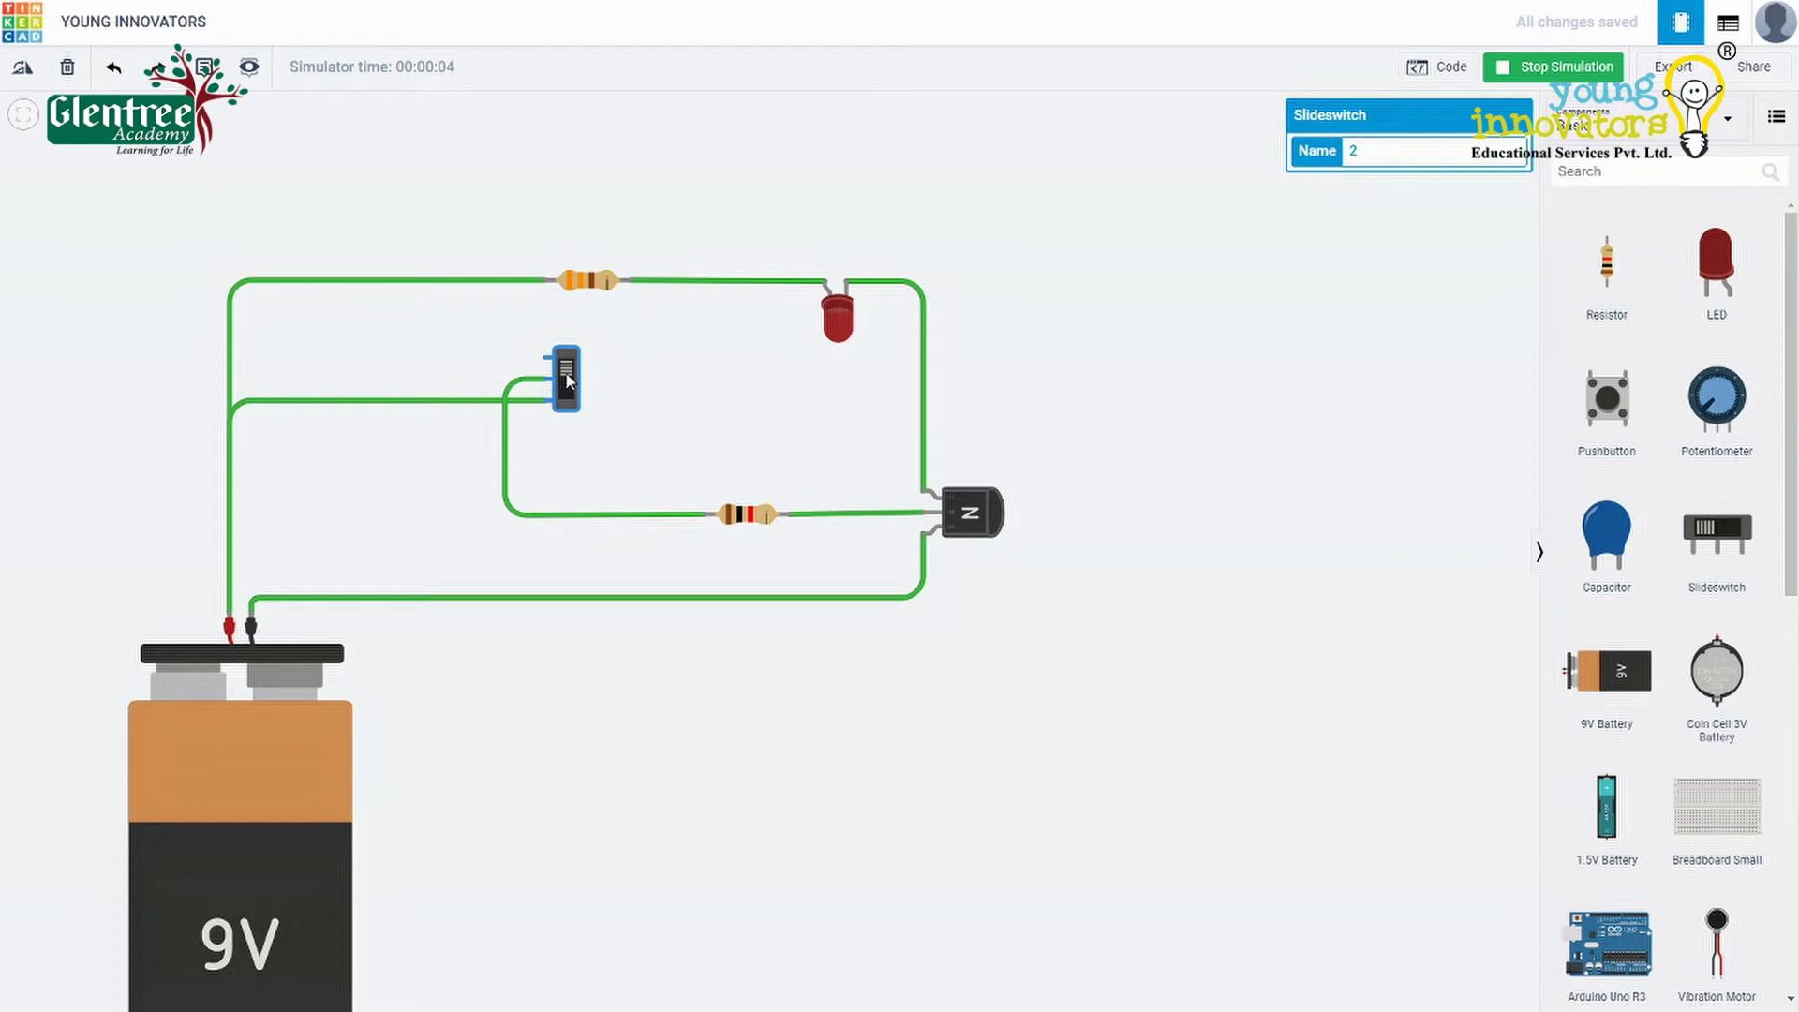
click(567, 379)
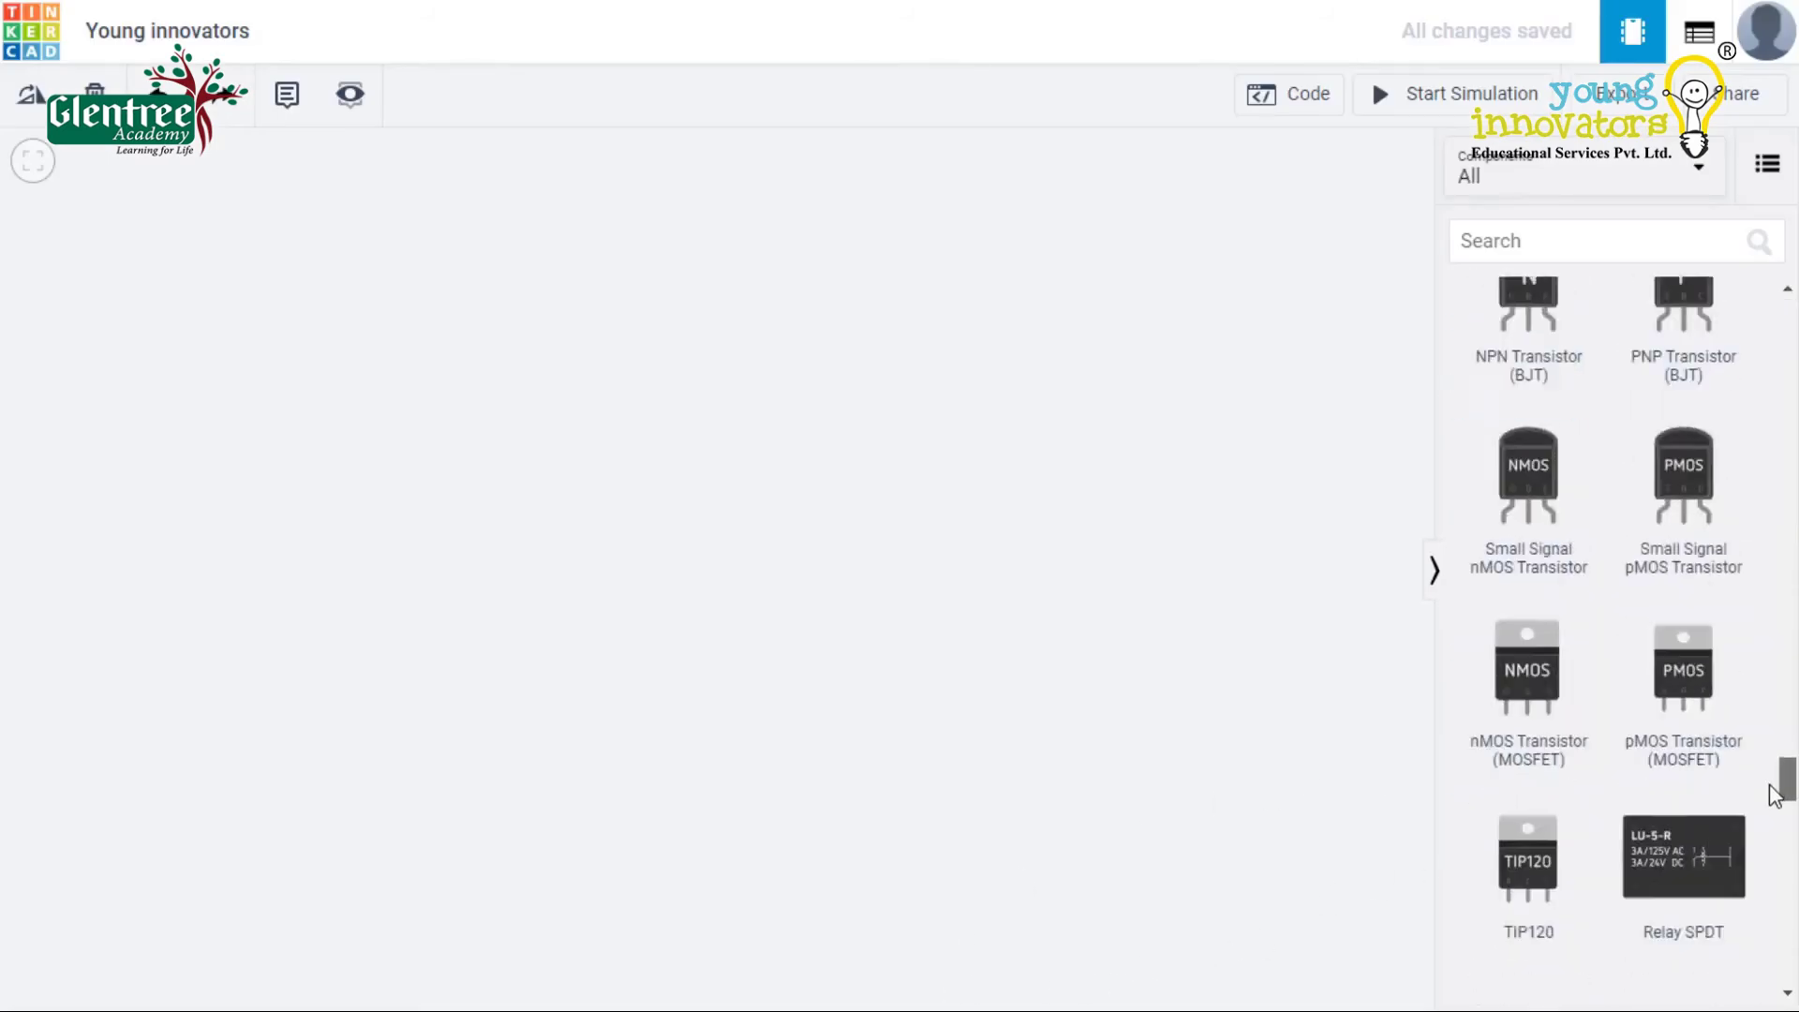
Step: Place an NPN transistor, a light bulb and a 9V battery on the canvas
scroll(1774, 794, up, 2)
drag(1538, 474, 812, 579)
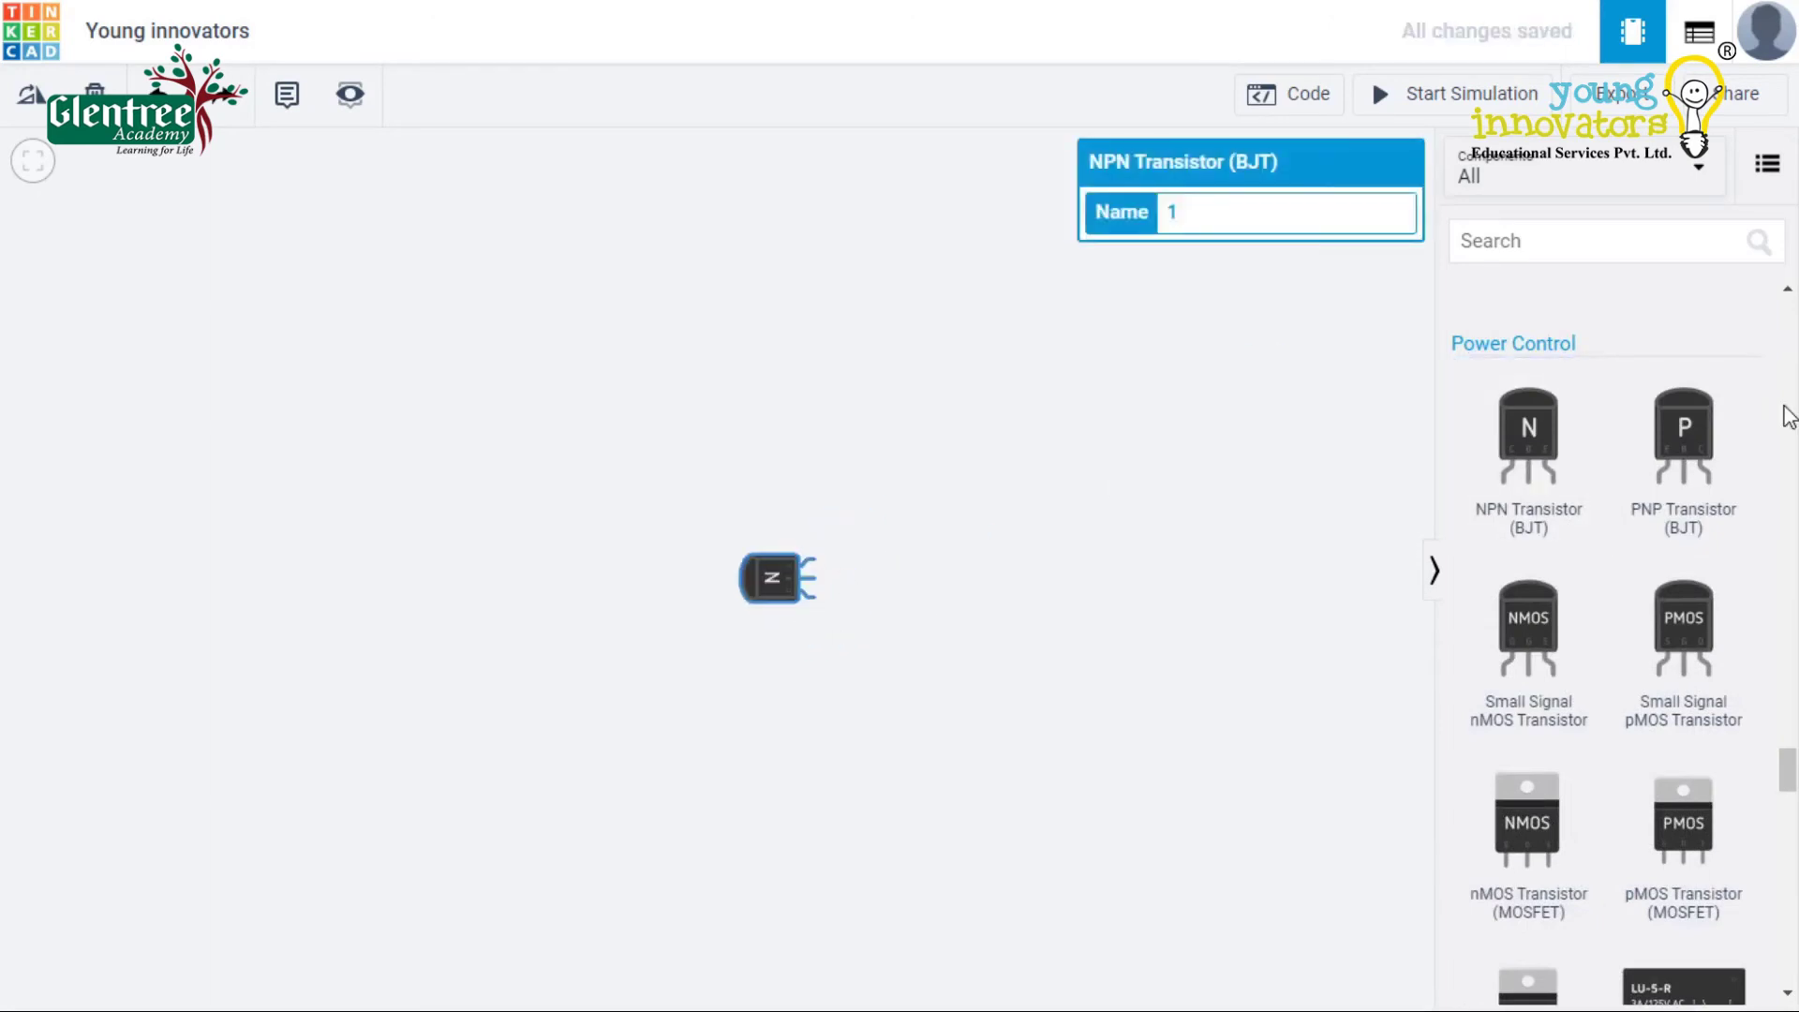
drag(1788, 763, 1762, 460)
drag(1530, 562, 812, 422)
drag(1788, 473, 1788, 618)
drag(1543, 469, 992, 683)
click(996, 755)
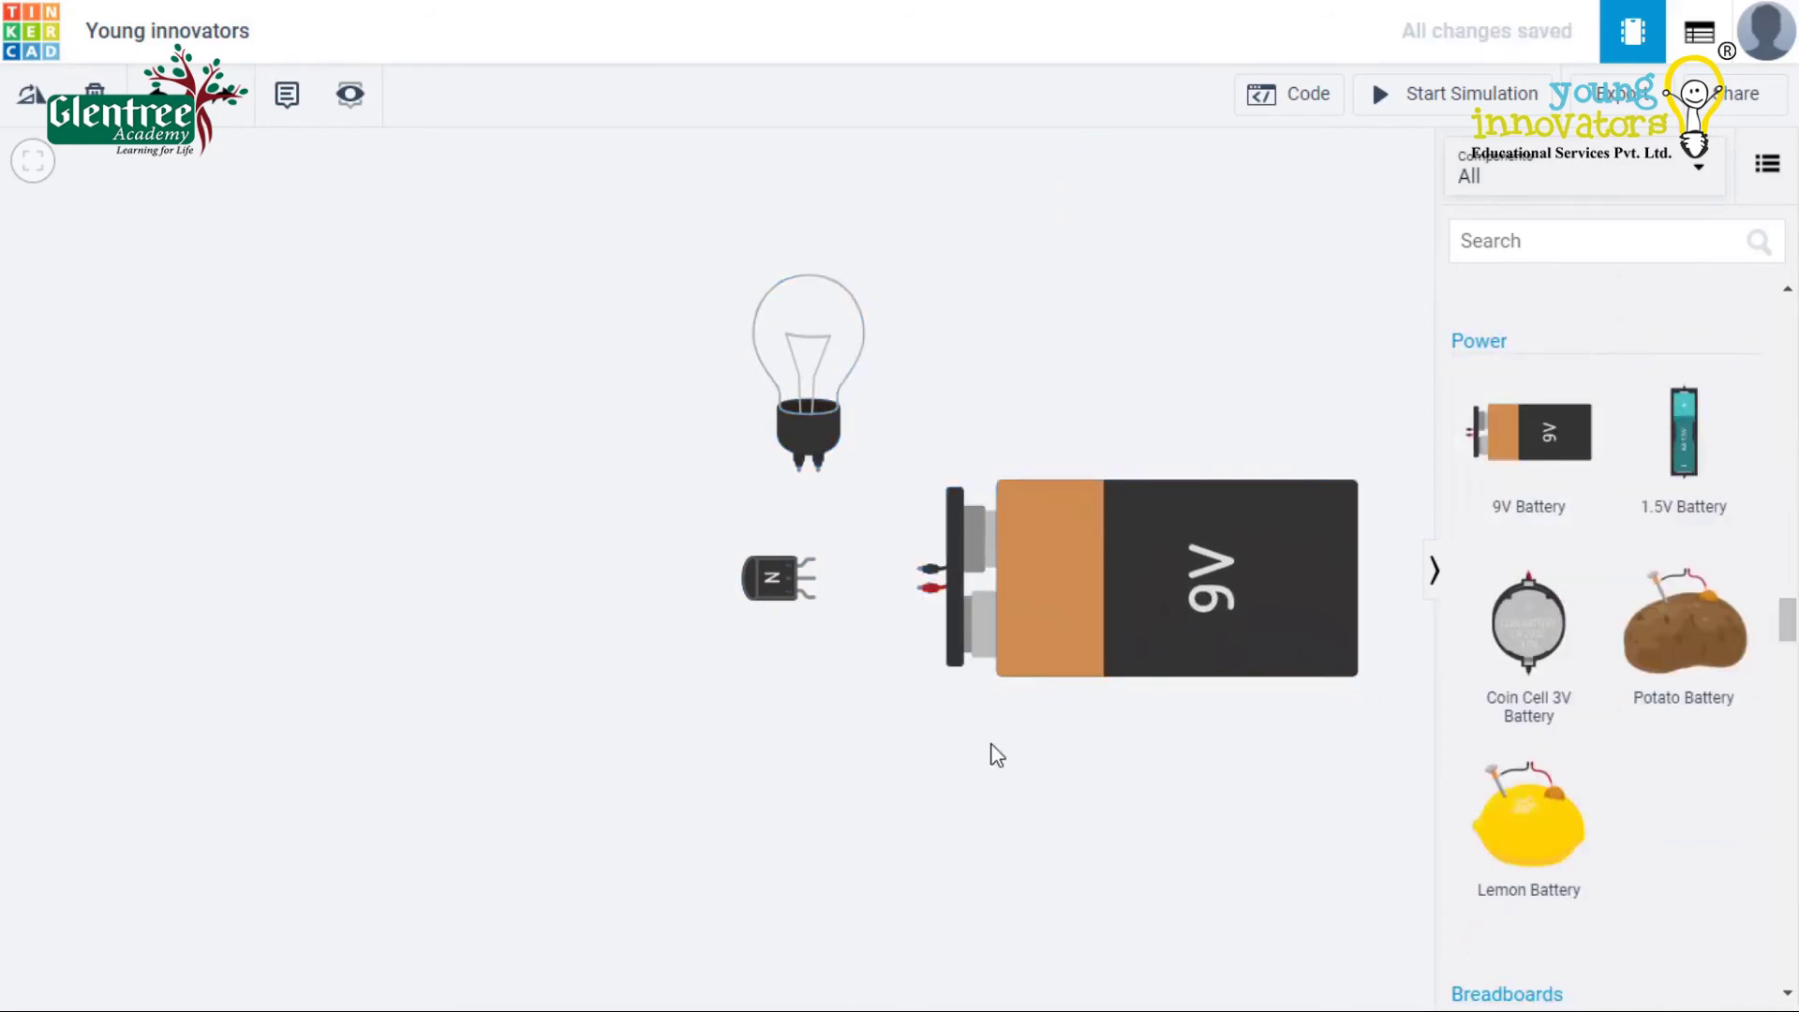
Step: Add a photoresistor and two resistors, setting one to 10 kΩ and turning one horizontal
scroll(1726, 389, up, 15)
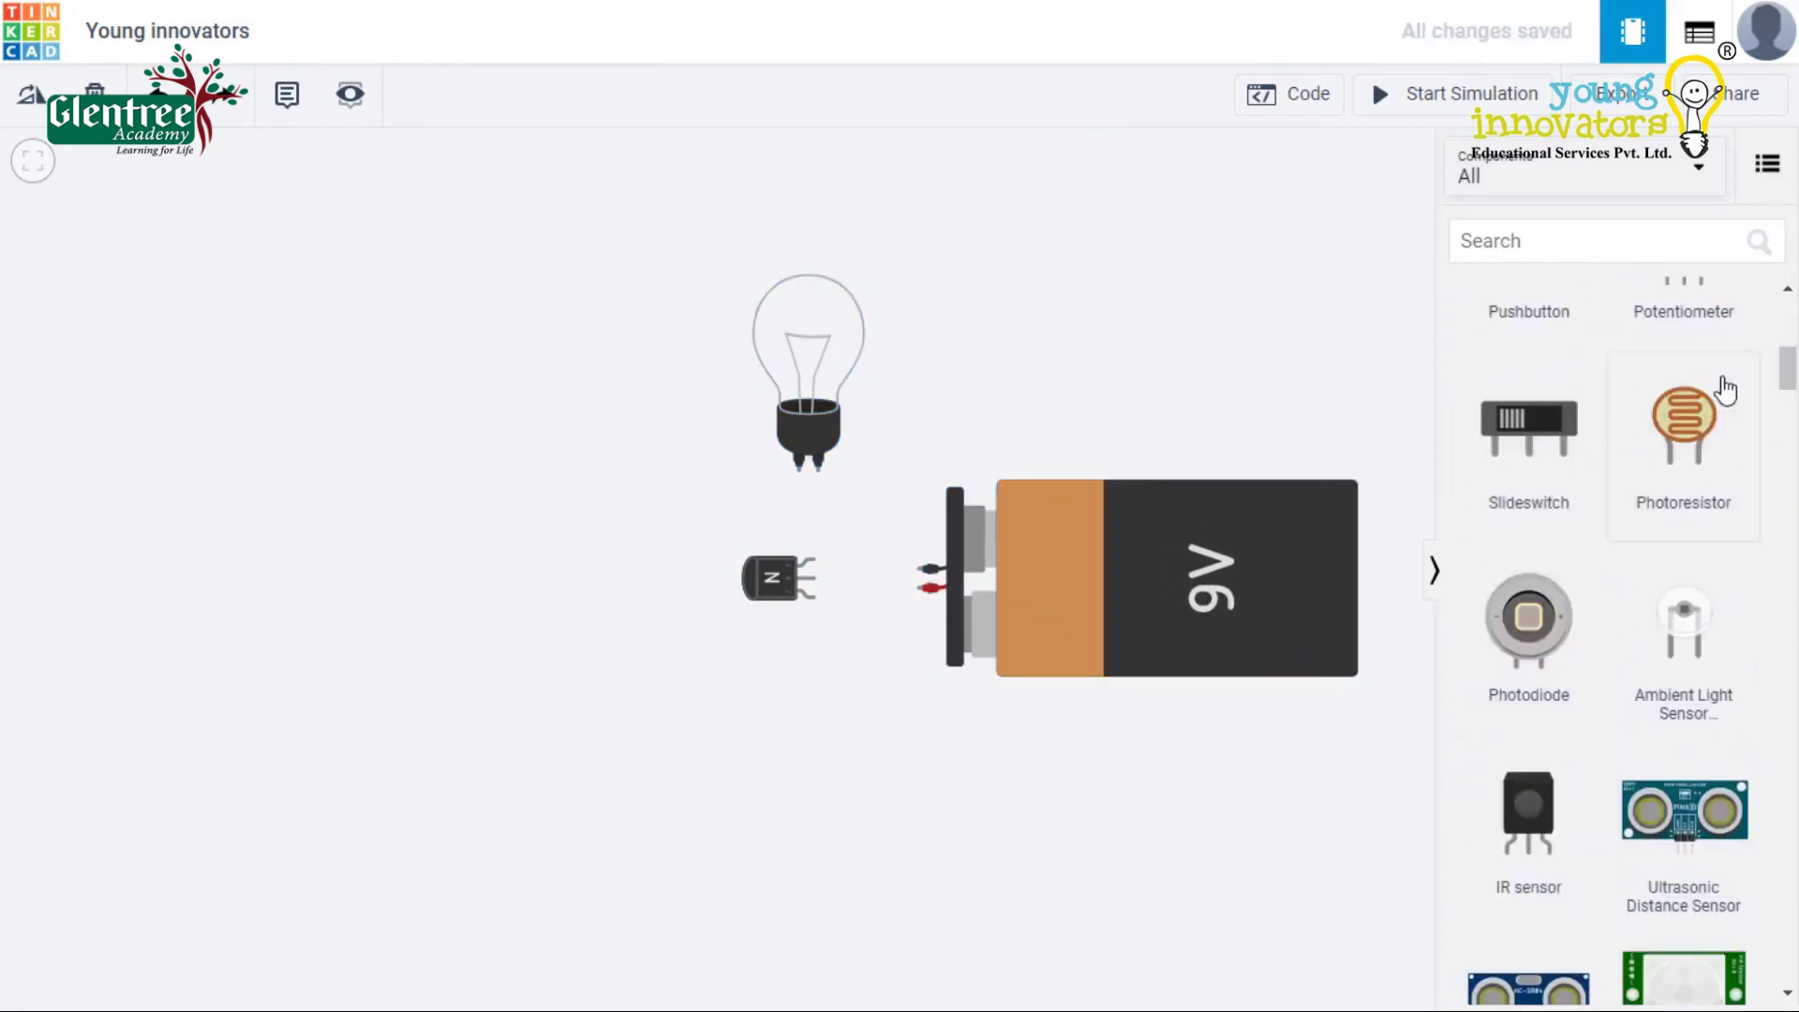
drag(1726, 389, 590, 469)
drag(1788, 371, 1788, 314)
drag(1528, 394, 592, 687)
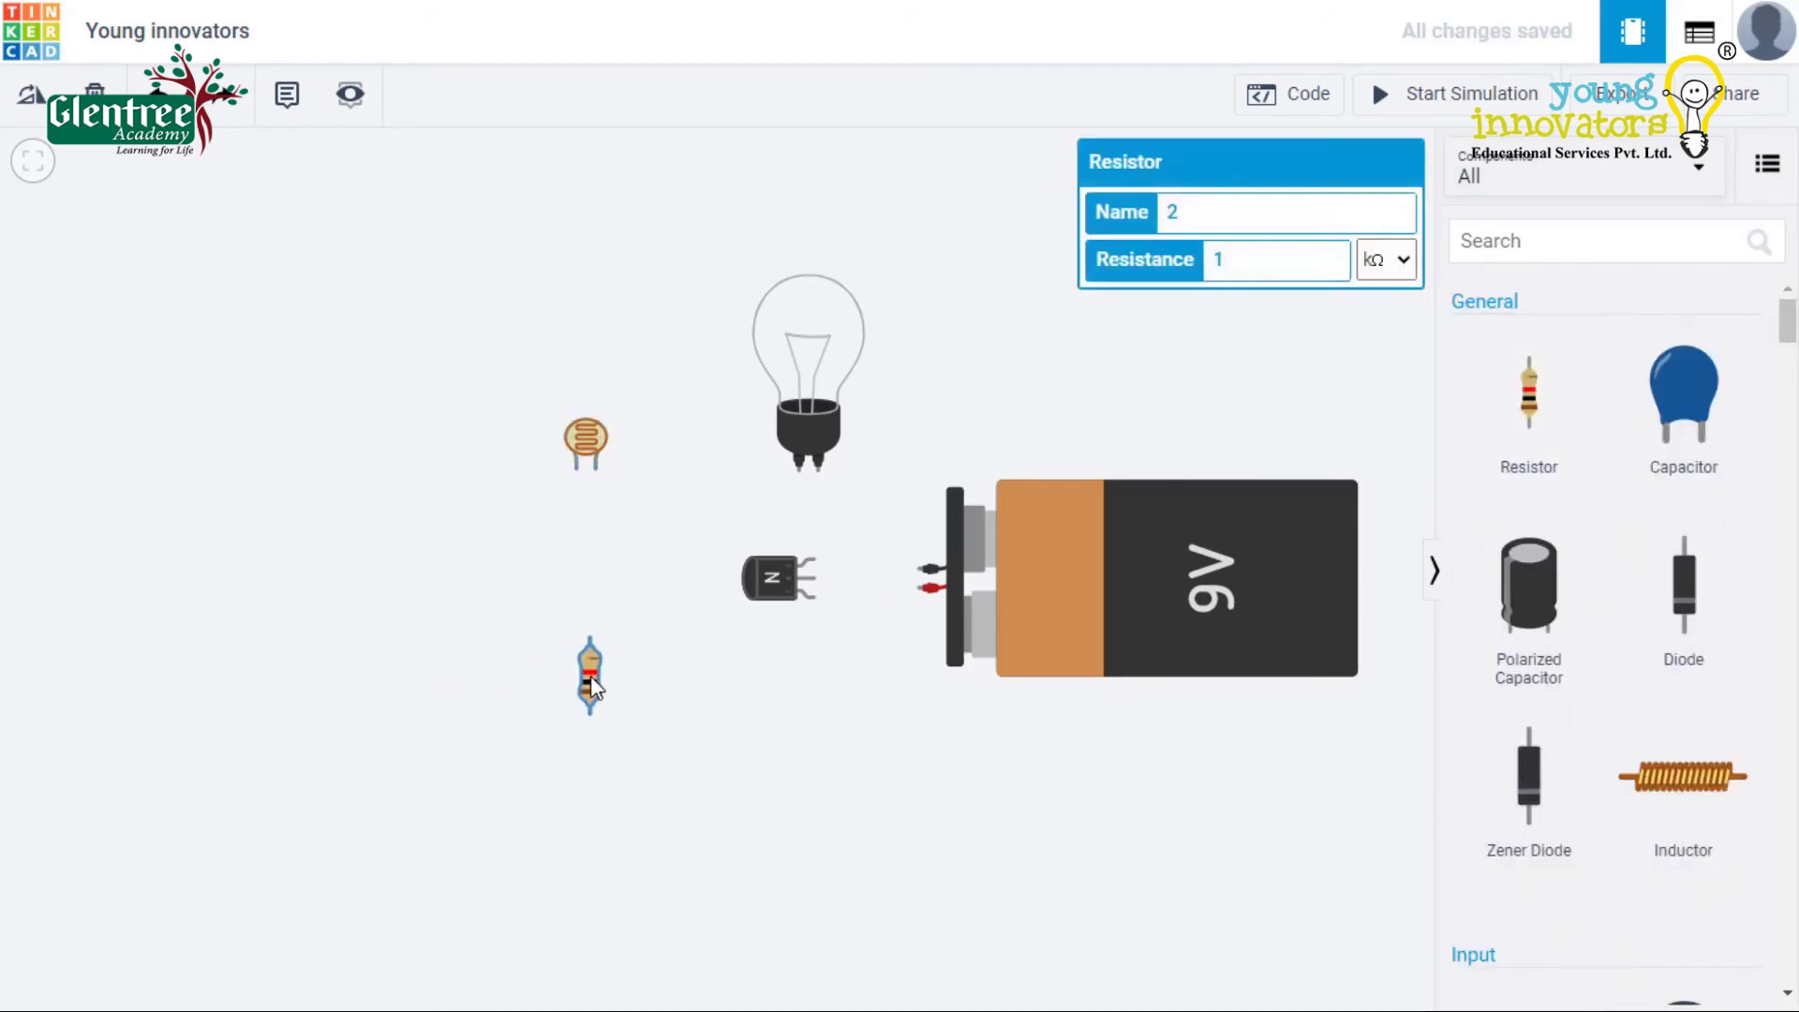
click(1269, 263)
text(0)
drag(1528, 394, 667, 582)
key(r)
click(1113, 438)
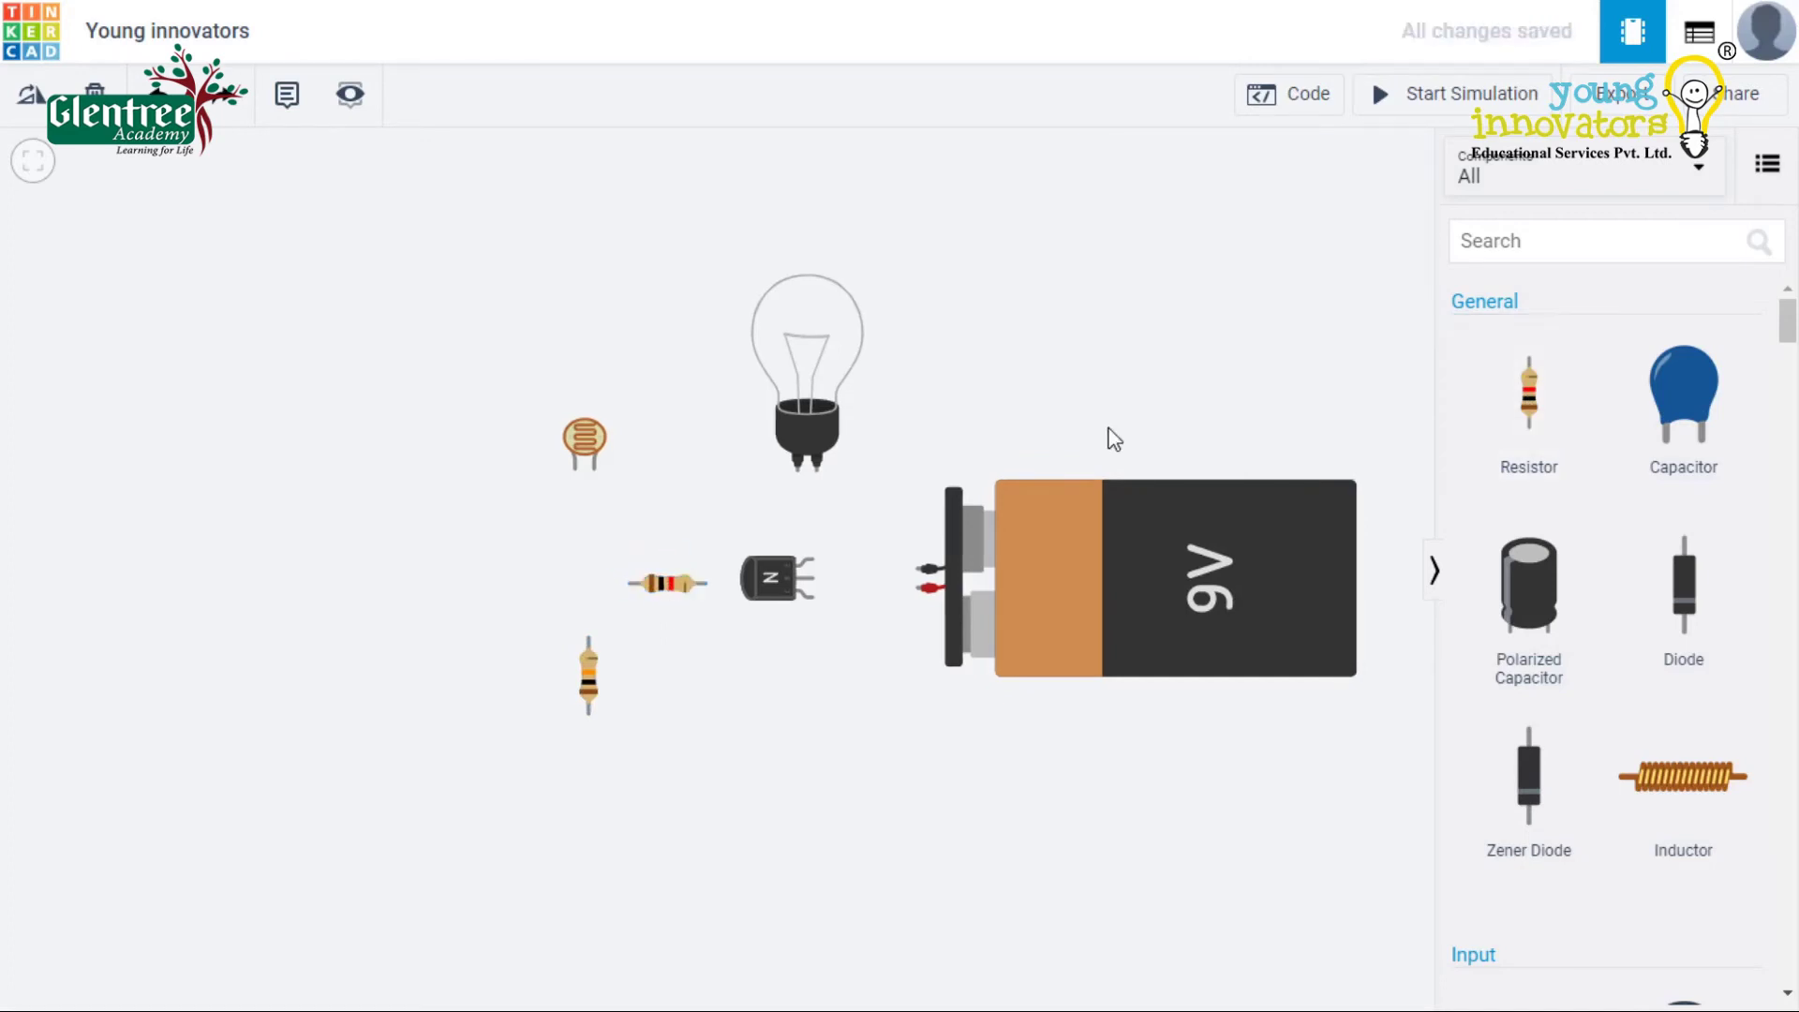
Step: Turn the transistor to face left and run a red wire from battery positive to the bulb
click(777, 578)
key(r)
key(r)
click(981, 403)
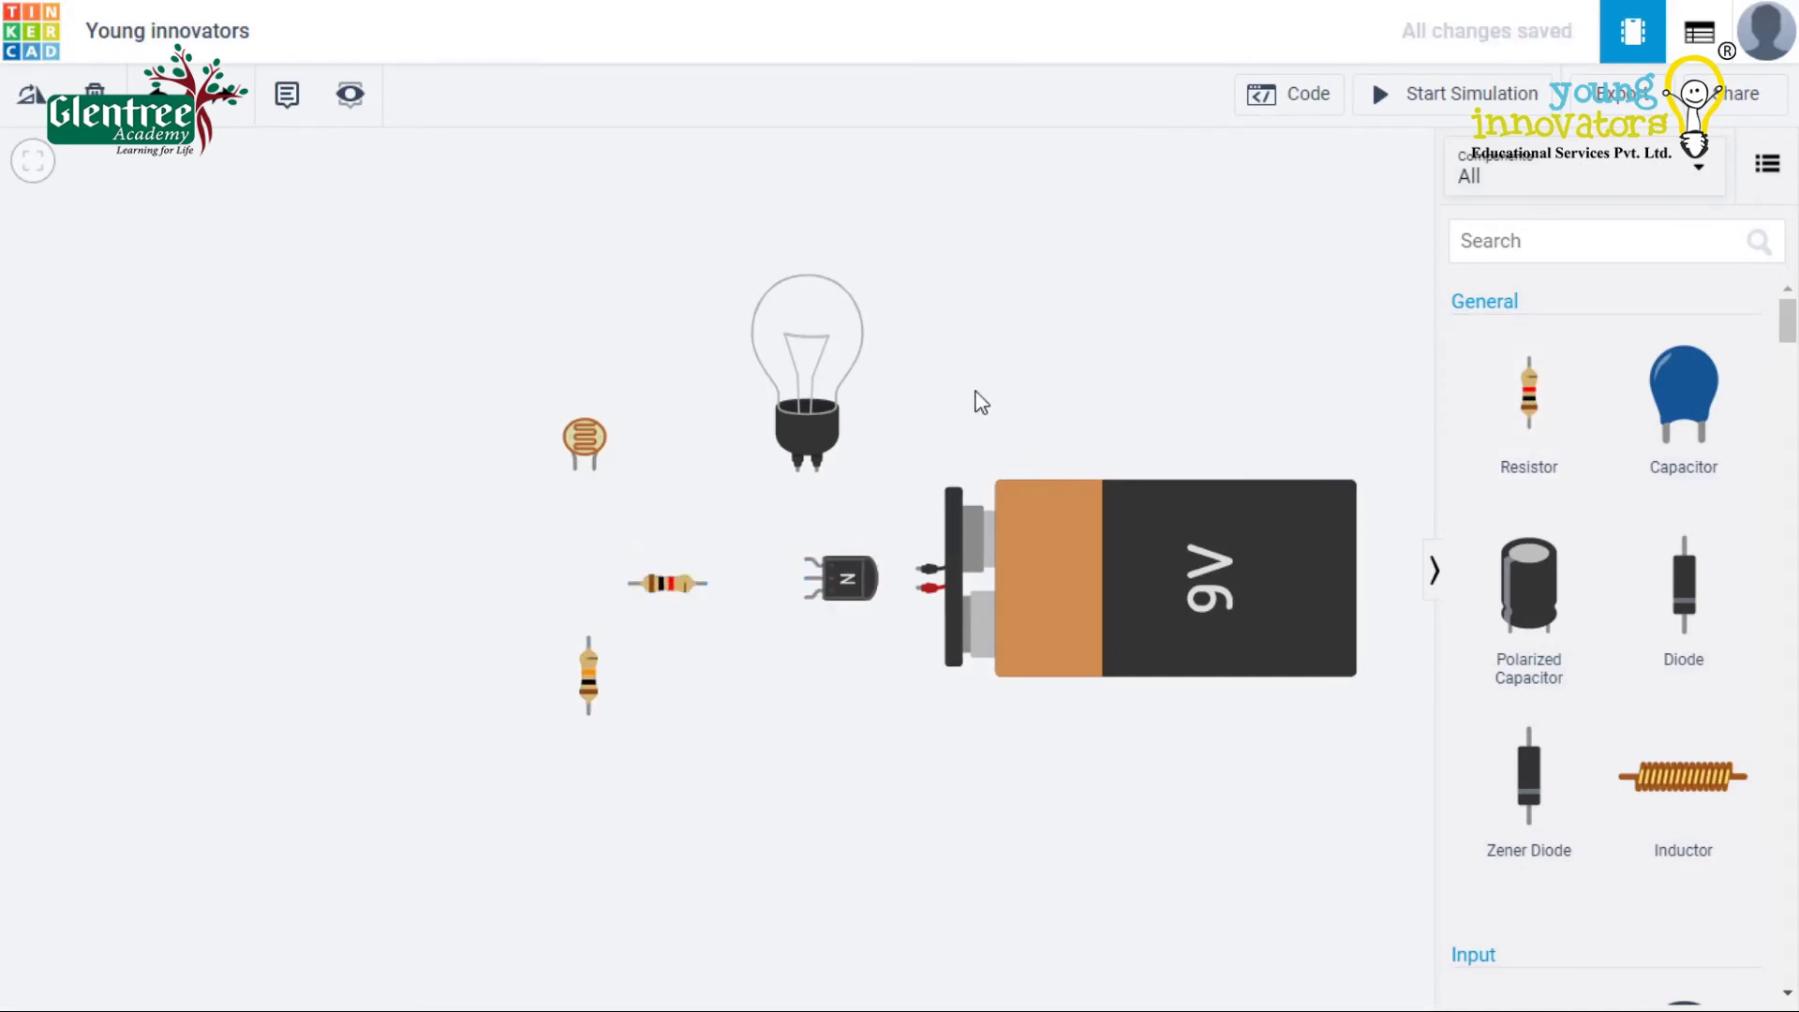
click(930, 588)
click(889, 588)
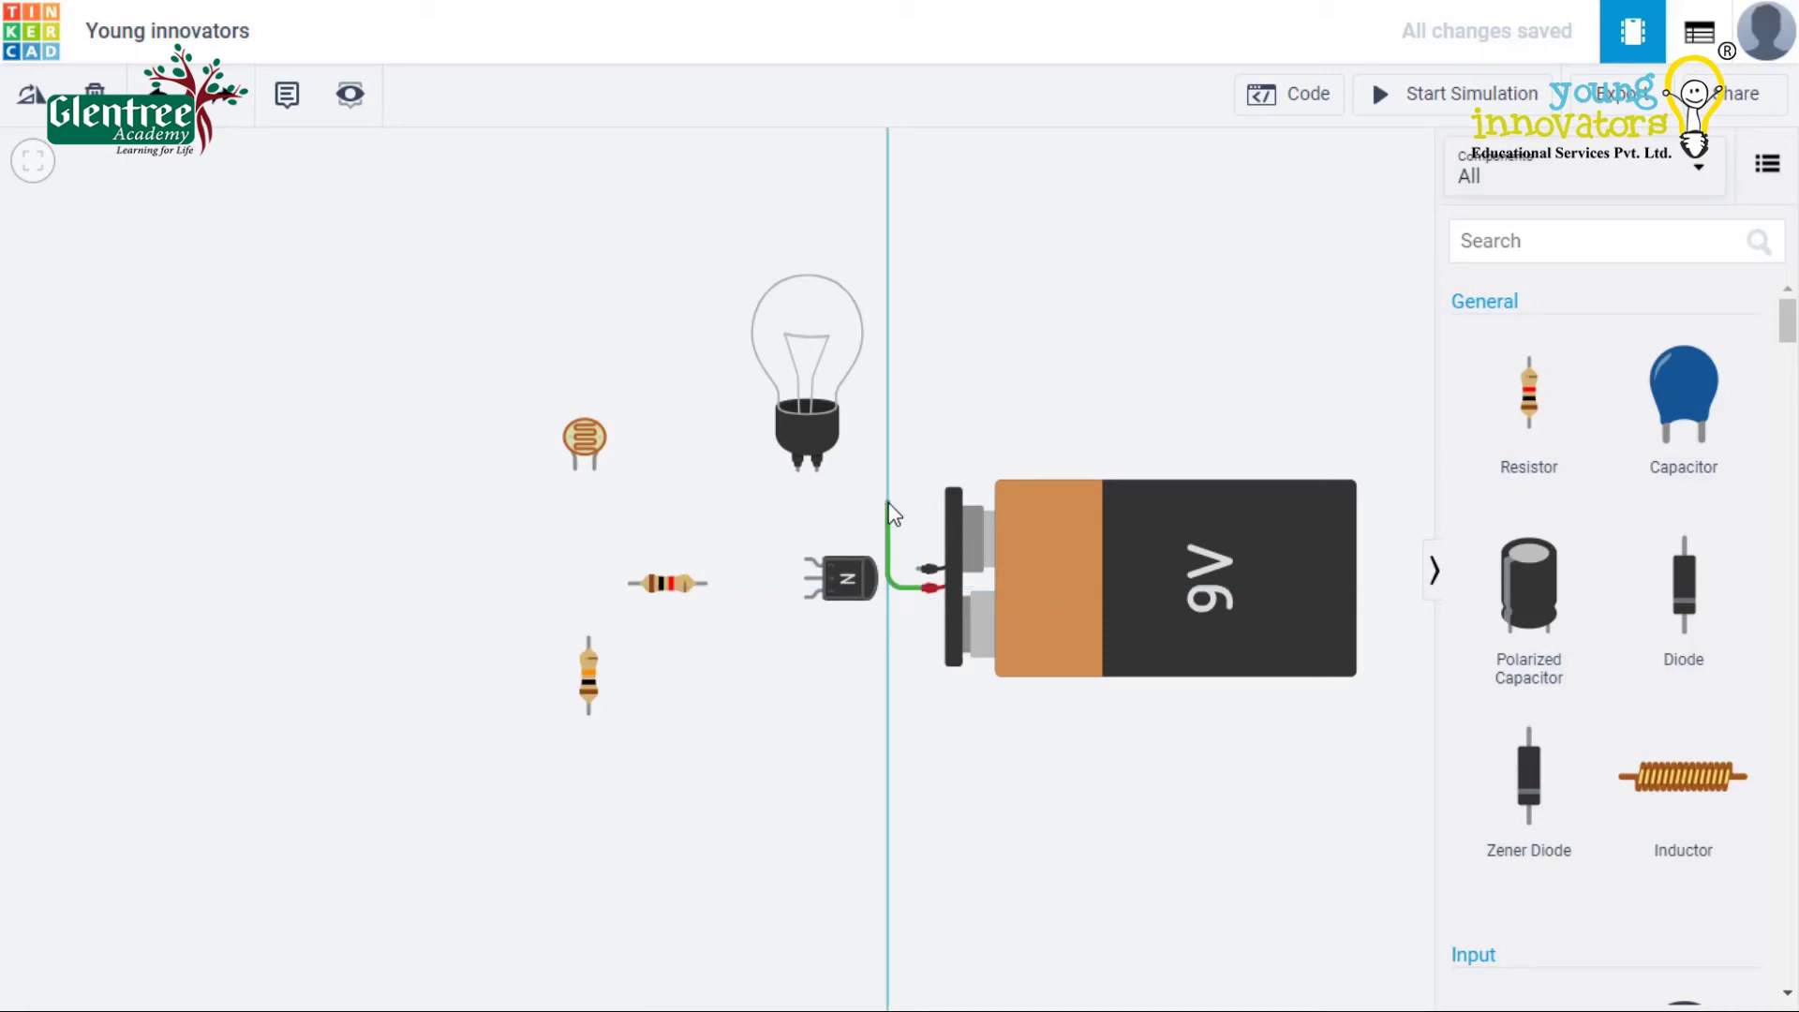
click(888, 471)
click(818, 470)
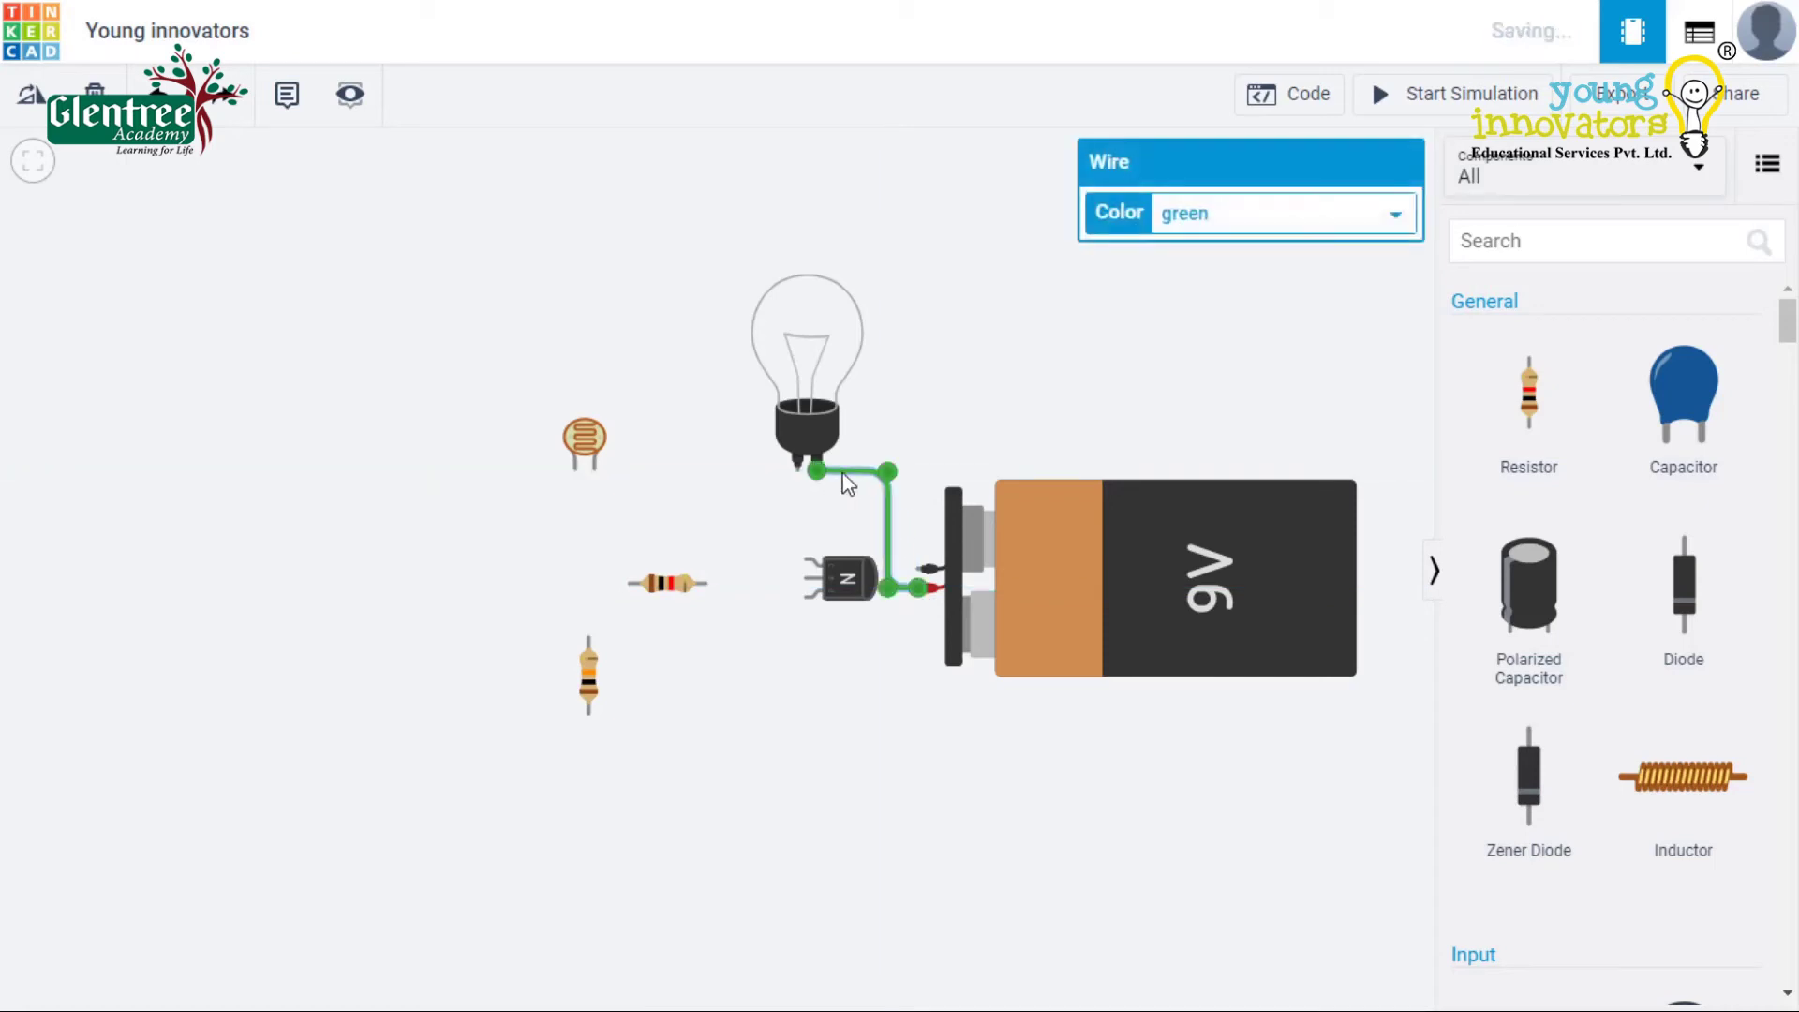
click(1284, 213)
click(1162, 302)
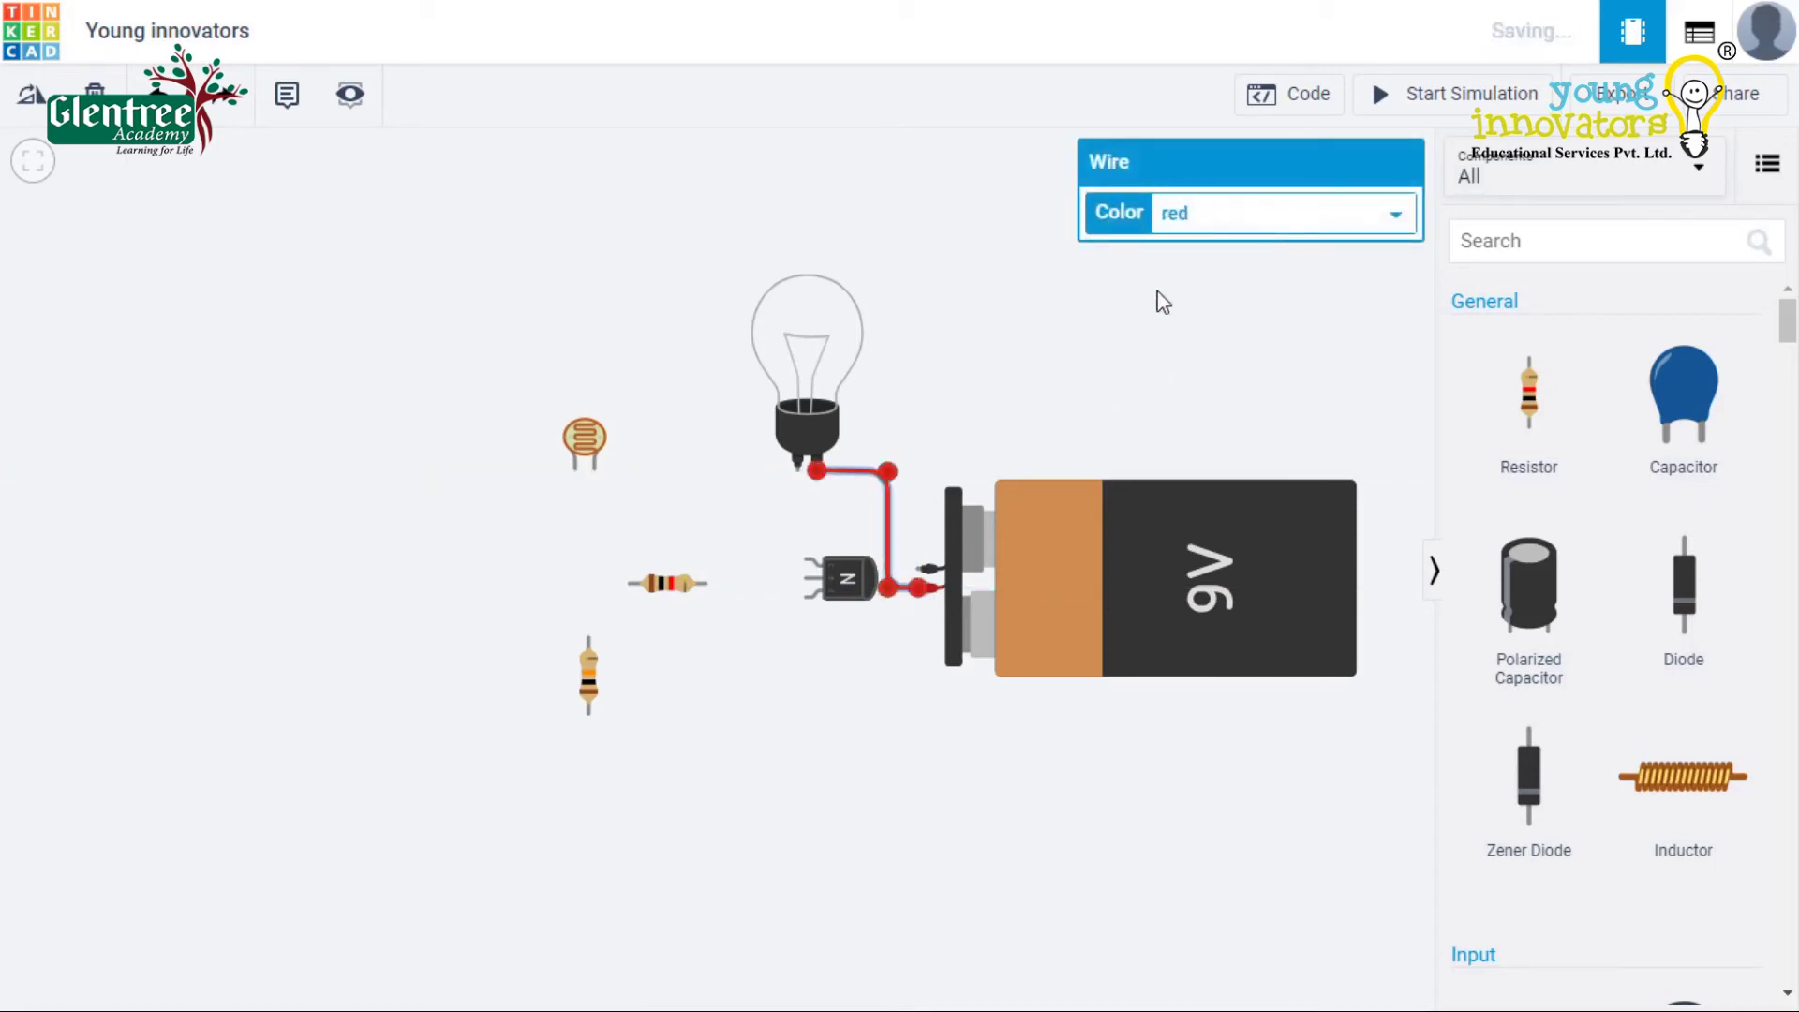
click(1162, 302)
Step: Route a wire from the battery's positive terminal around to the photoresistor's leg
click(930, 588)
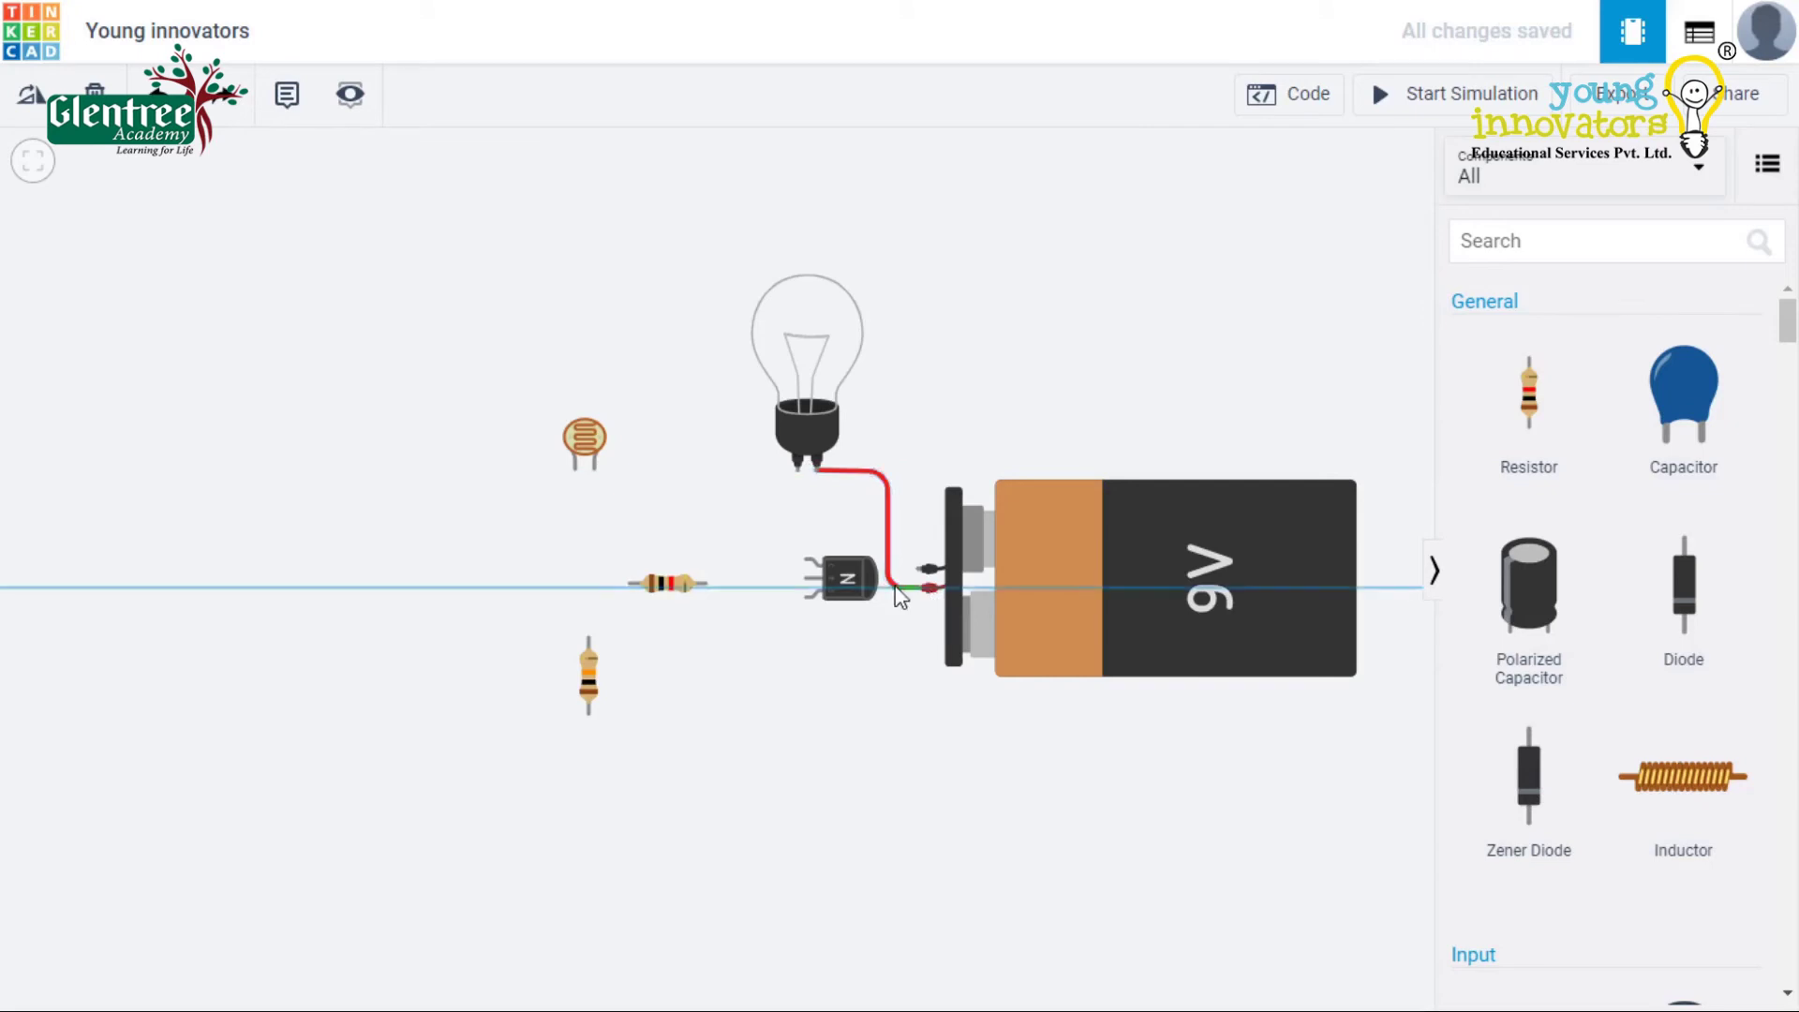
click(894, 589)
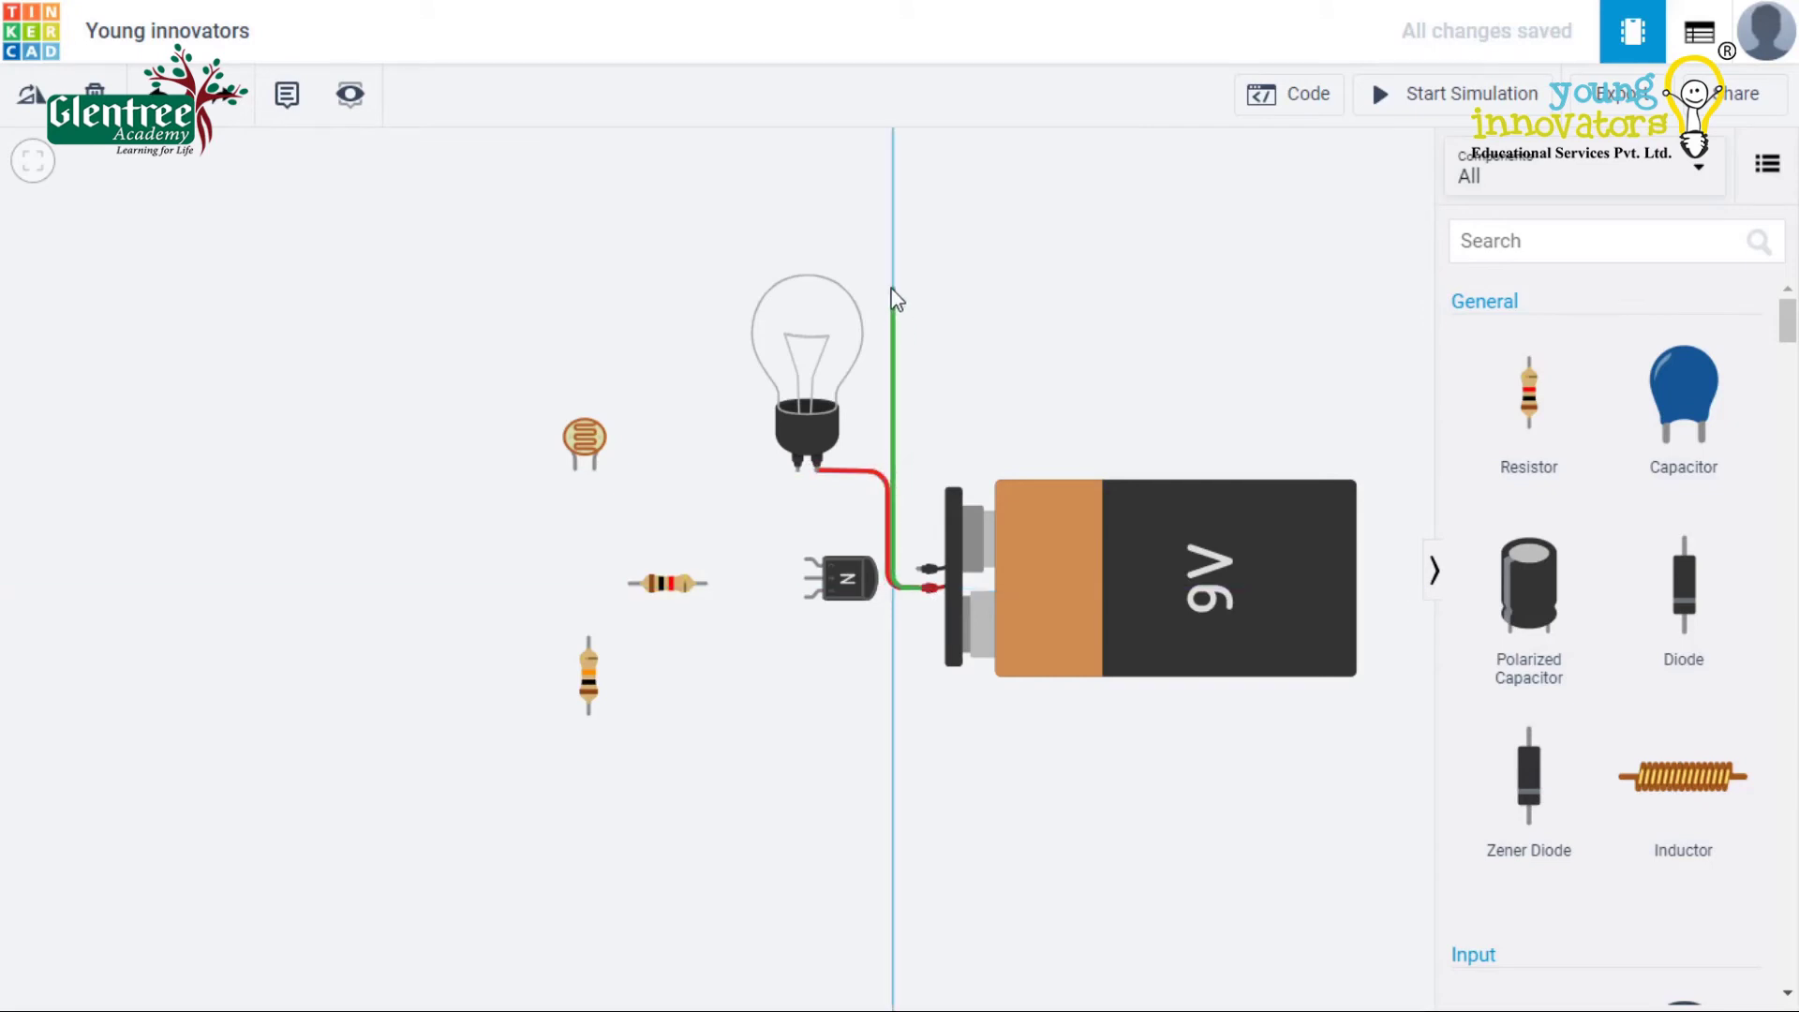
click(893, 264)
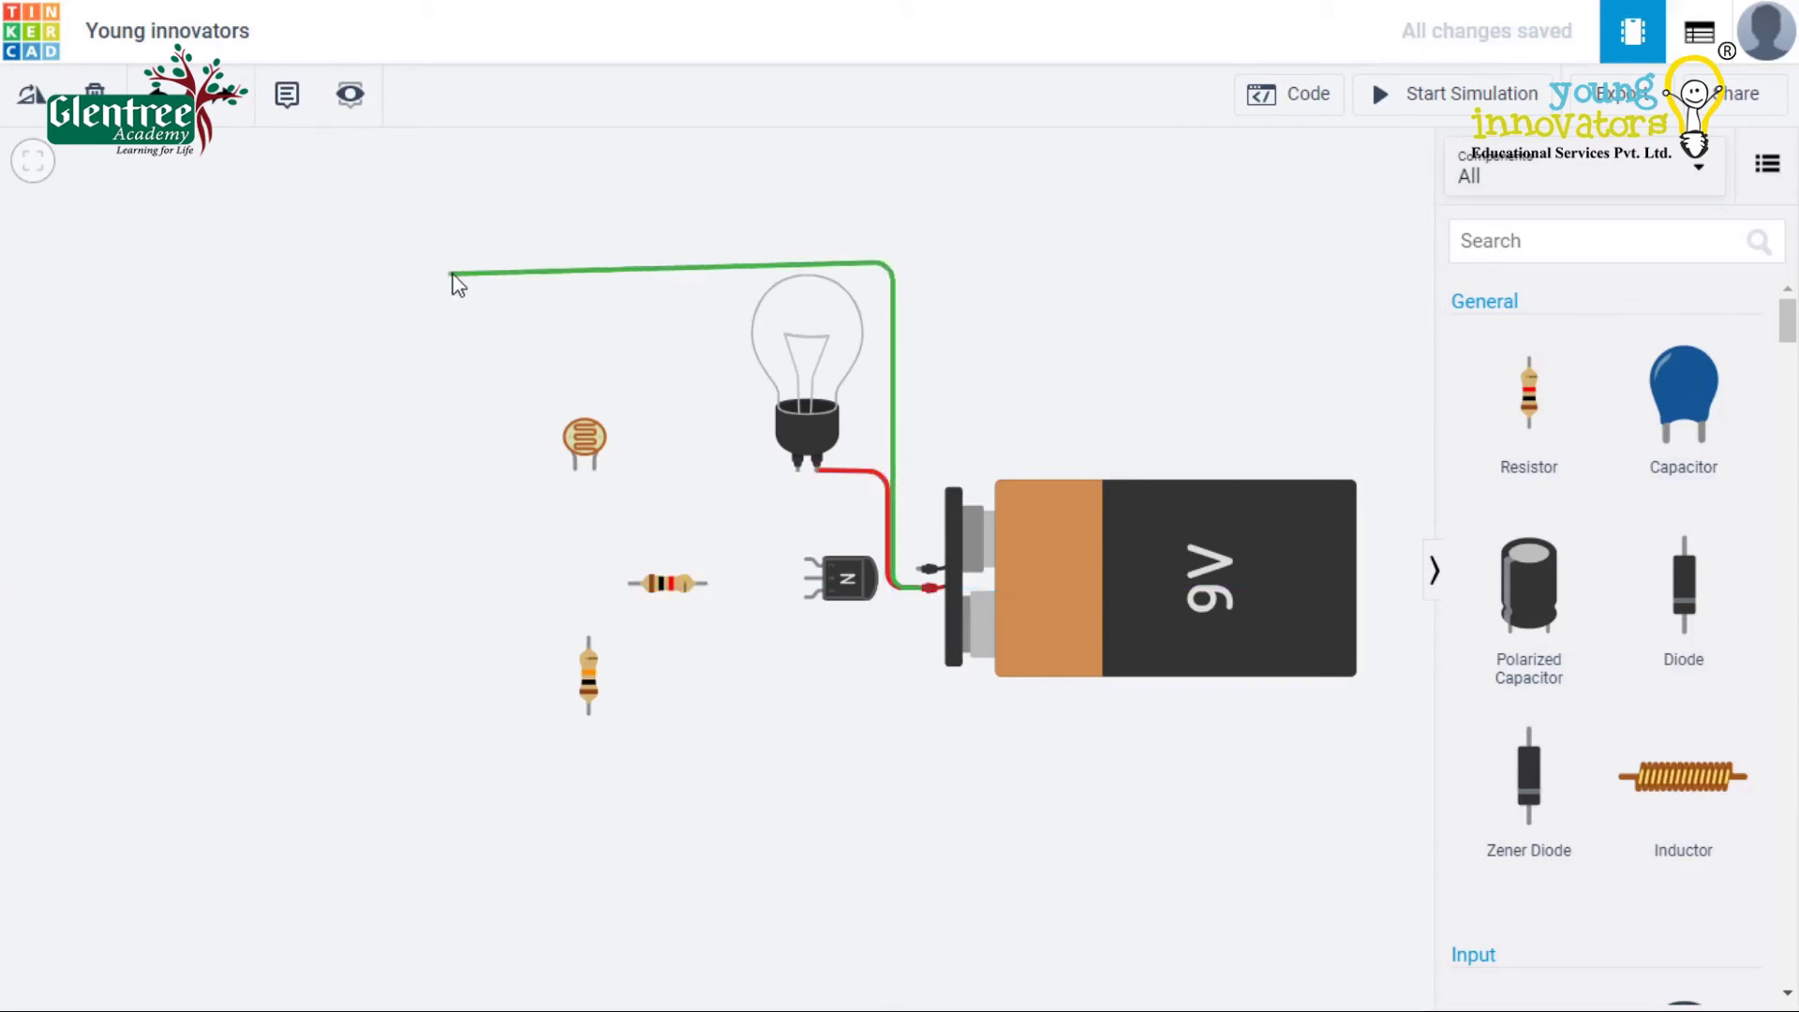
click(523, 267)
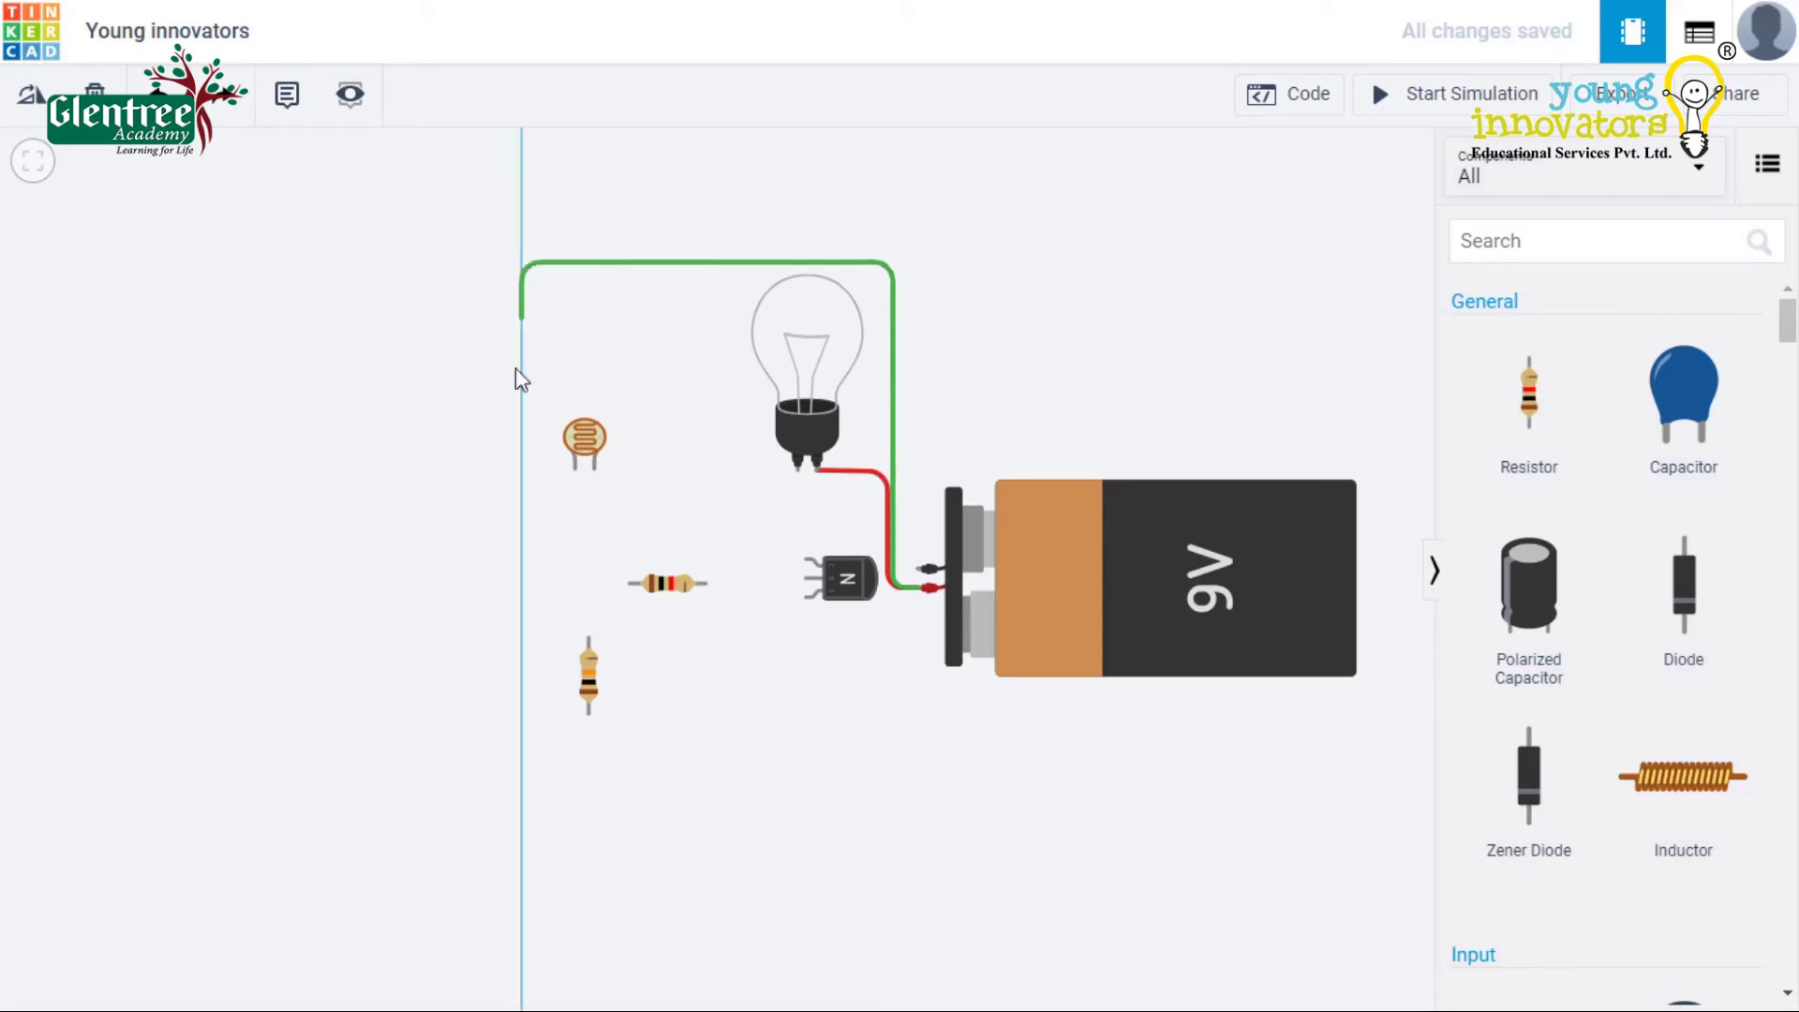
click(522, 473)
click(575, 471)
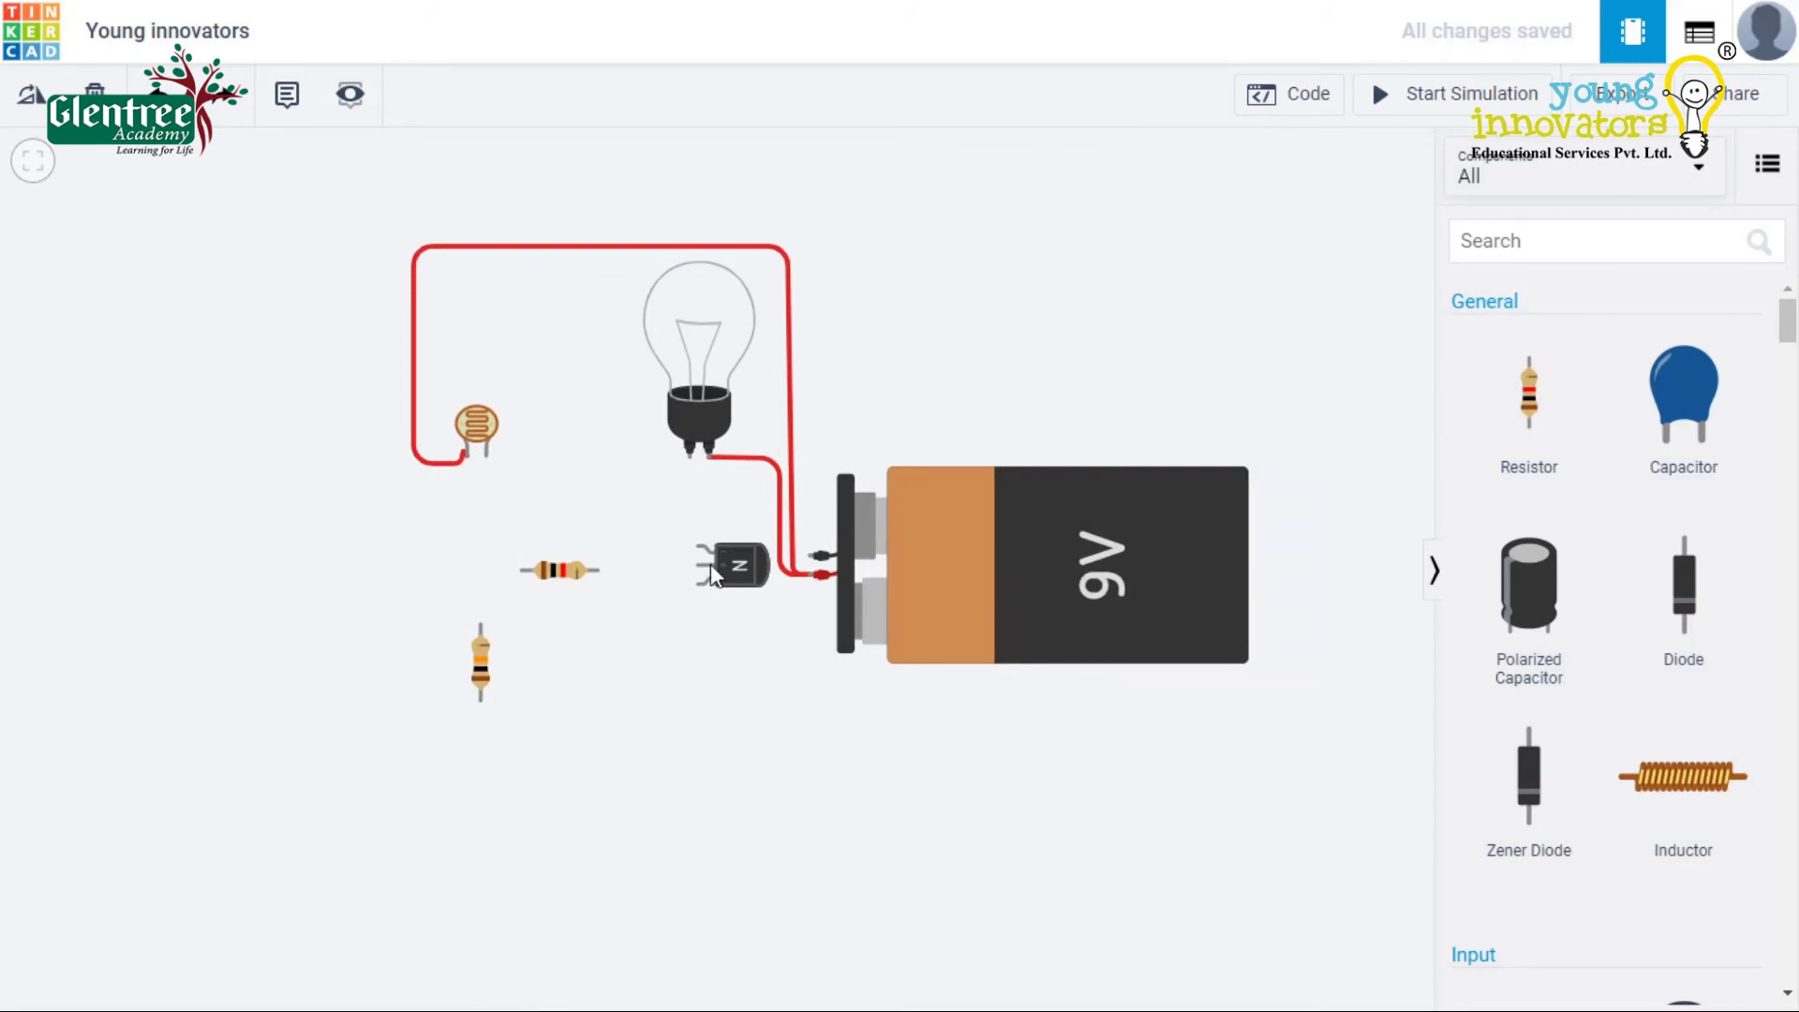
Step: Connect the transistor's leg to the bulb's terminal with a yellow wire
click(701, 549)
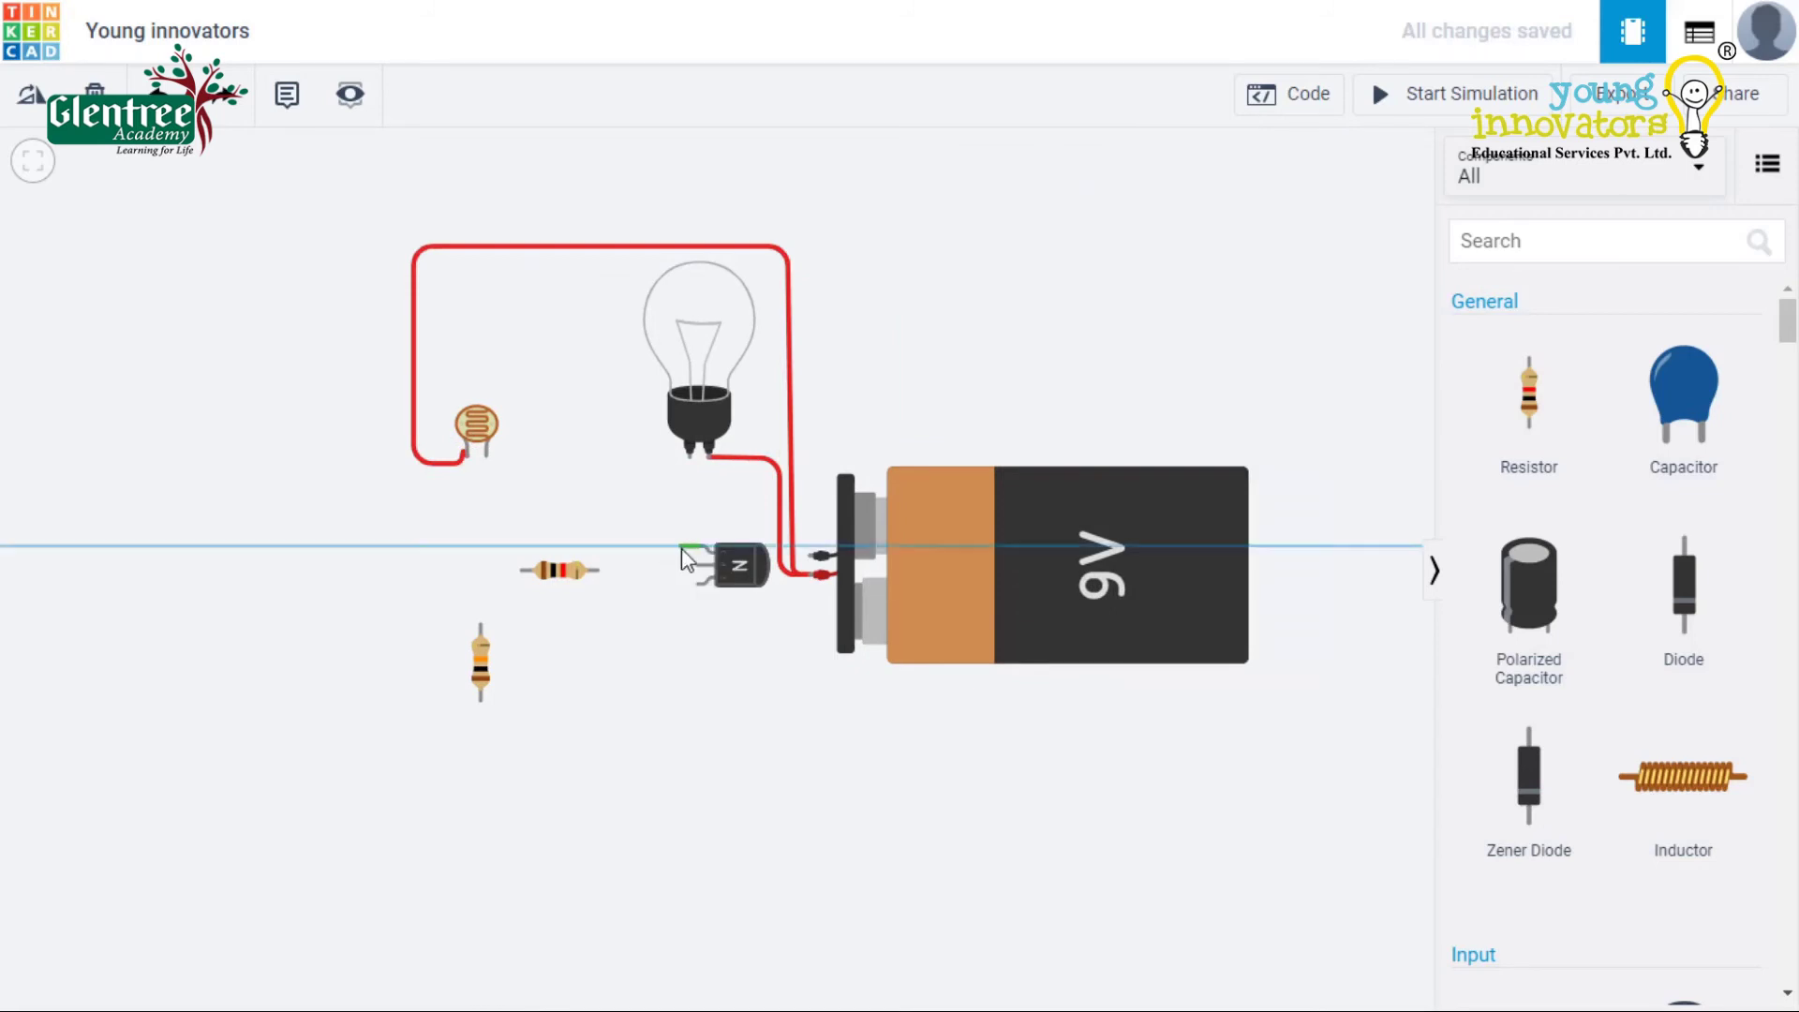
click(690, 457)
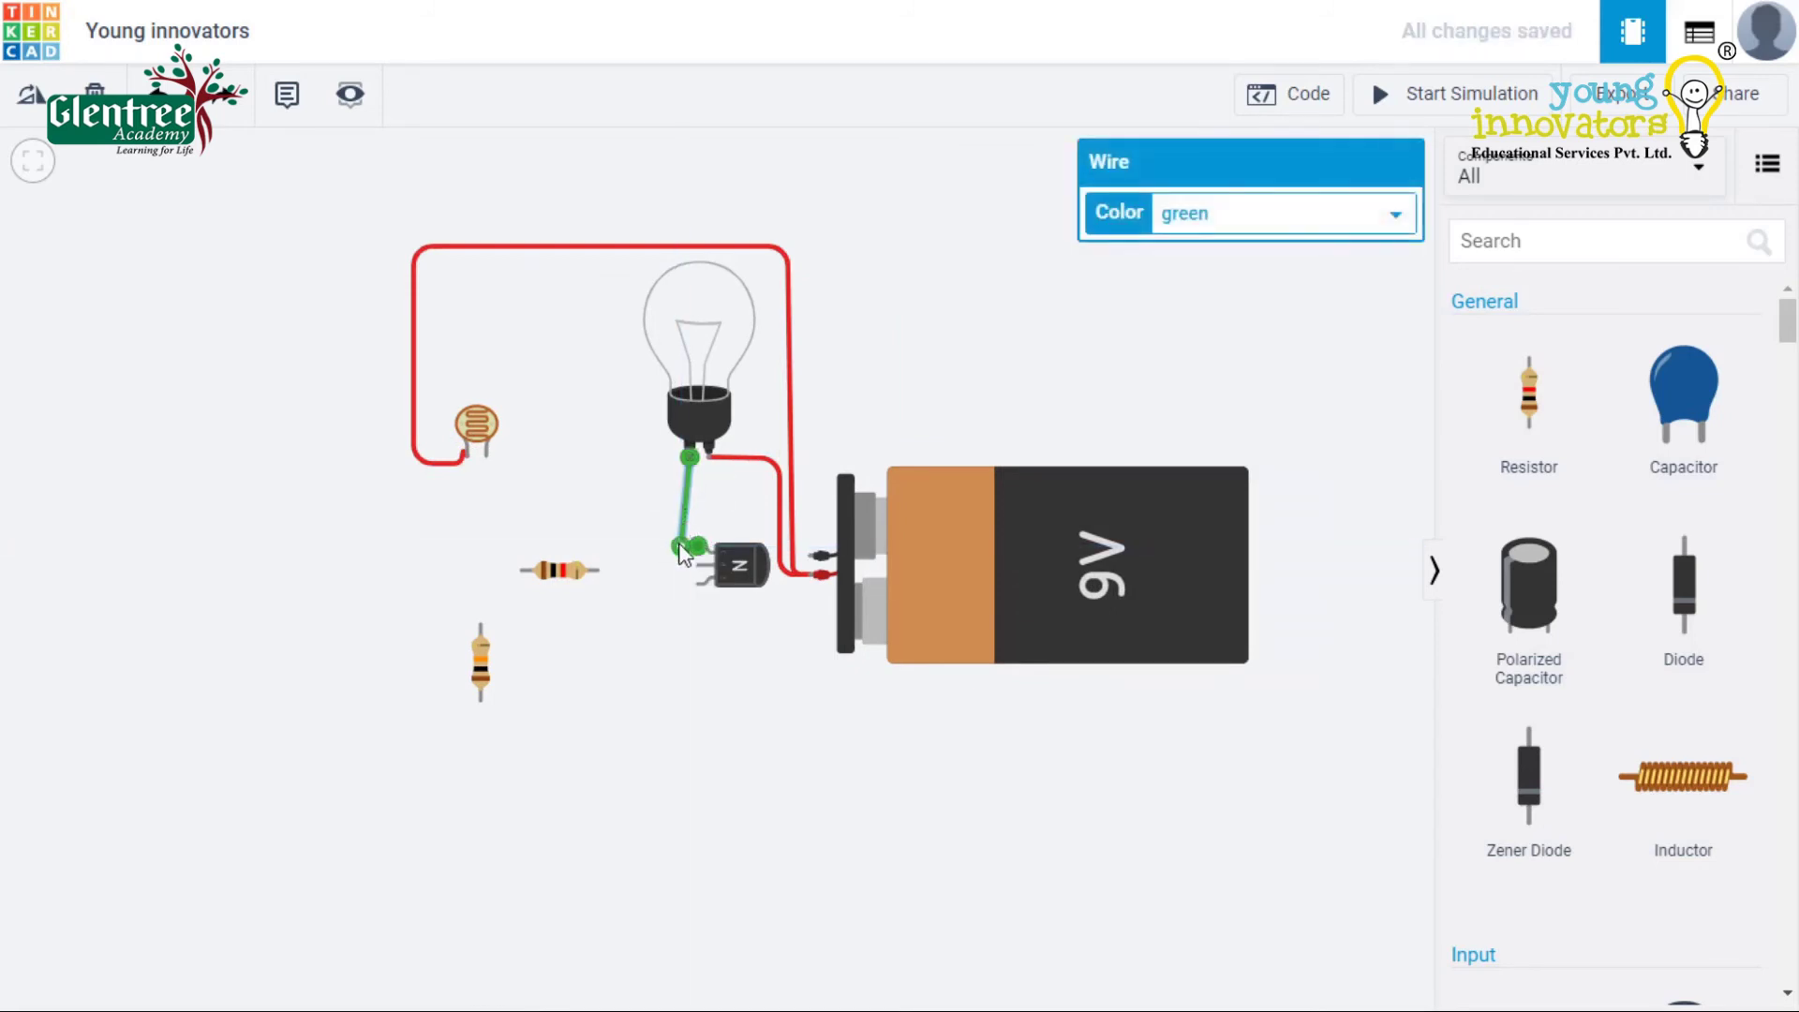
drag(682, 551, 692, 547)
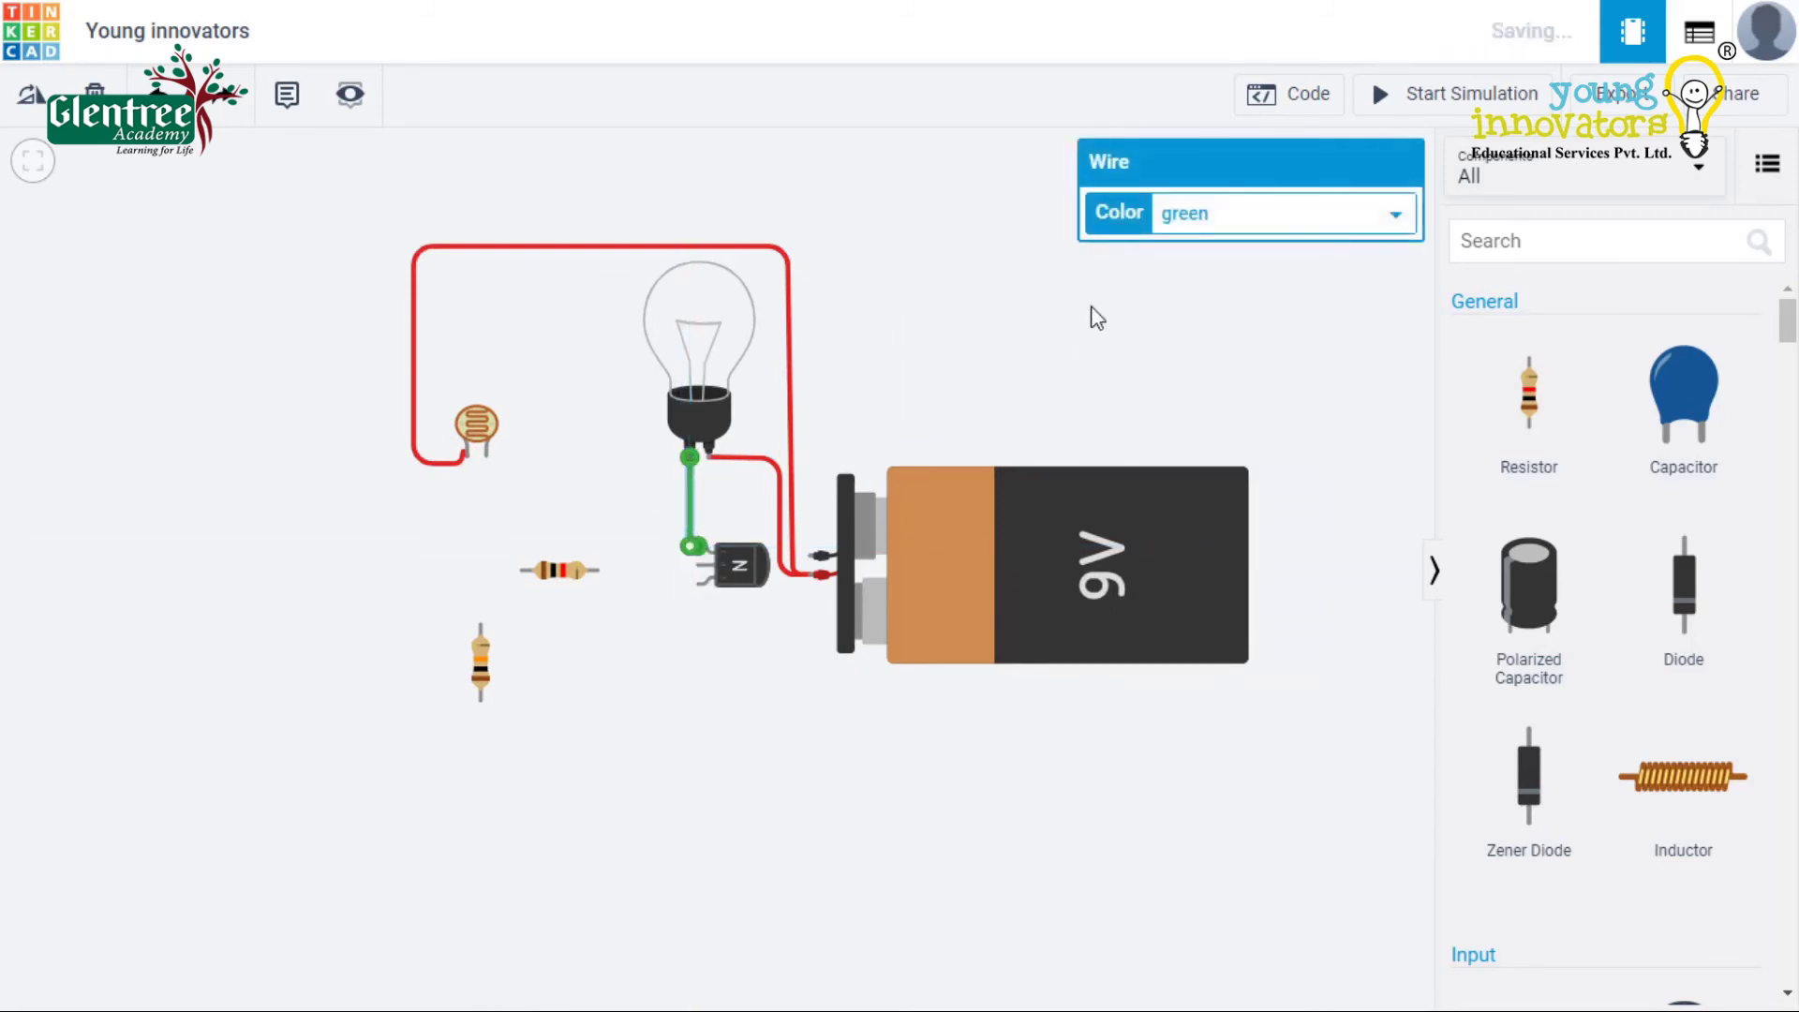
click(1260, 234)
click(1246, 321)
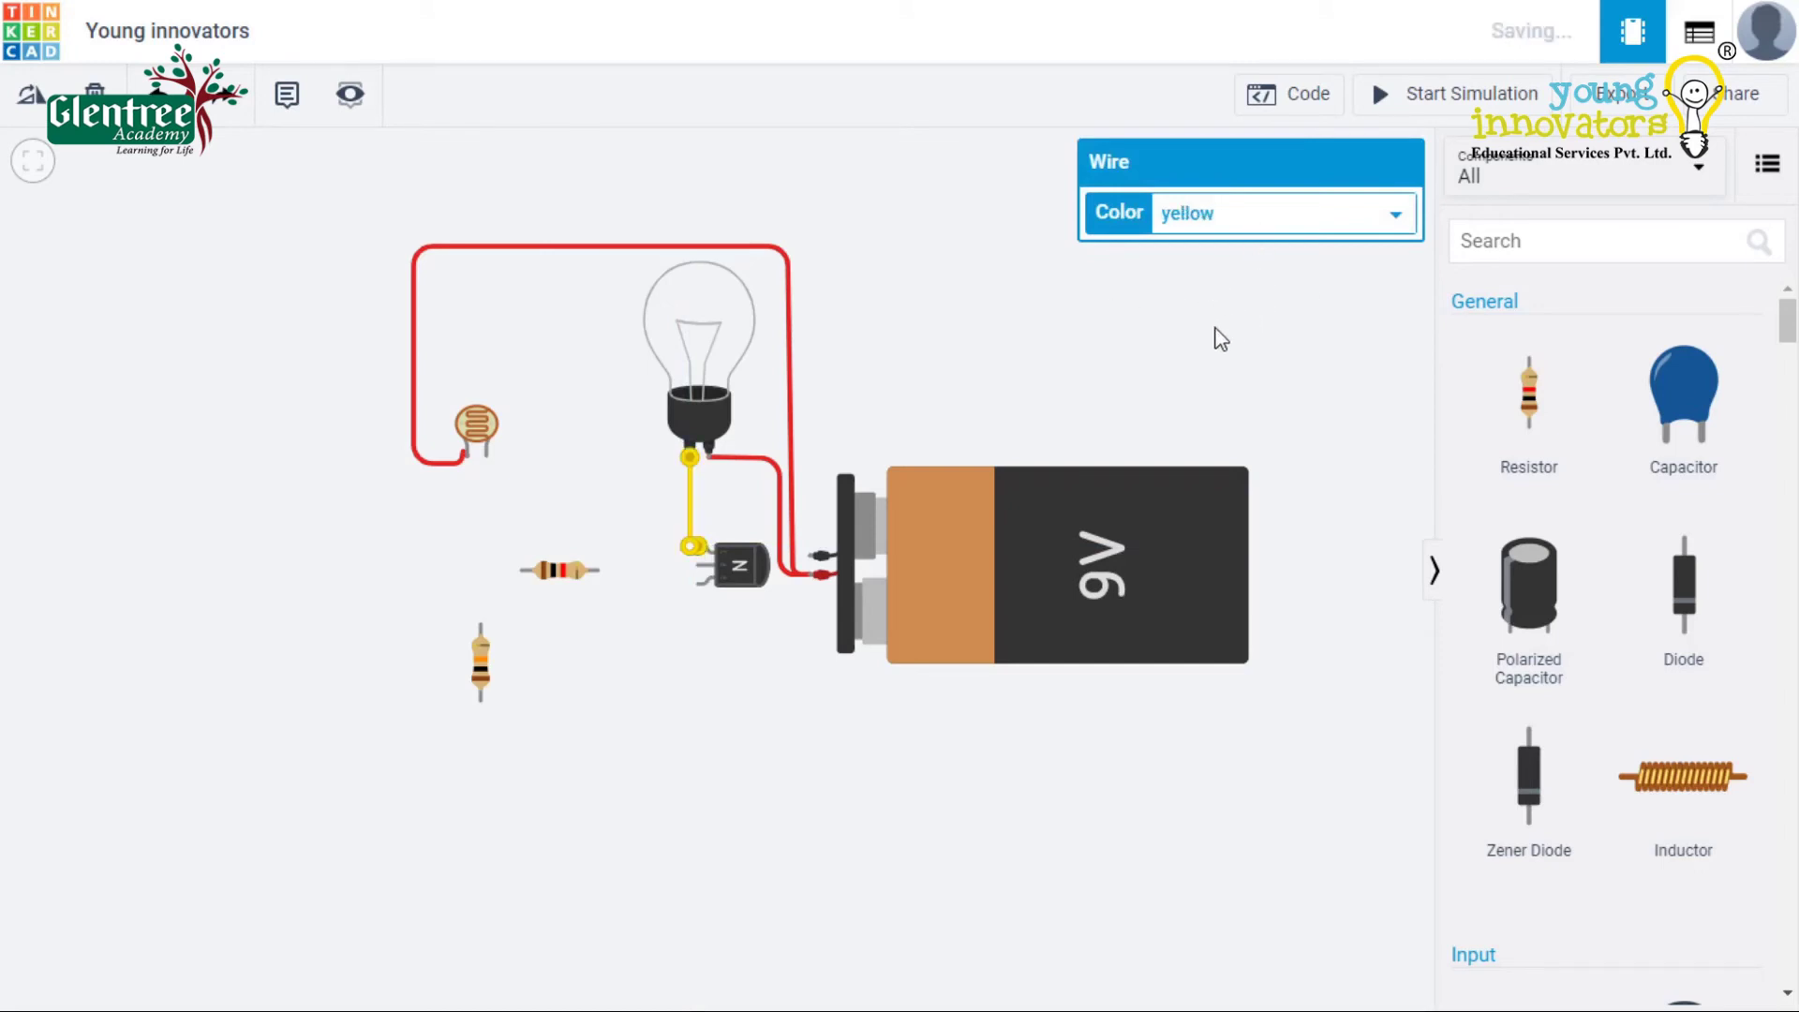
click(1220, 339)
Step: Wire the photoresistor to the resistor in green, and the resistor to the transistor base in turquoise
click(486, 459)
click(521, 570)
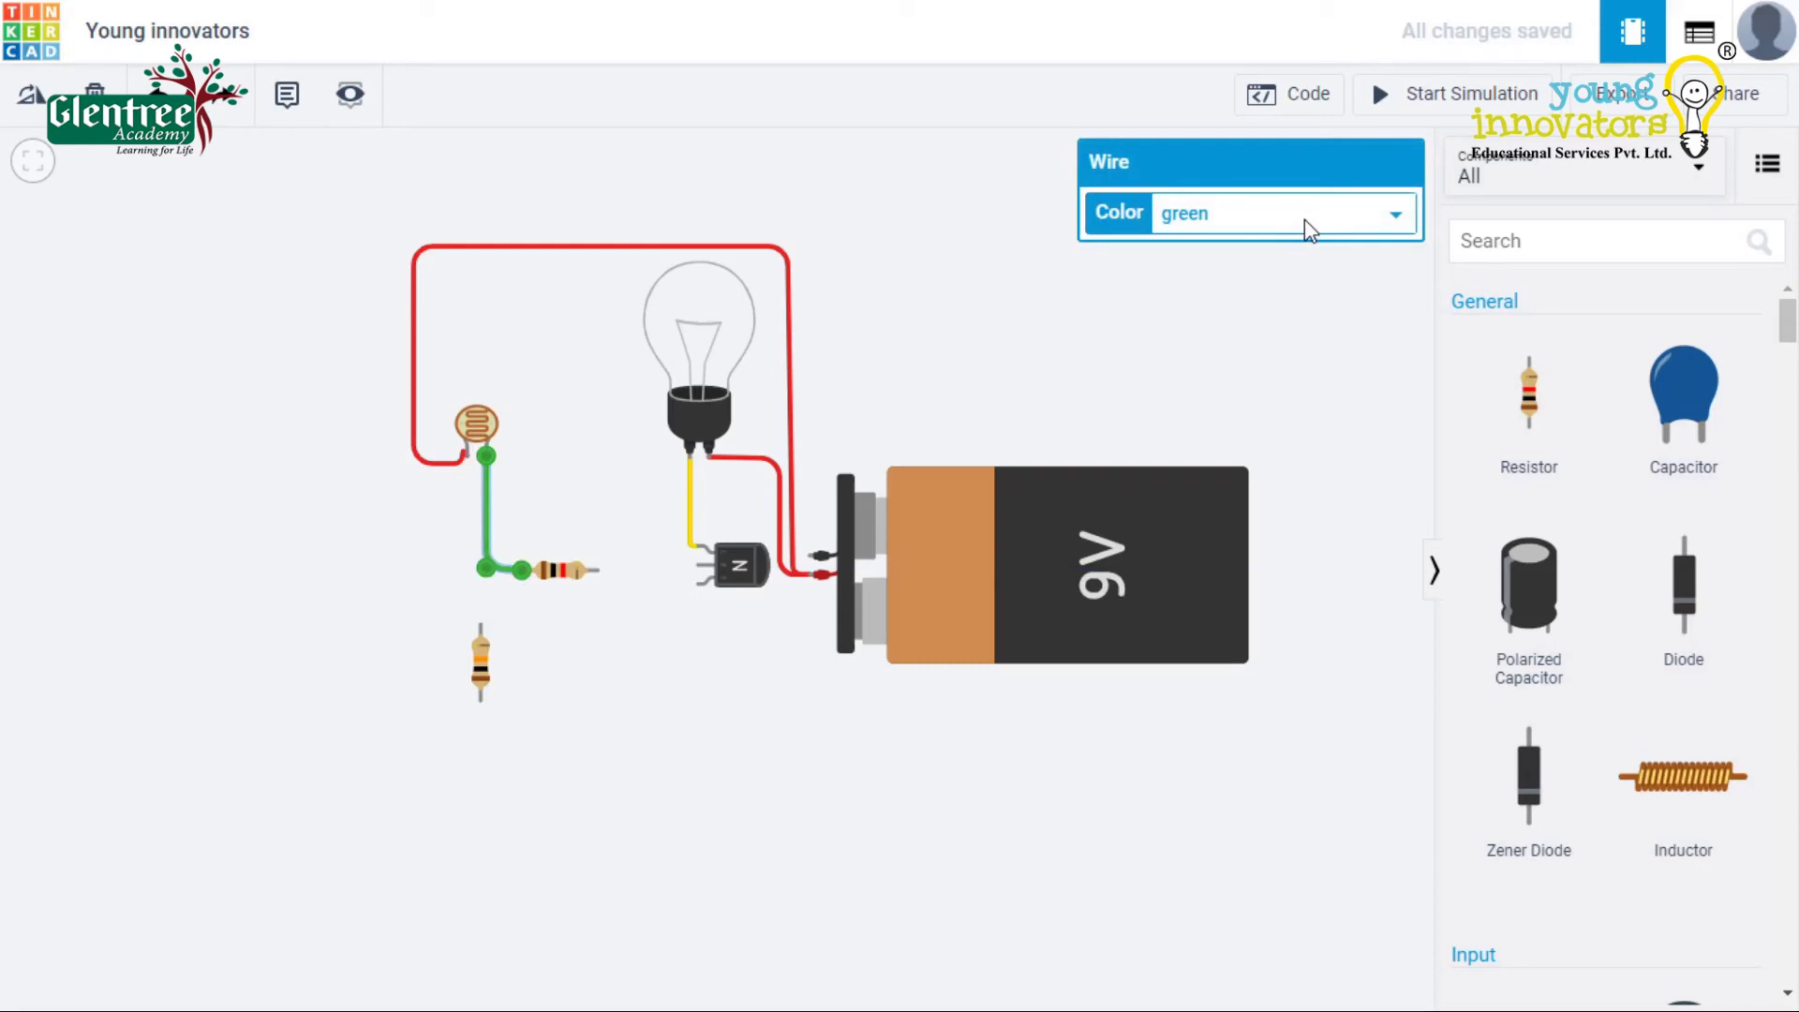
click(1329, 334)
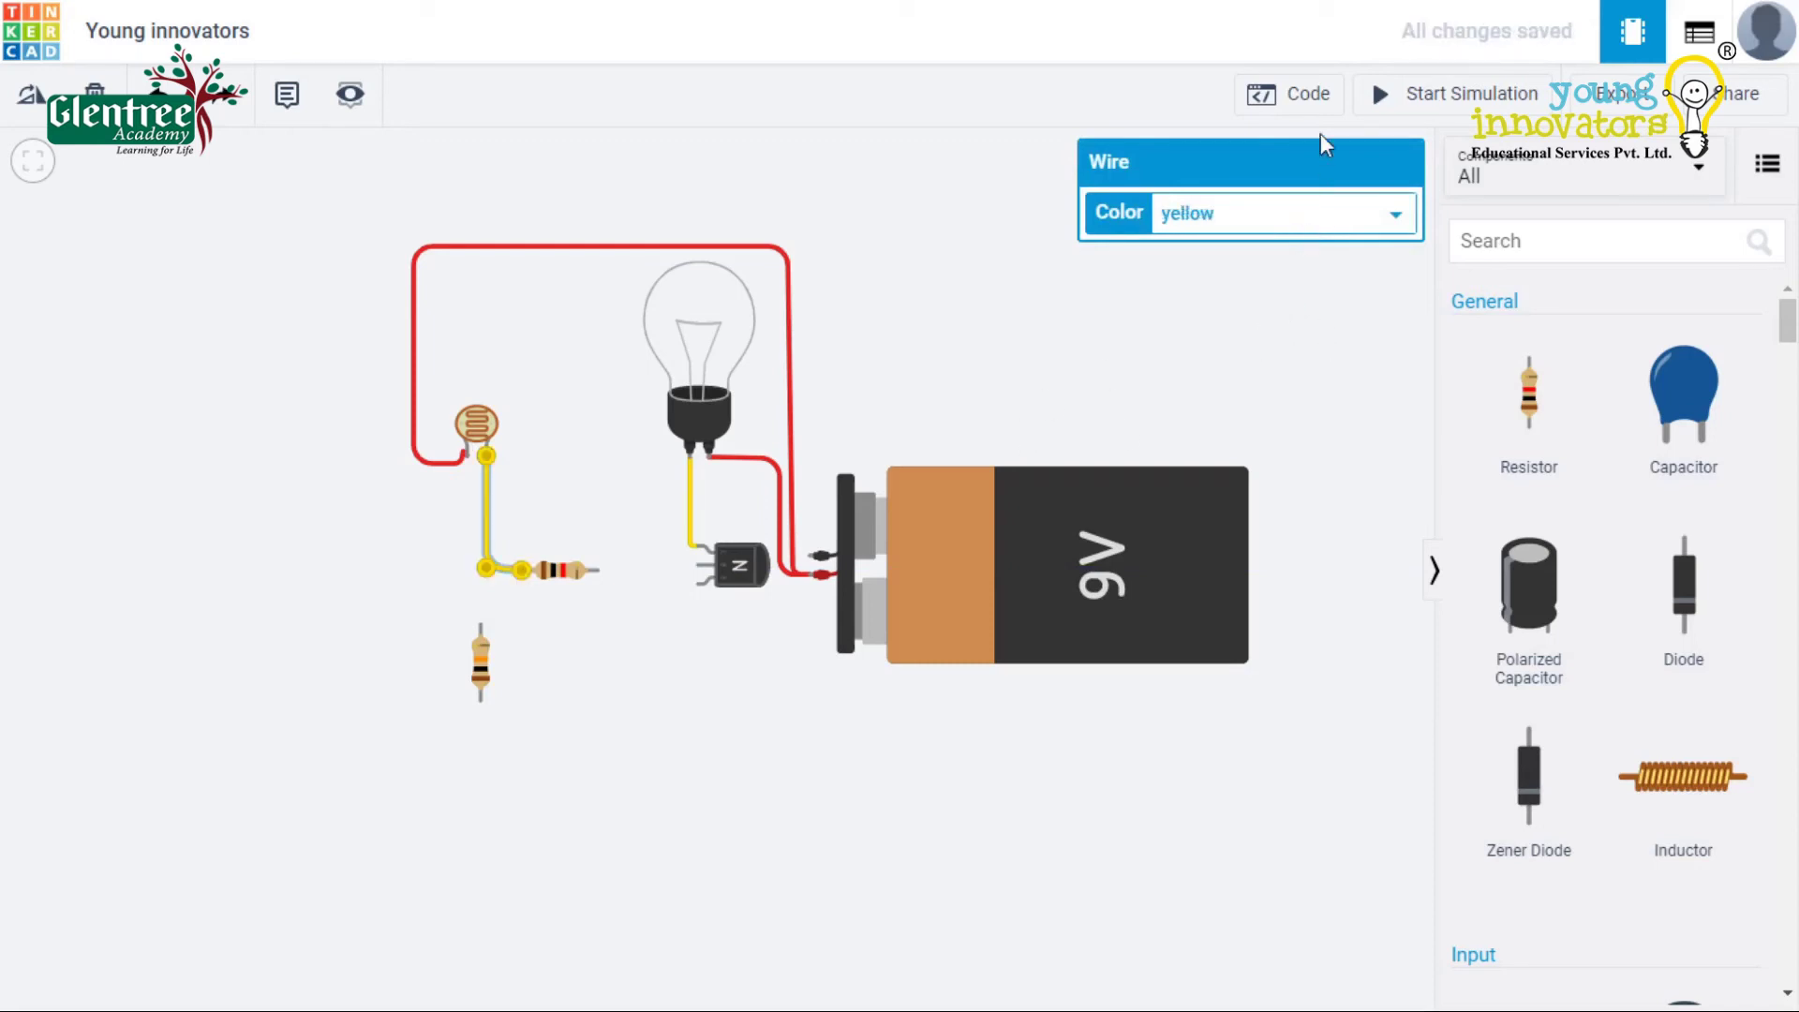
click(1298, 225)
click(1267, 349)
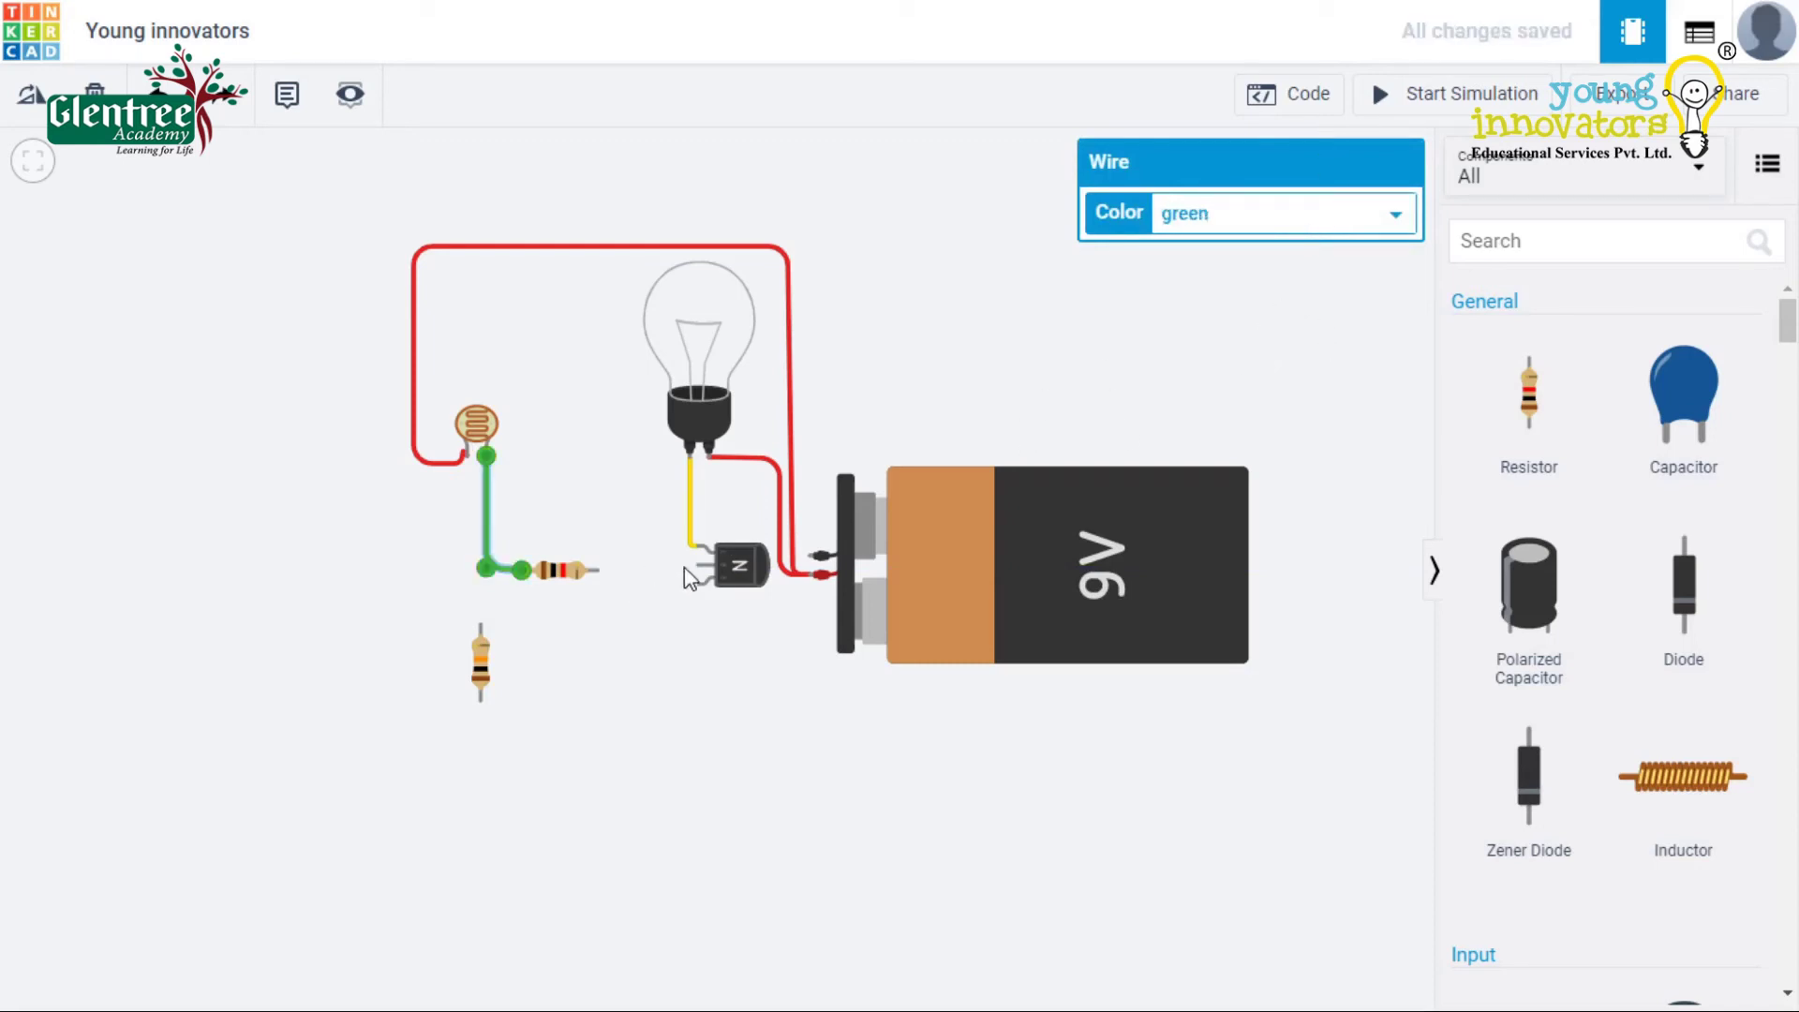
click(698, 565)
click(597, 570)
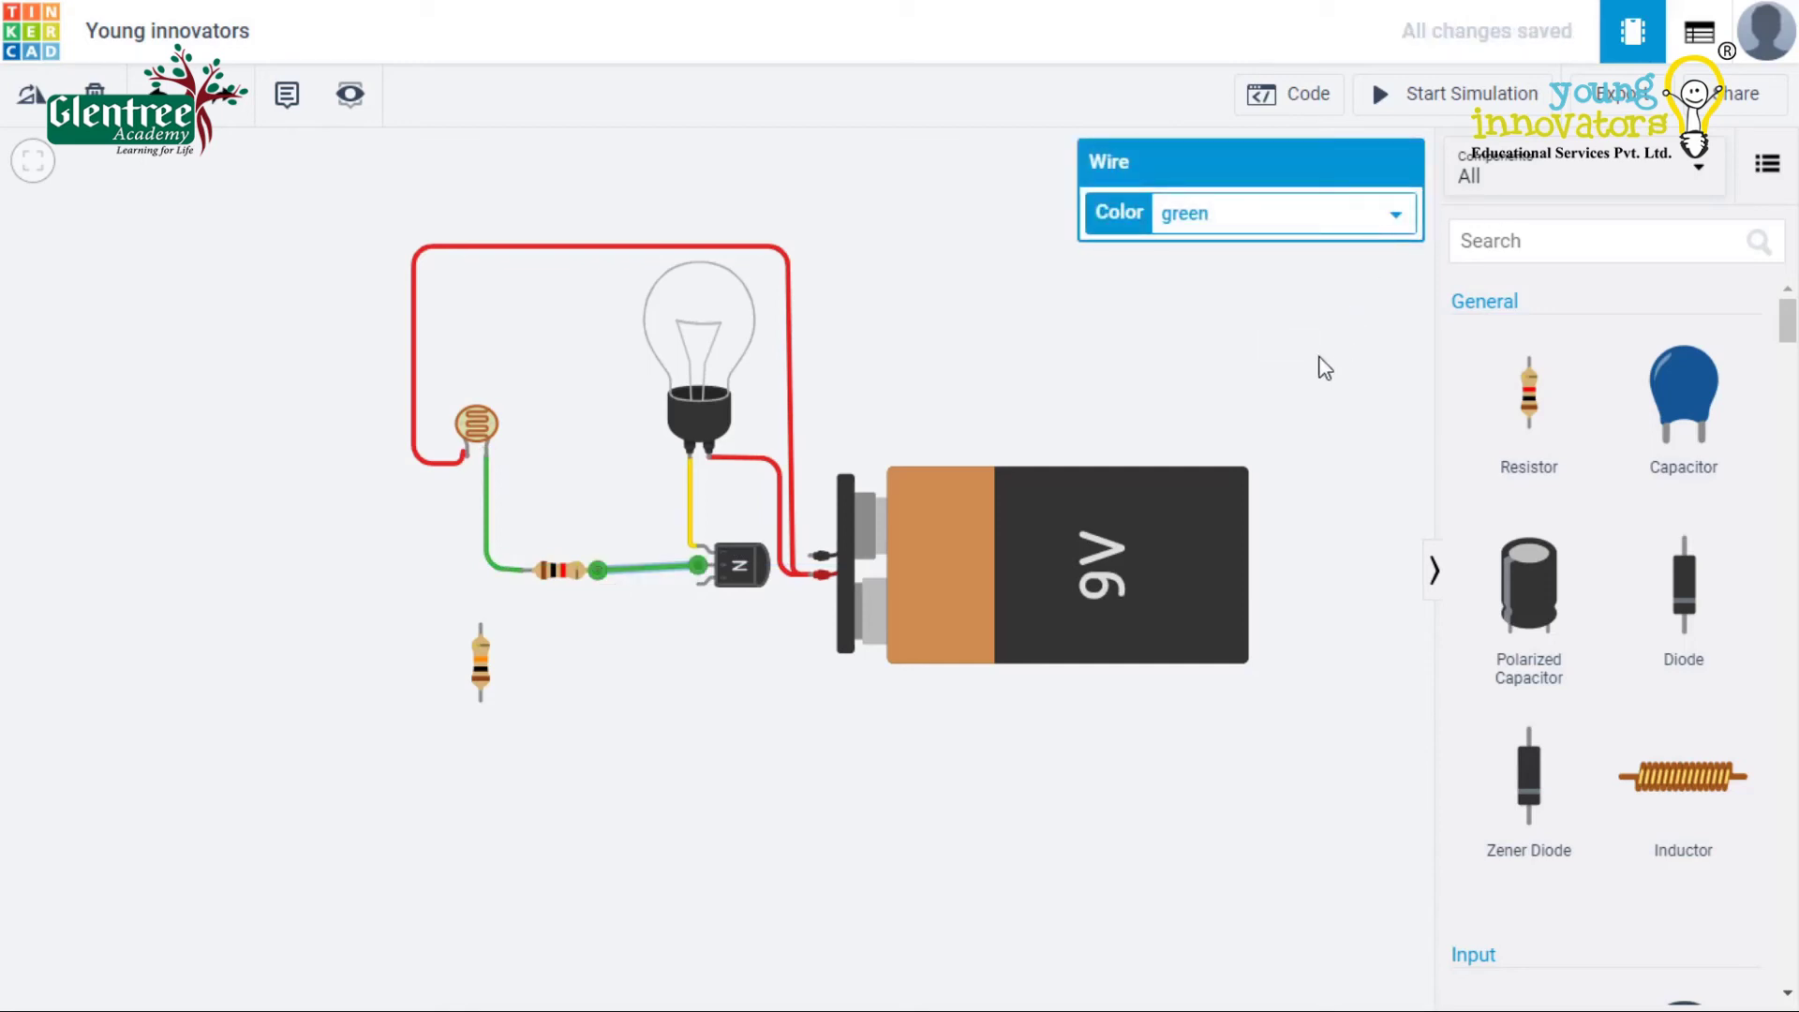
key(Down)
Step: Connect the resistor's left terminal to the lower resistor's top with a blue wire
click(1310, 375)
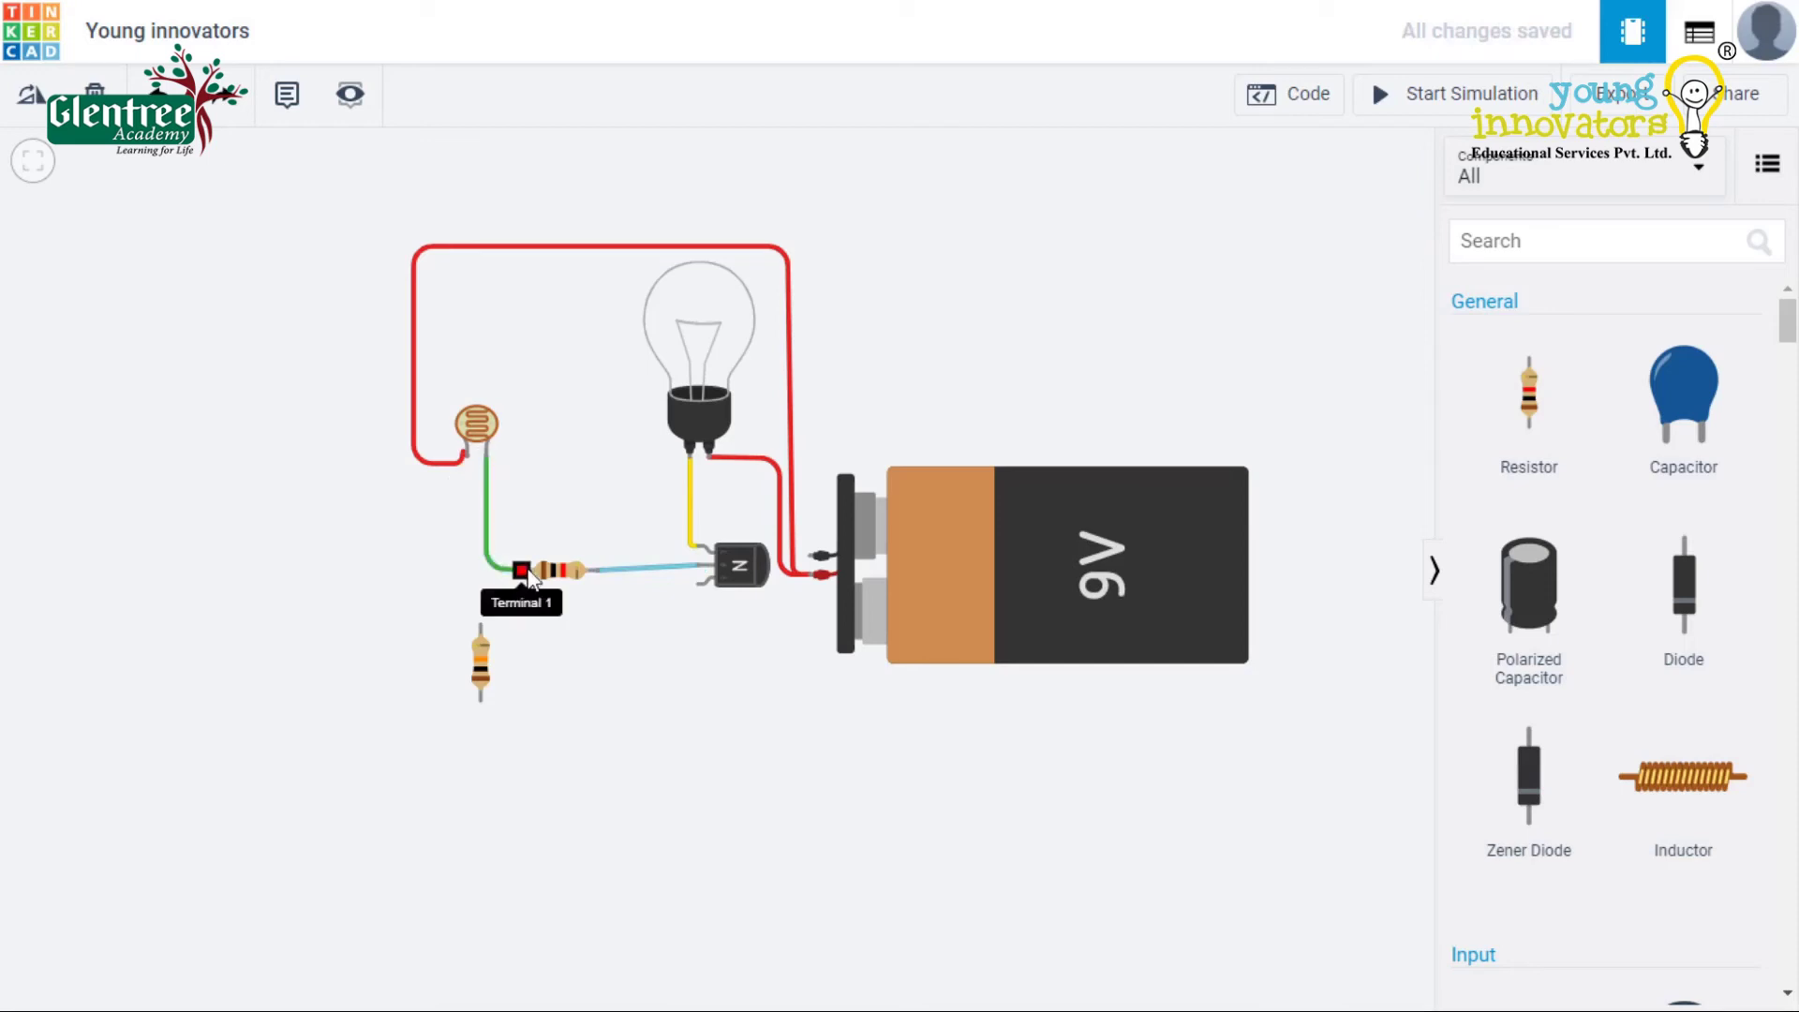
click(532, 571)
click(481, 625)
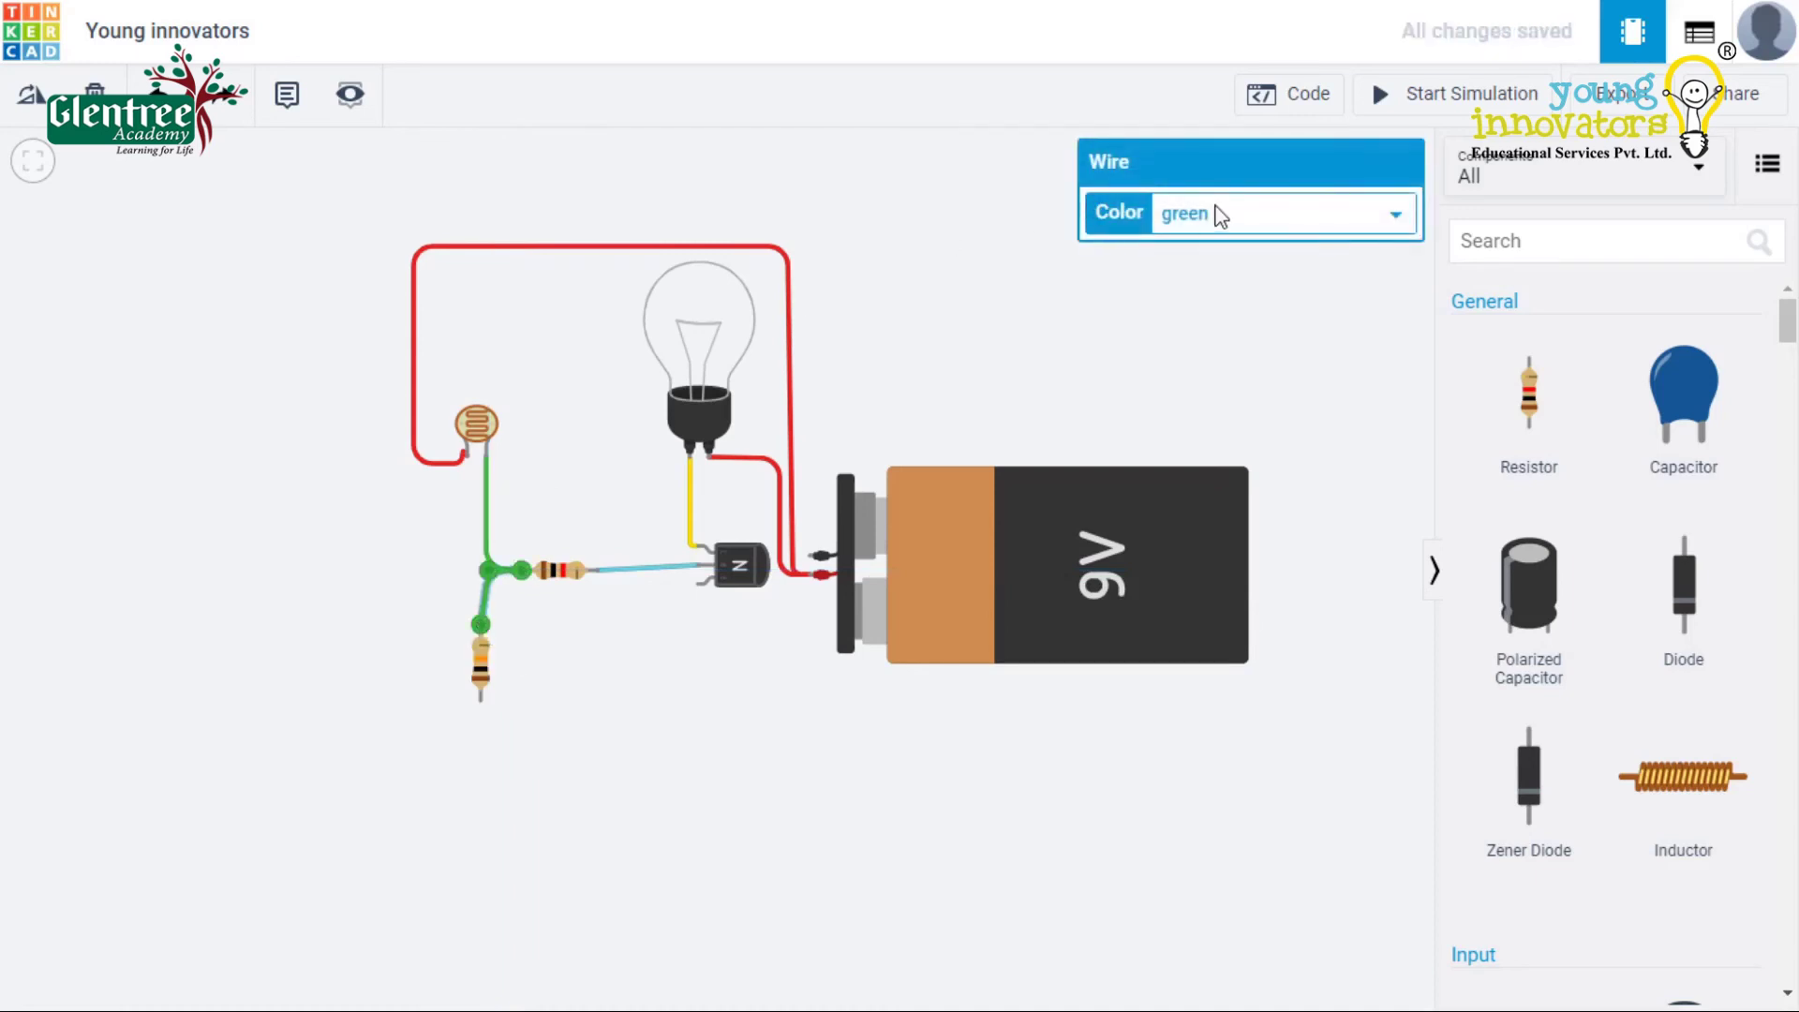
click(1221, 214)
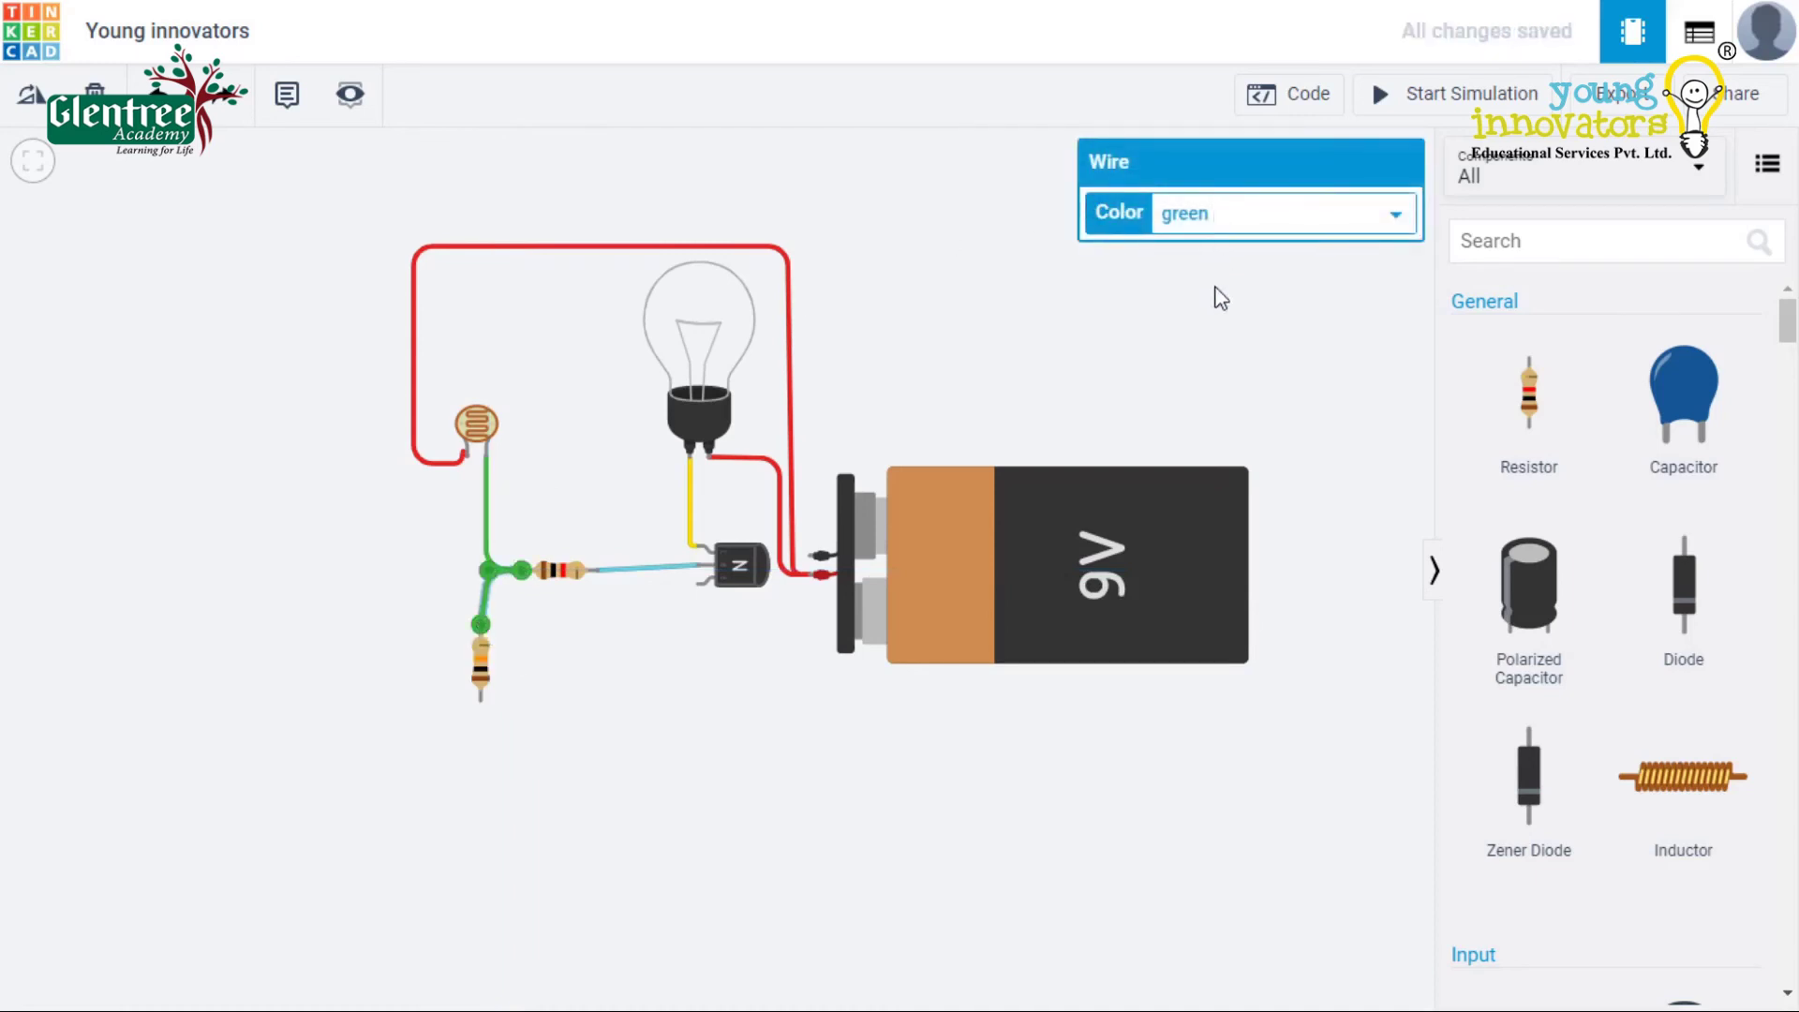
click(1210, 391)
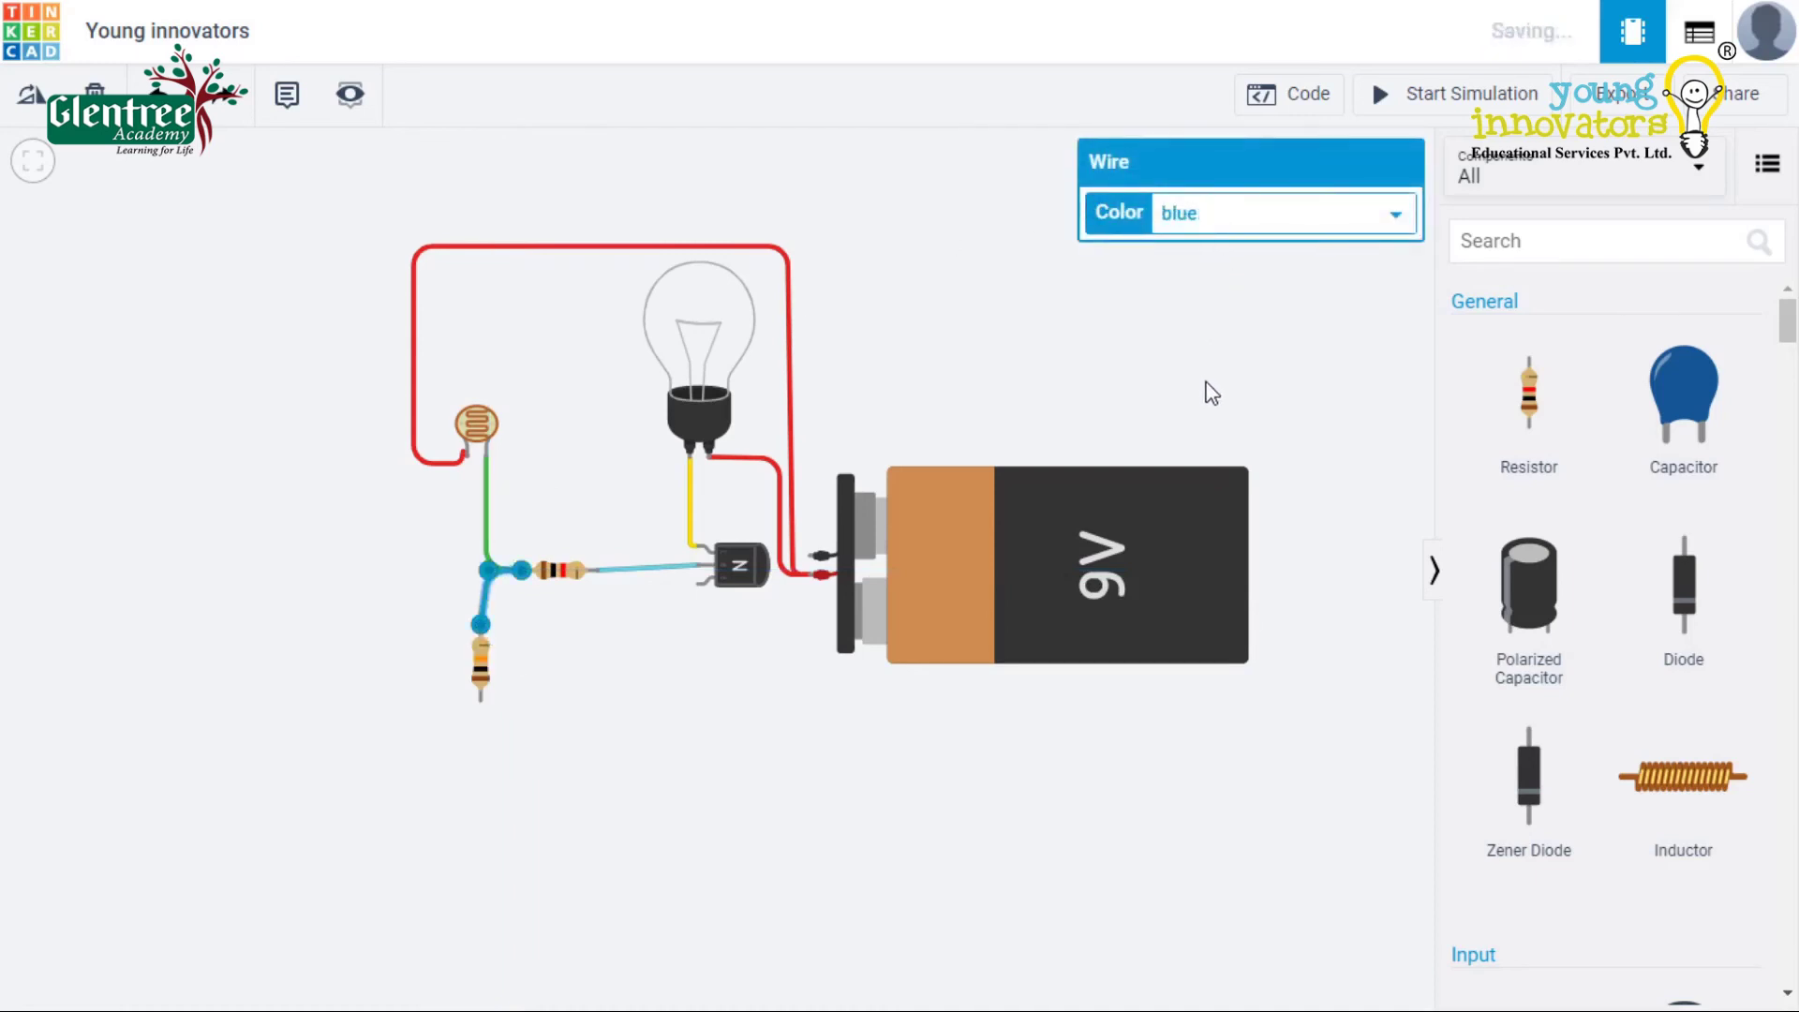
Step: Run a purple wire from the lower resistor to the transistor's lower pin
click(480, 699)
click(692, 701)
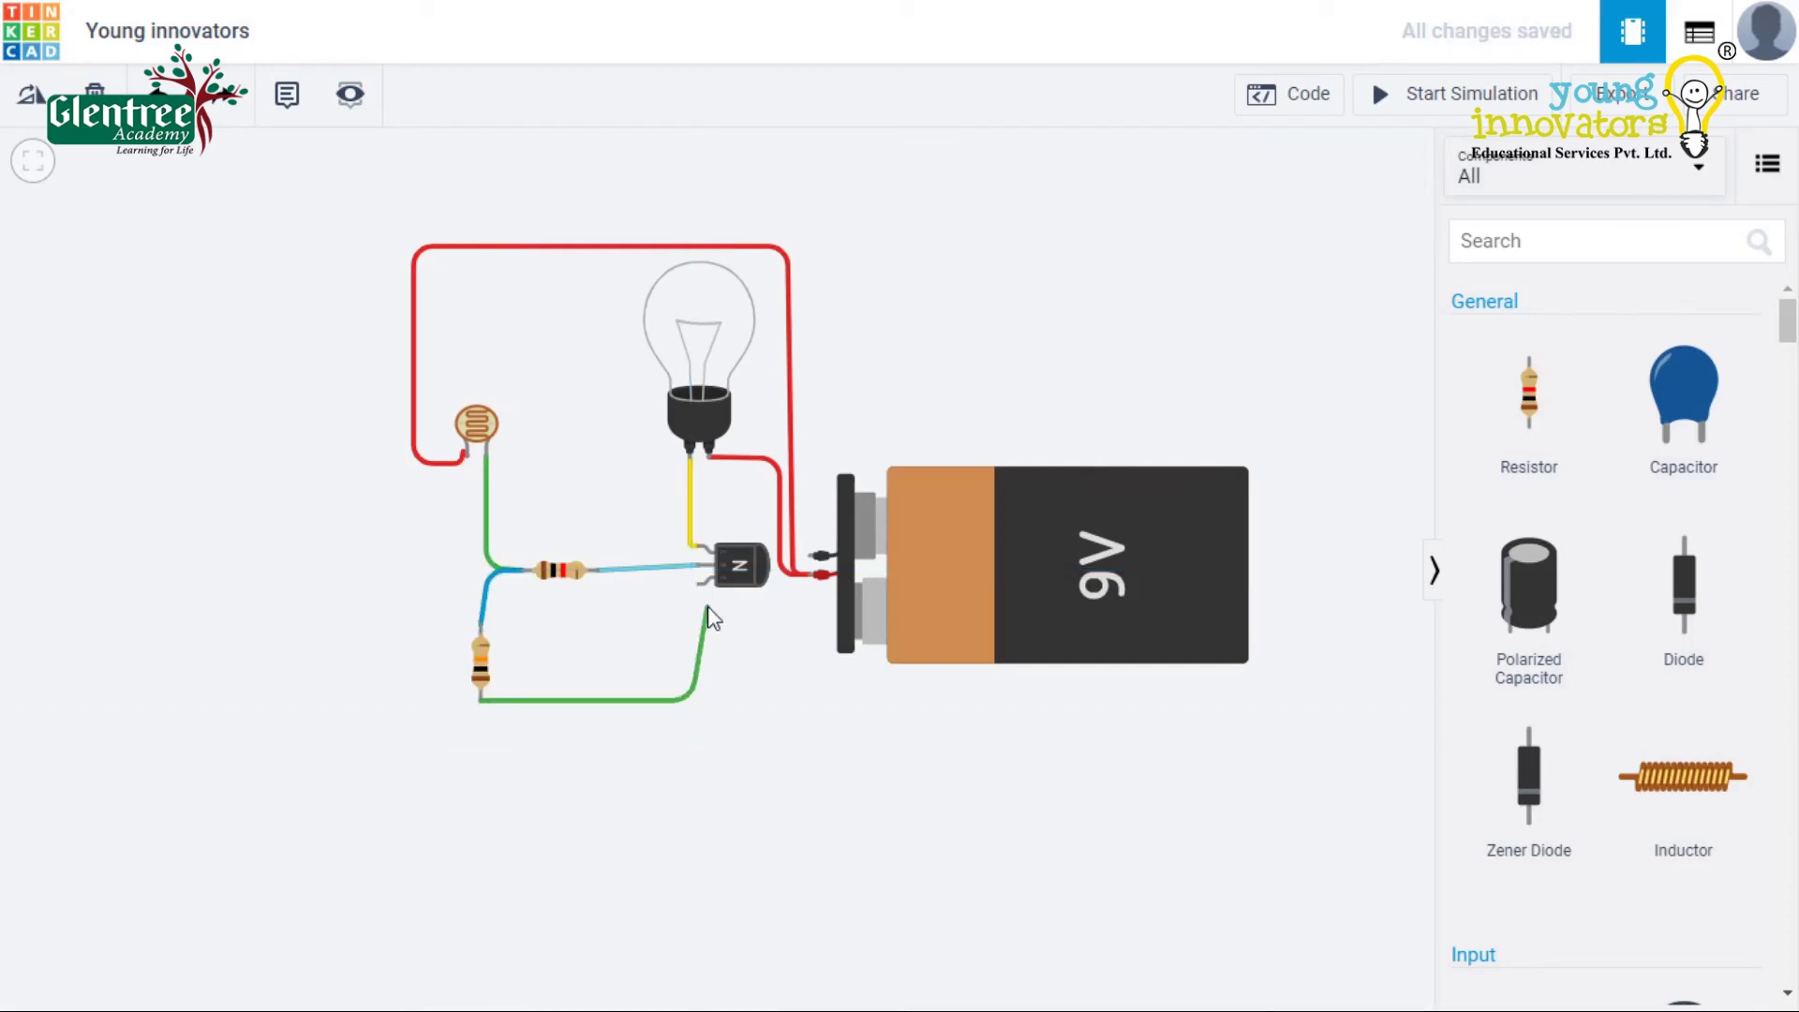
click(699, 584)
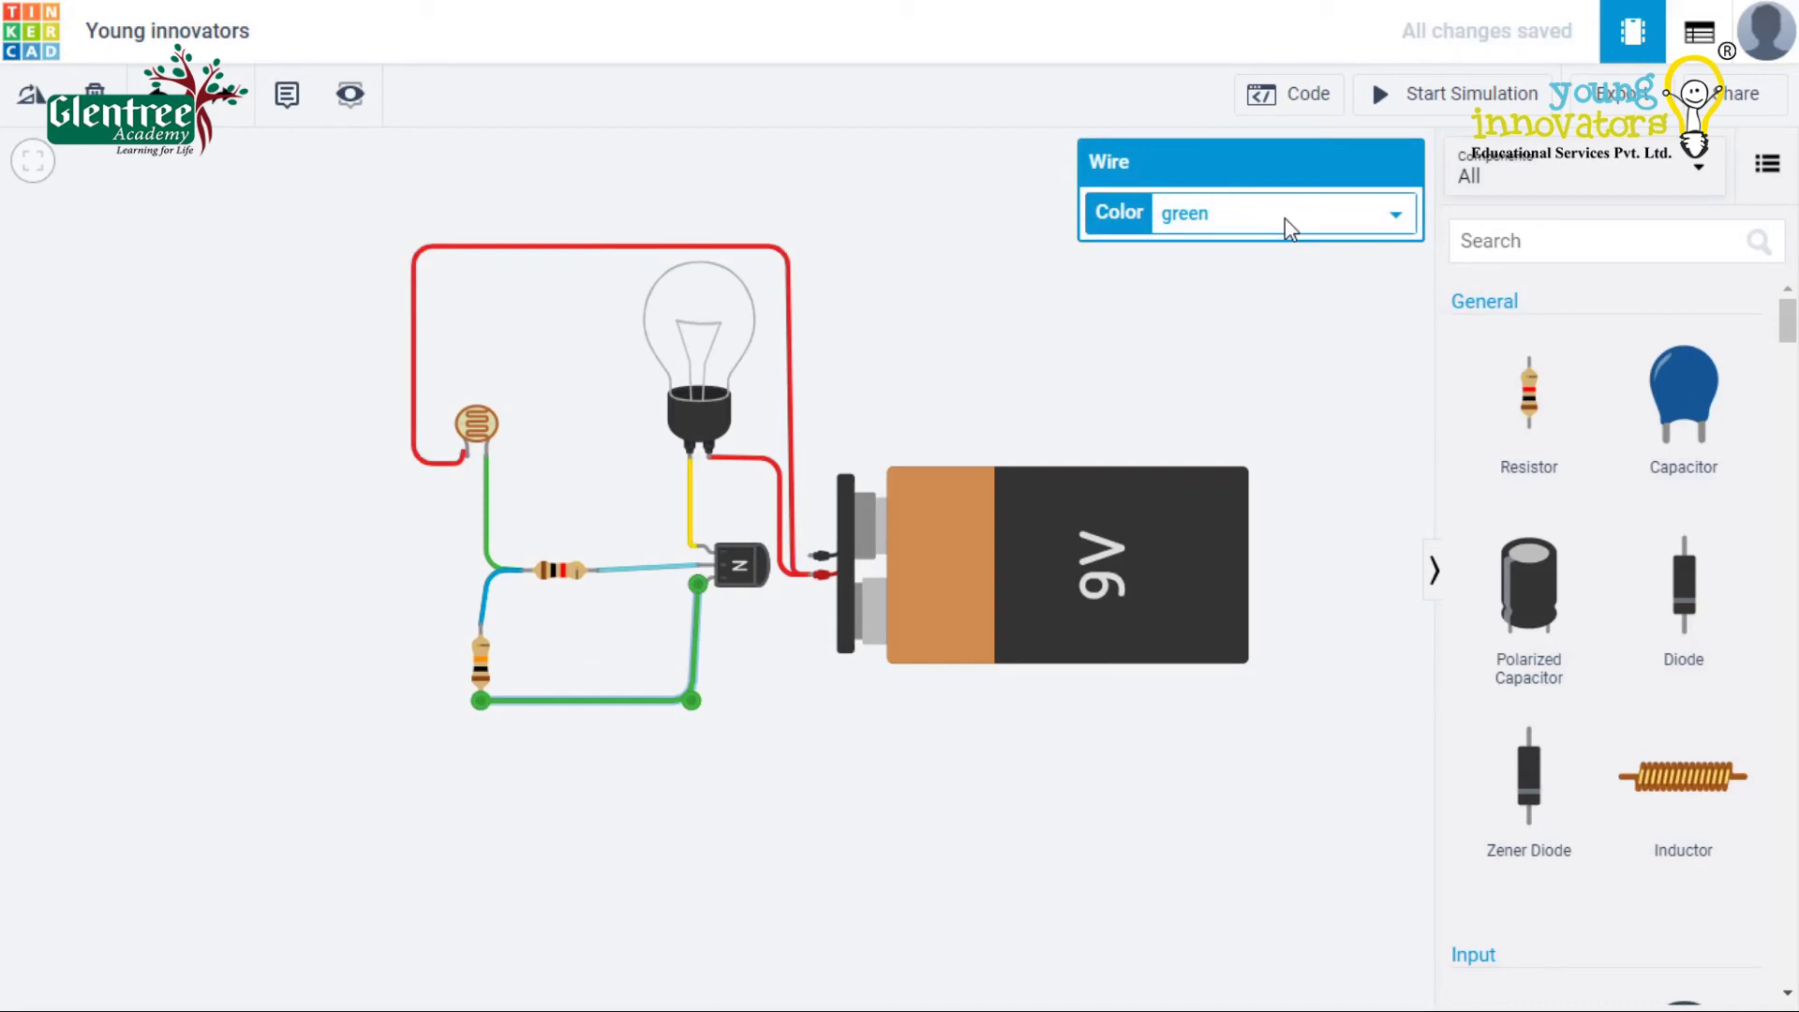
click(1250, 427)
drag(698, 705, 700, 701)
click(740, 707)
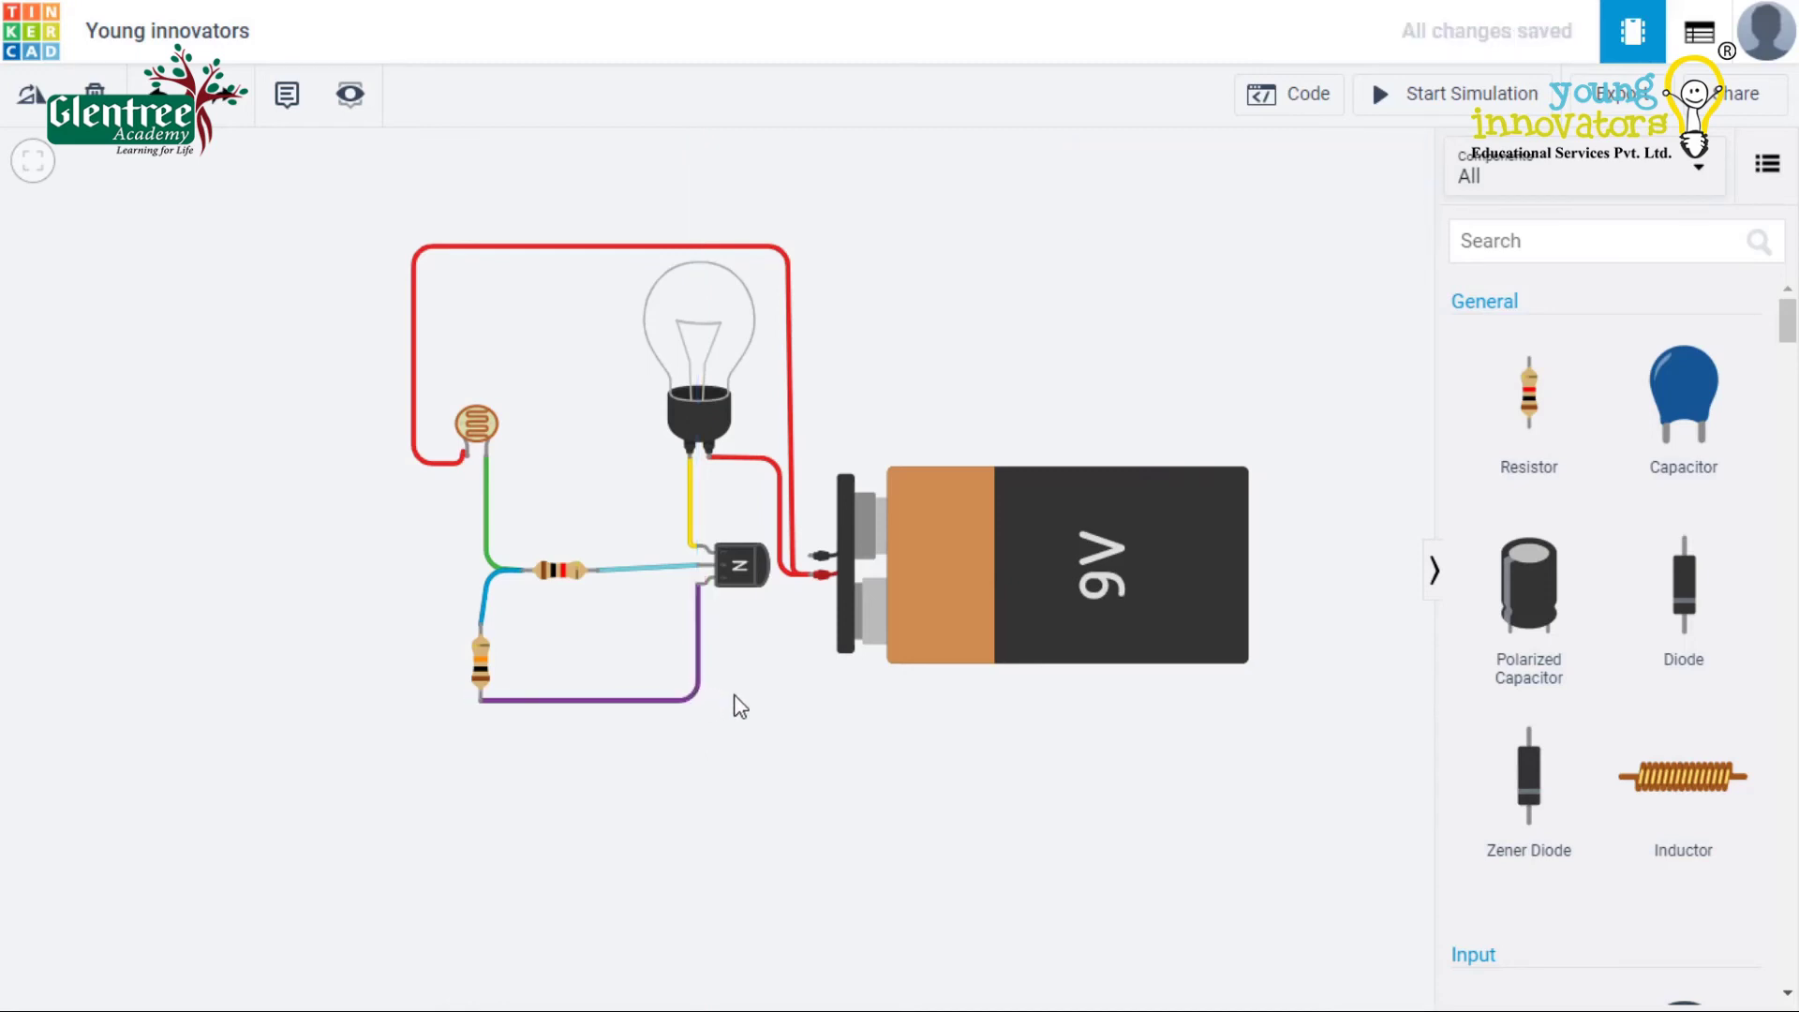
Step: Run a black wire from the lower resistor to the battery's negative terminal
click(481, 701)
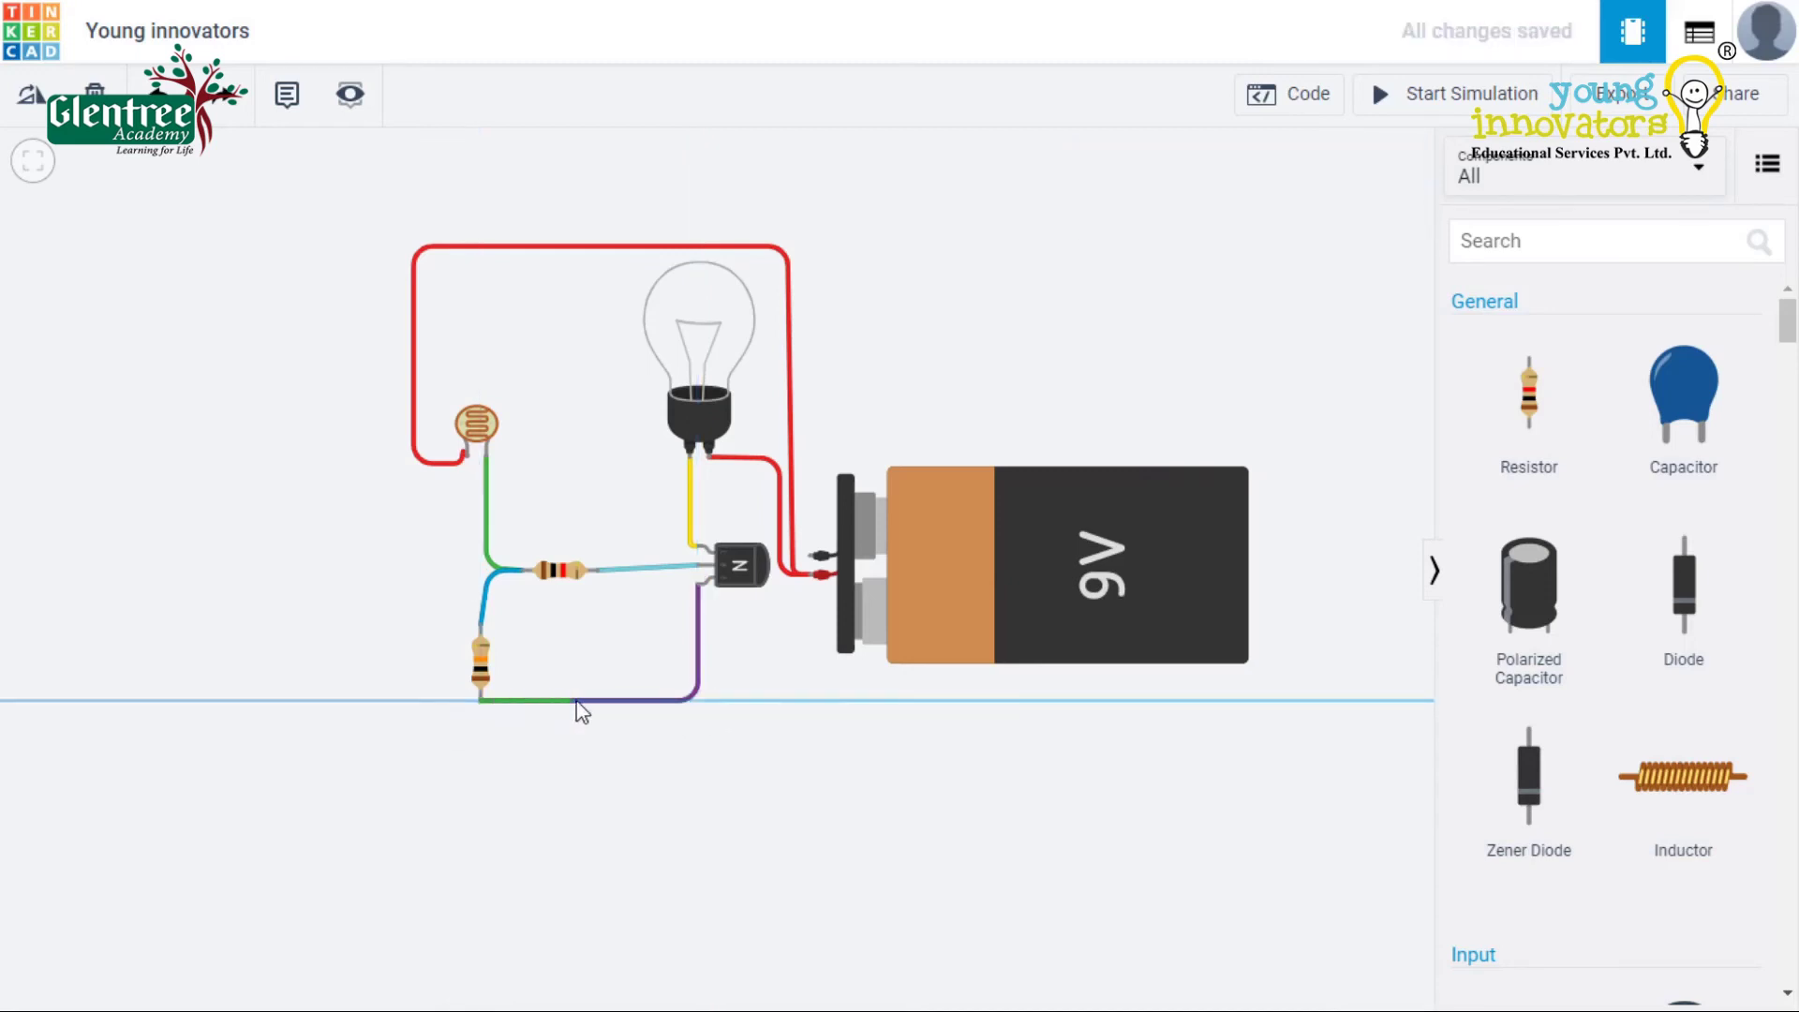
click(814, 701)
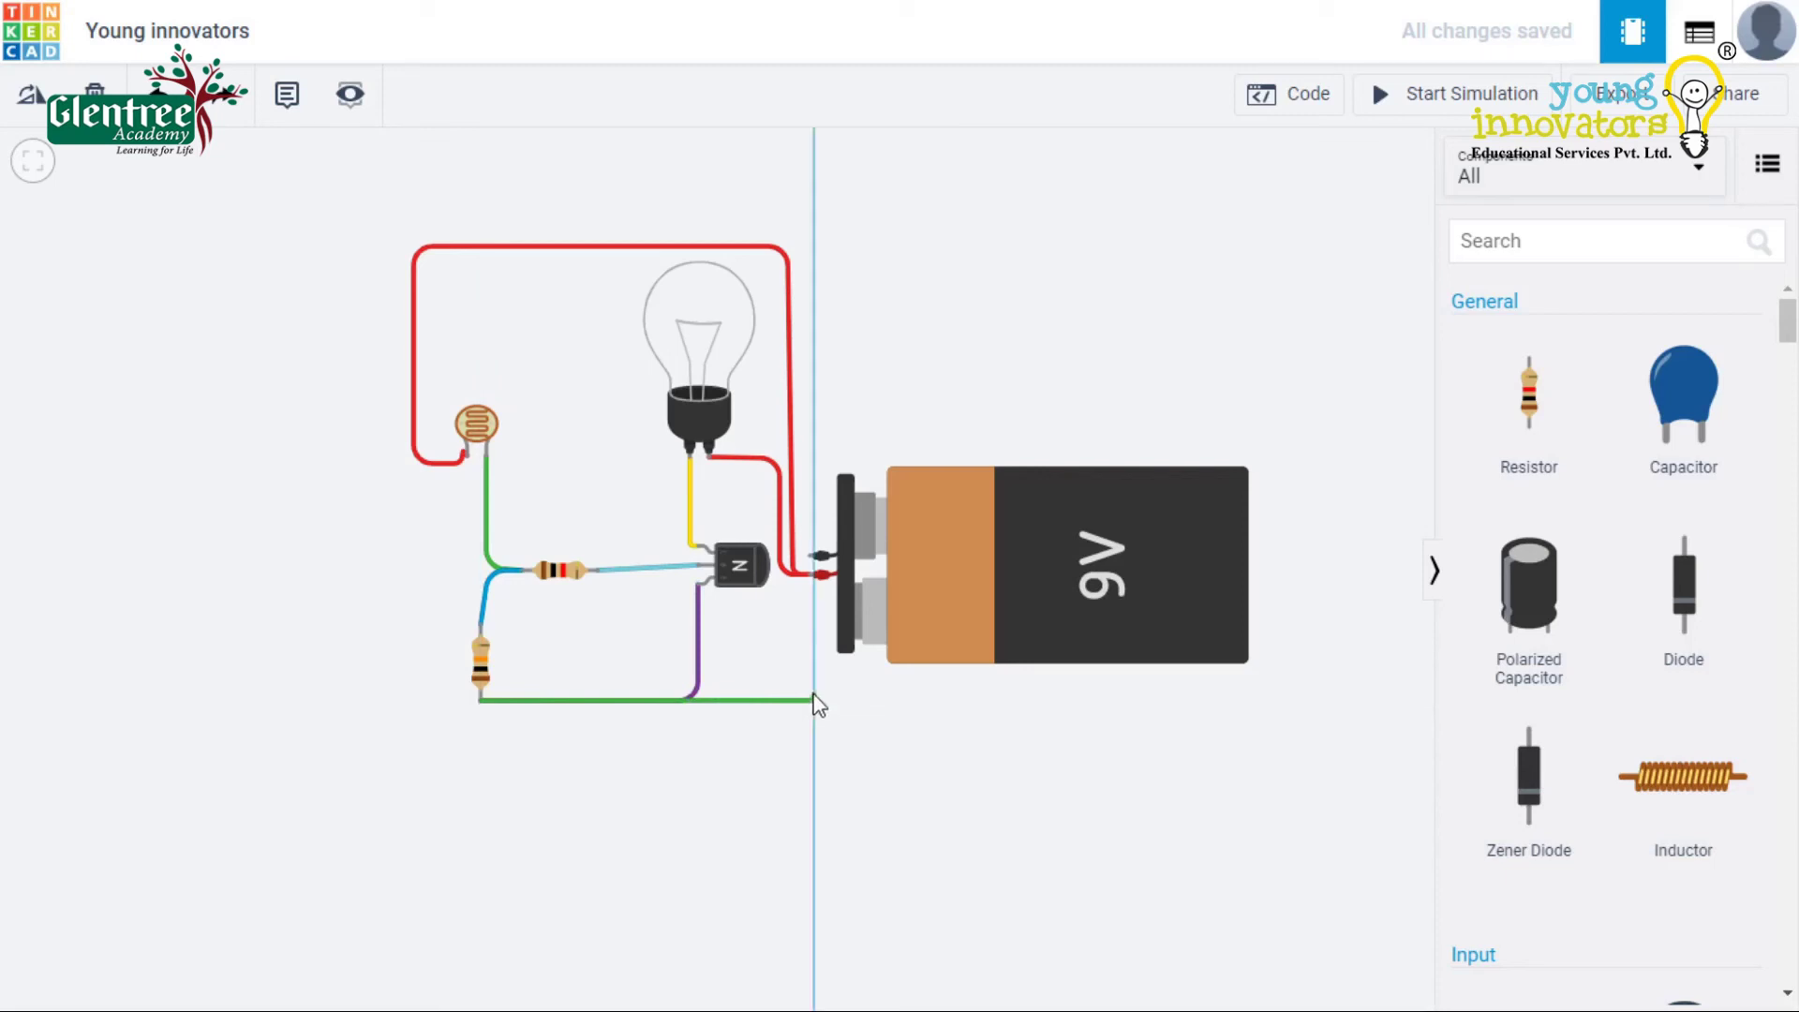
click(810, 558)
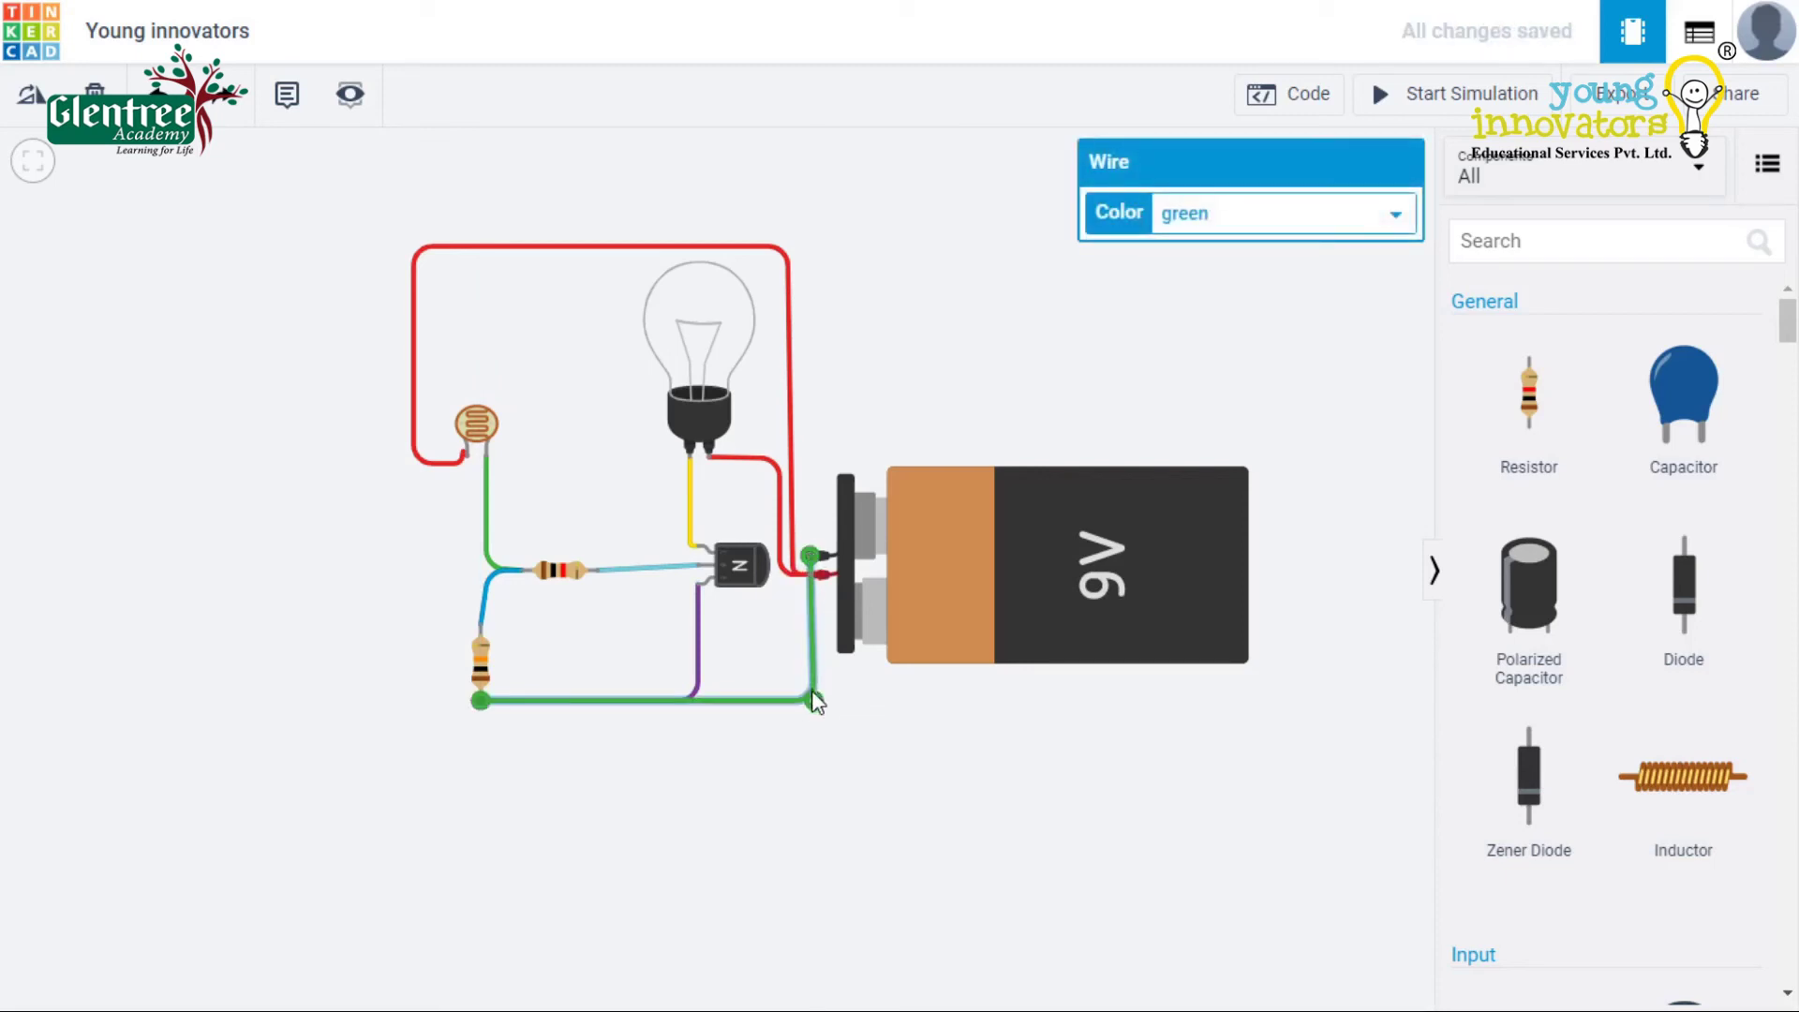
drag(813, 700, 809, 701)
click(1316, 214)
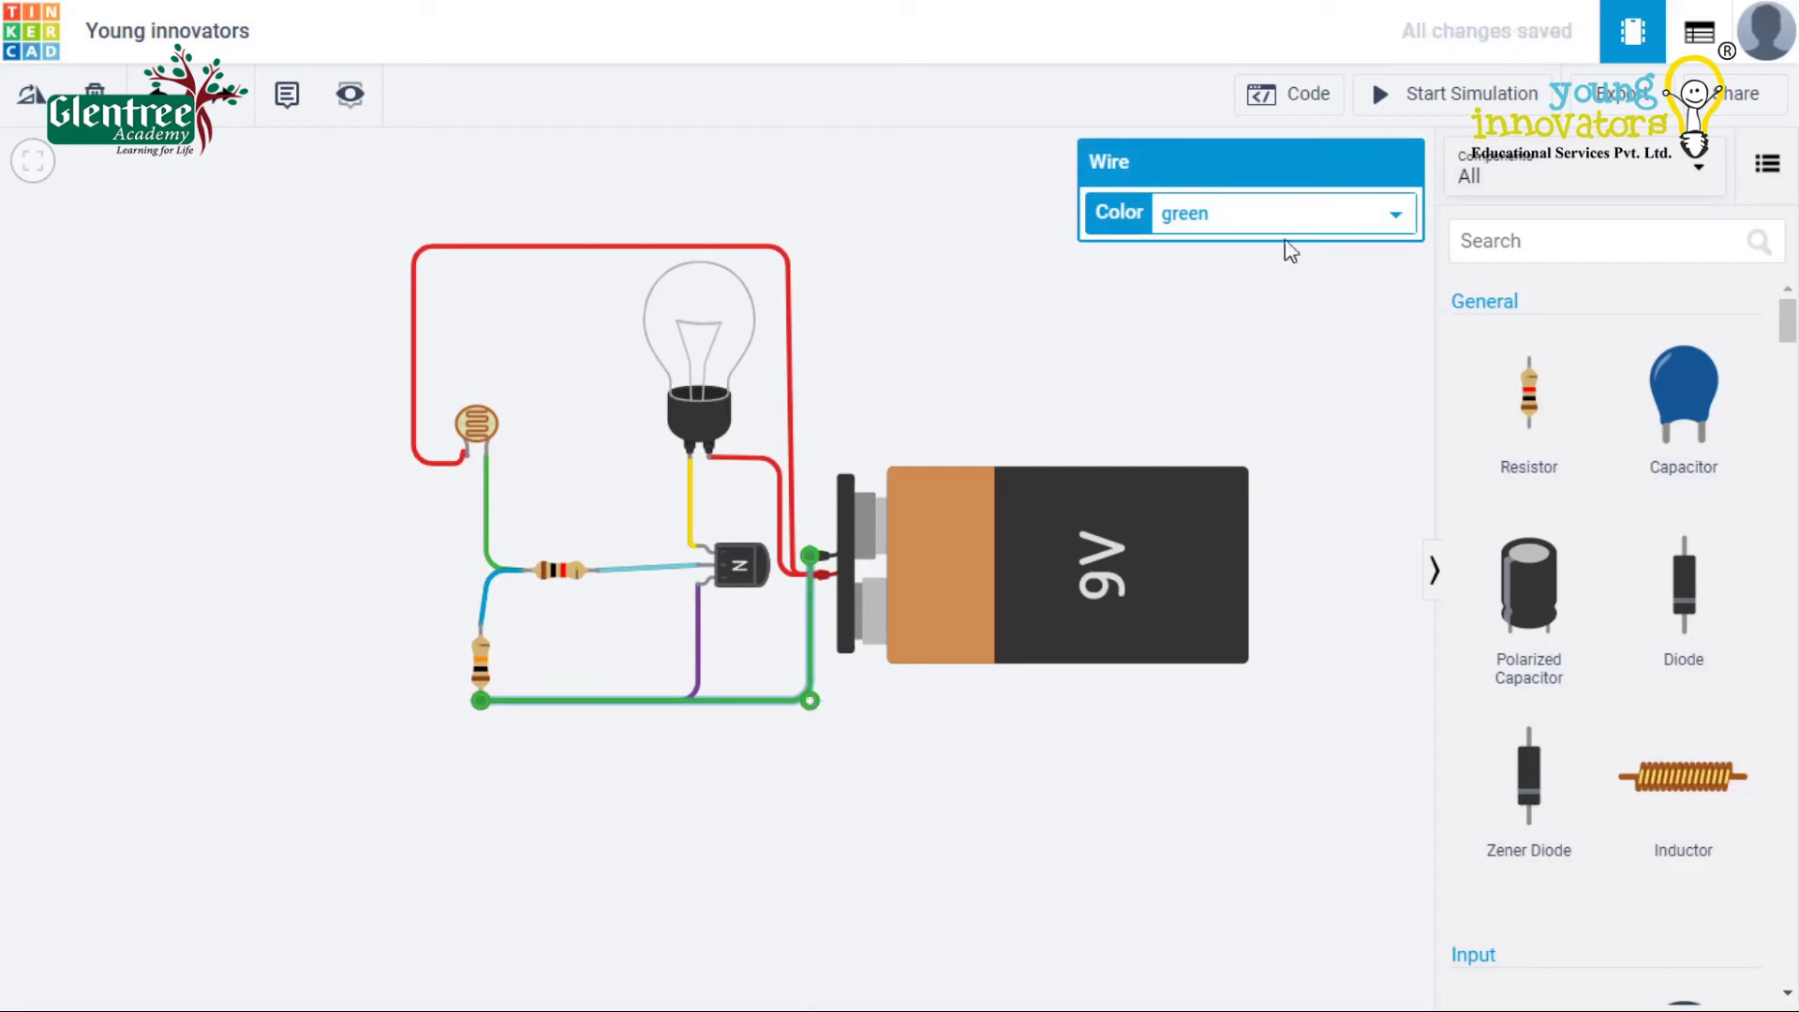
click(1272, 267)
click(1212, 294)
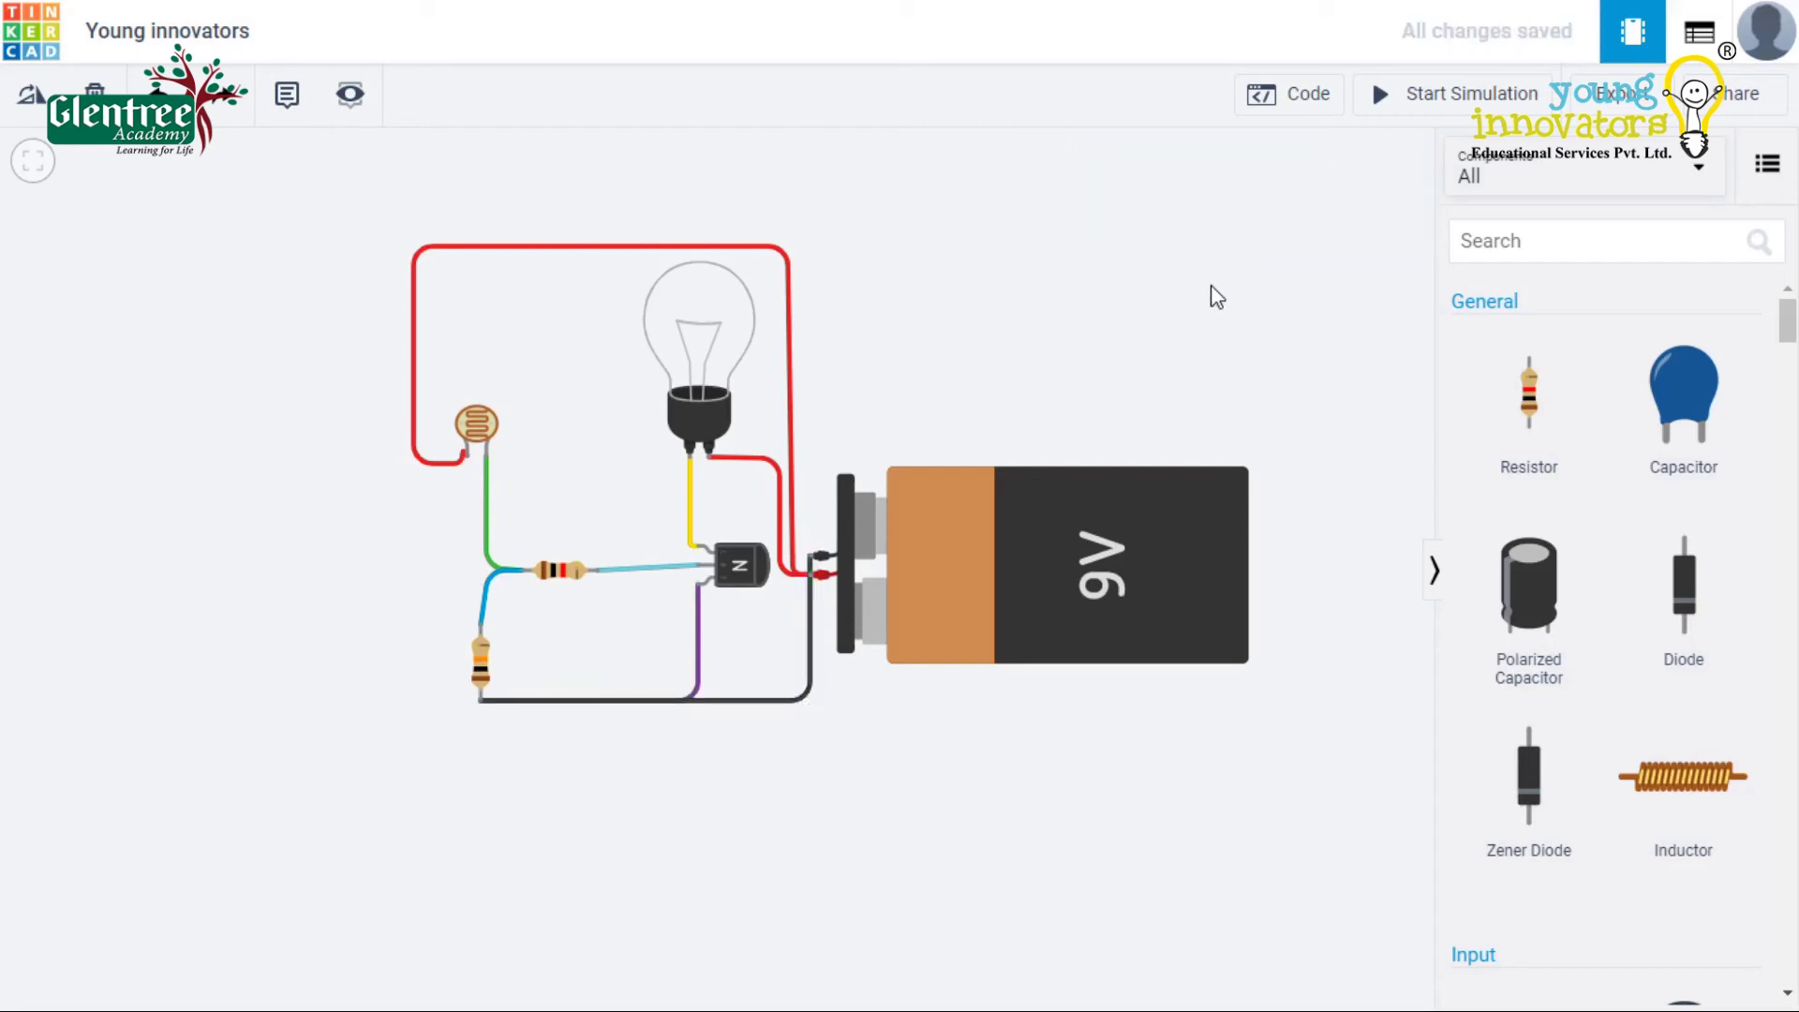
click(1511, 105)
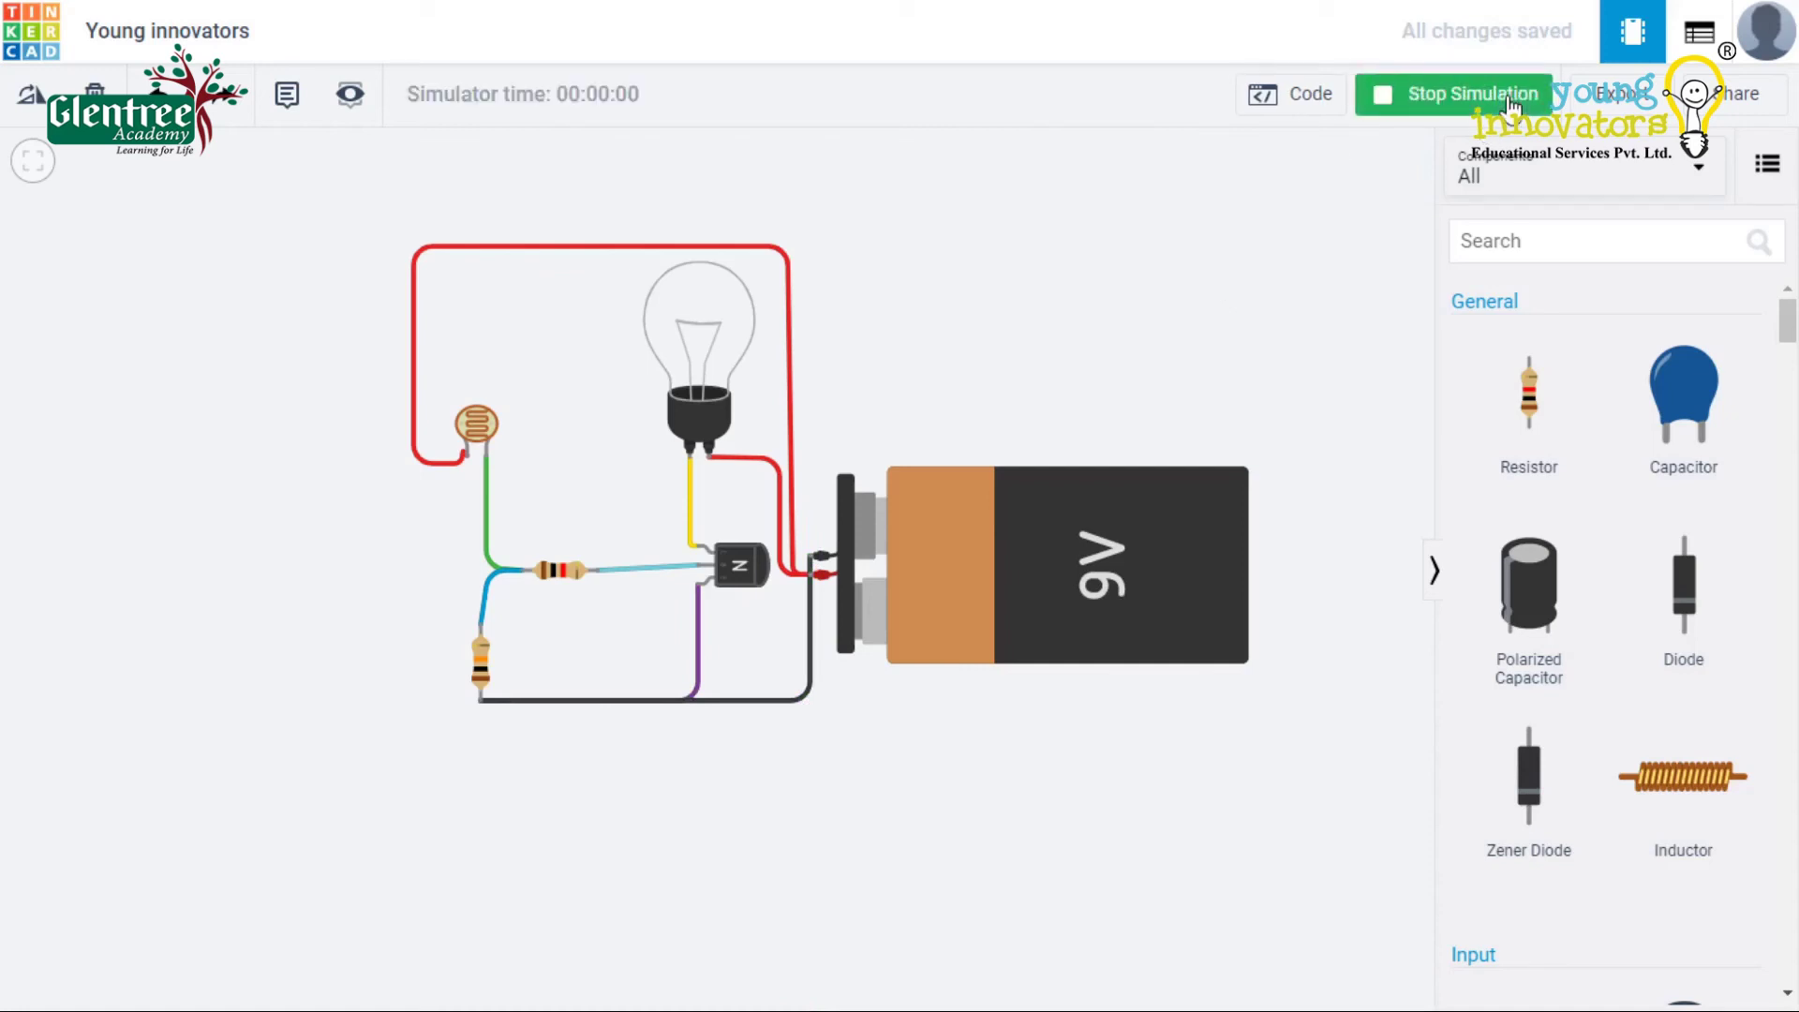
click(494, 429)
mouse_move(429, 386)
mouse_down()
mouse_move(549, 389)
mouse_move(418, 384)
mouse_move(527, 382)
mouse_move(413, 417)
mouse_up()
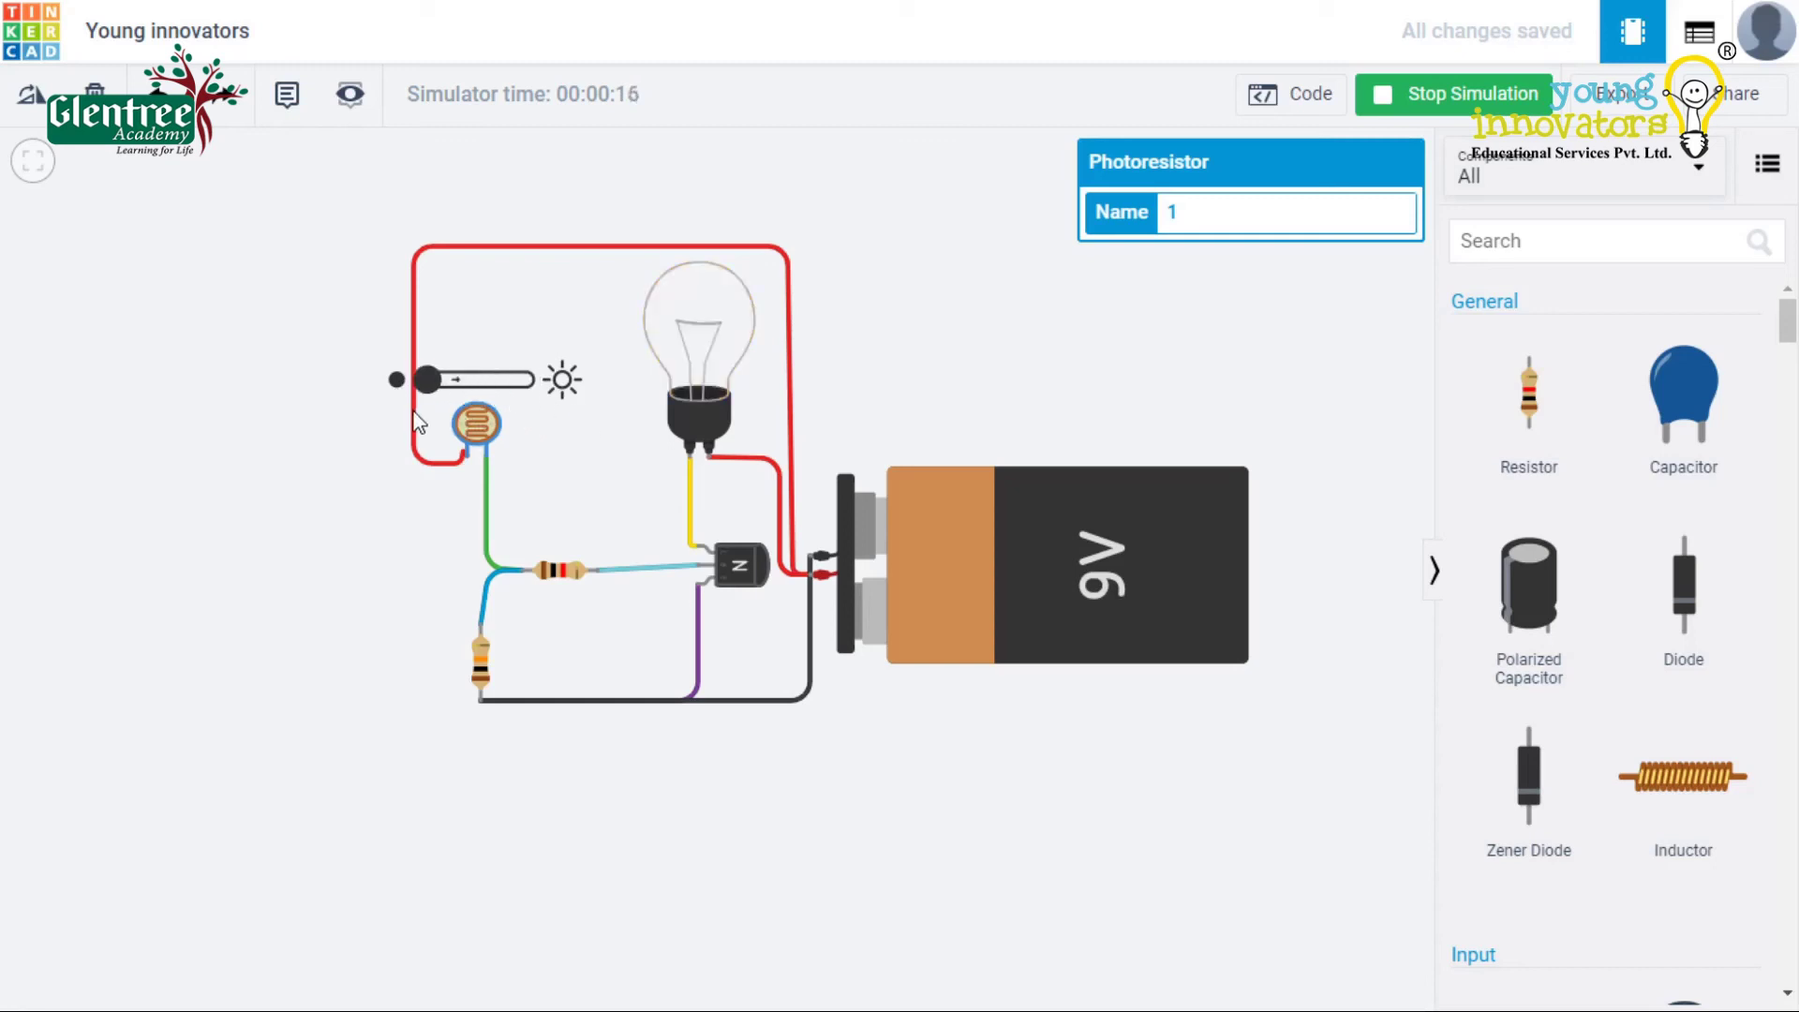
click(1455, 105)
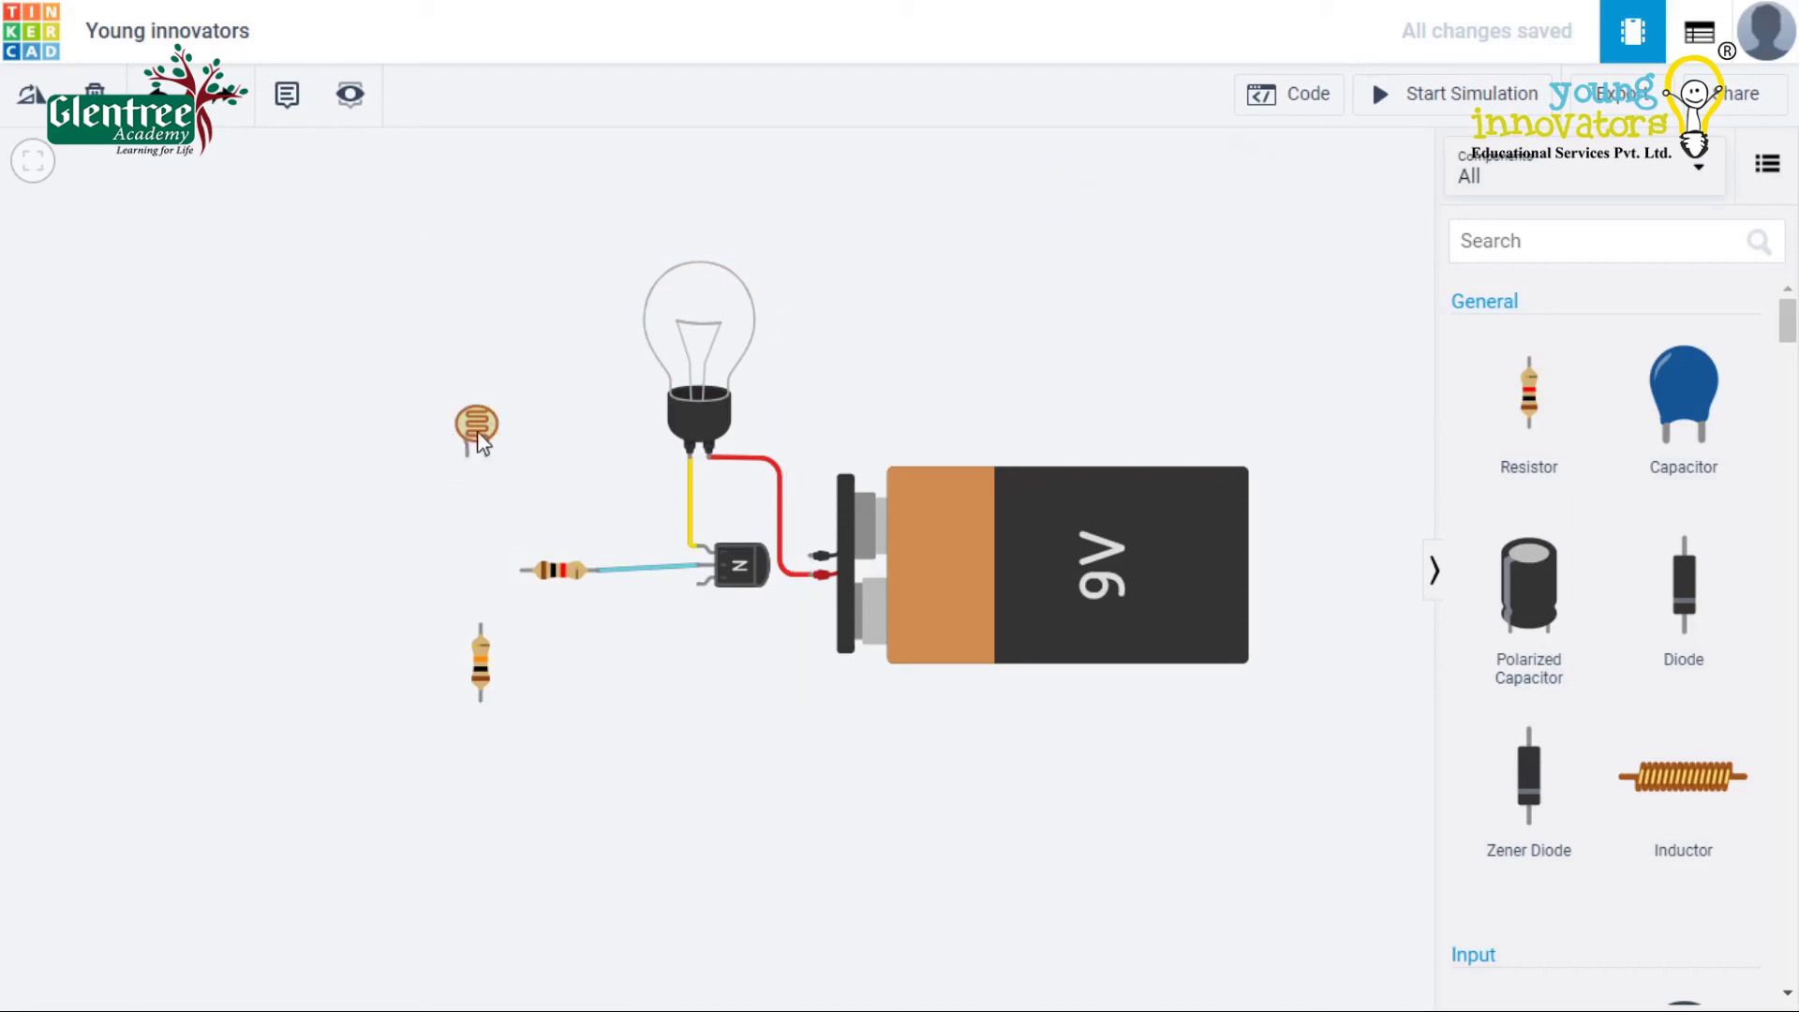
Step: Move the 10 kΩ resistor above the photoresistor and rotate the photoresistor
drag(476, 422, 452, 454)
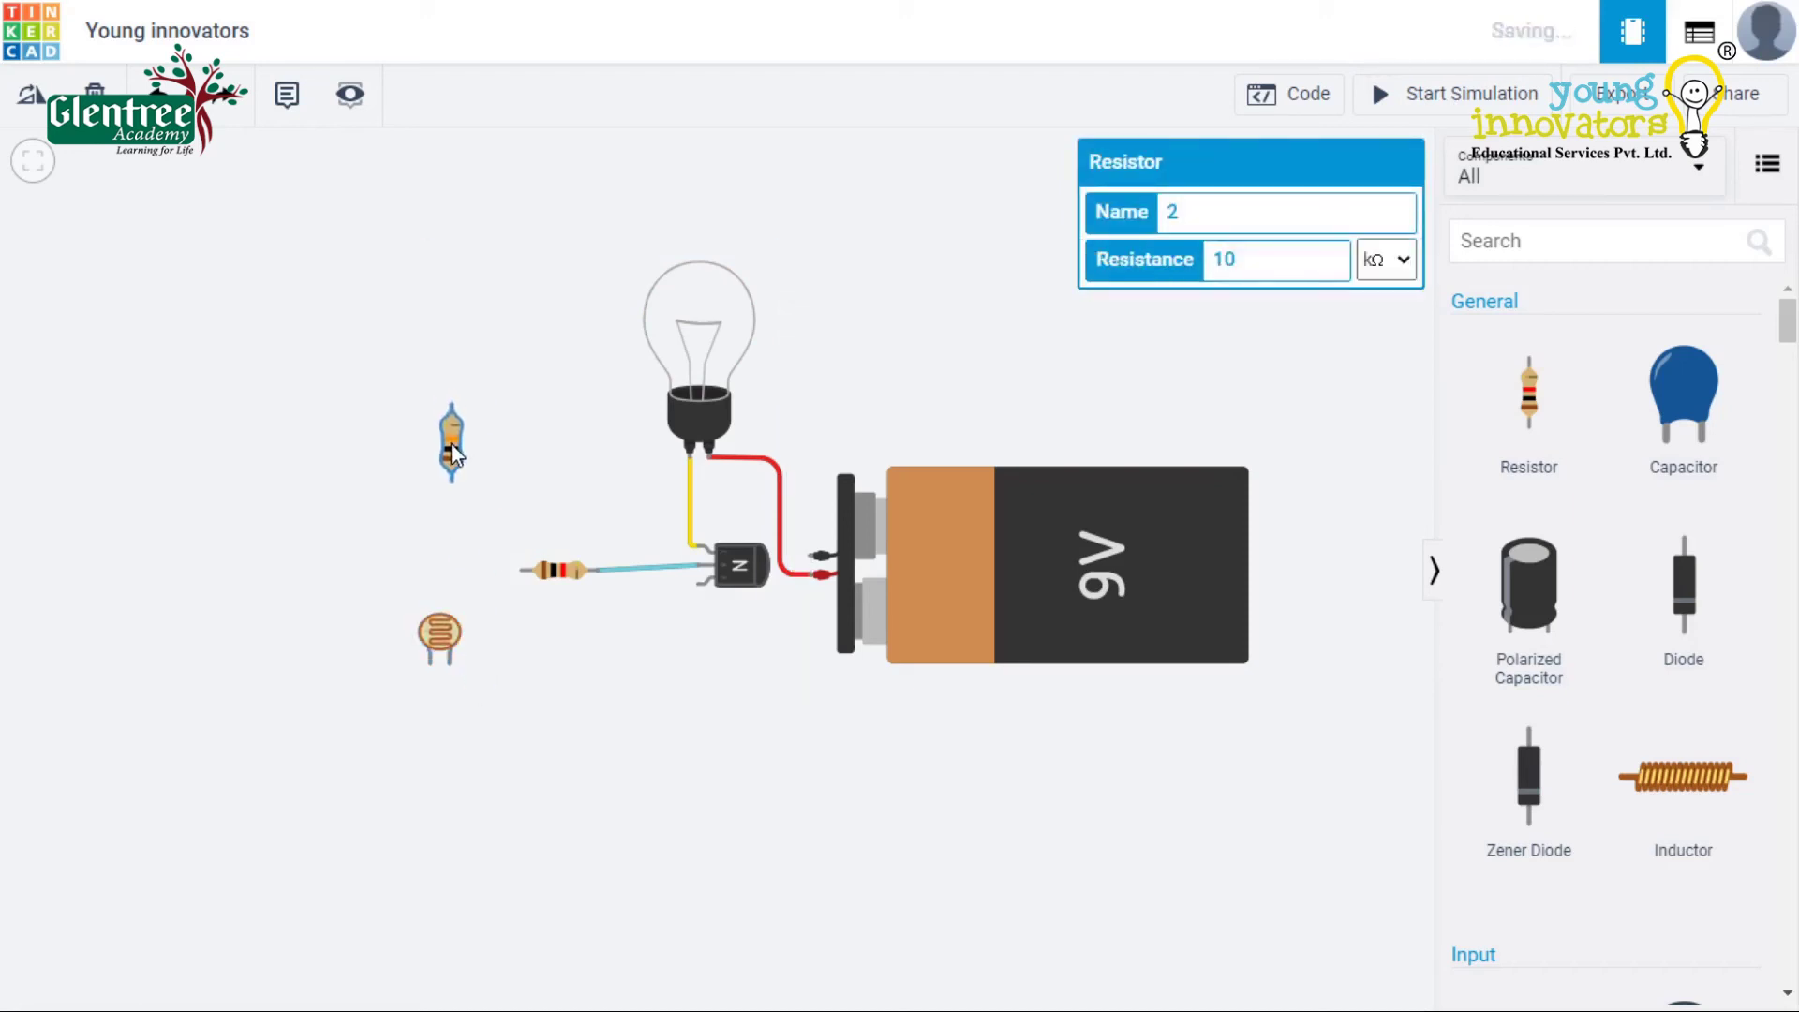
click(440, 634)
key(r)
key(r)
key(r)
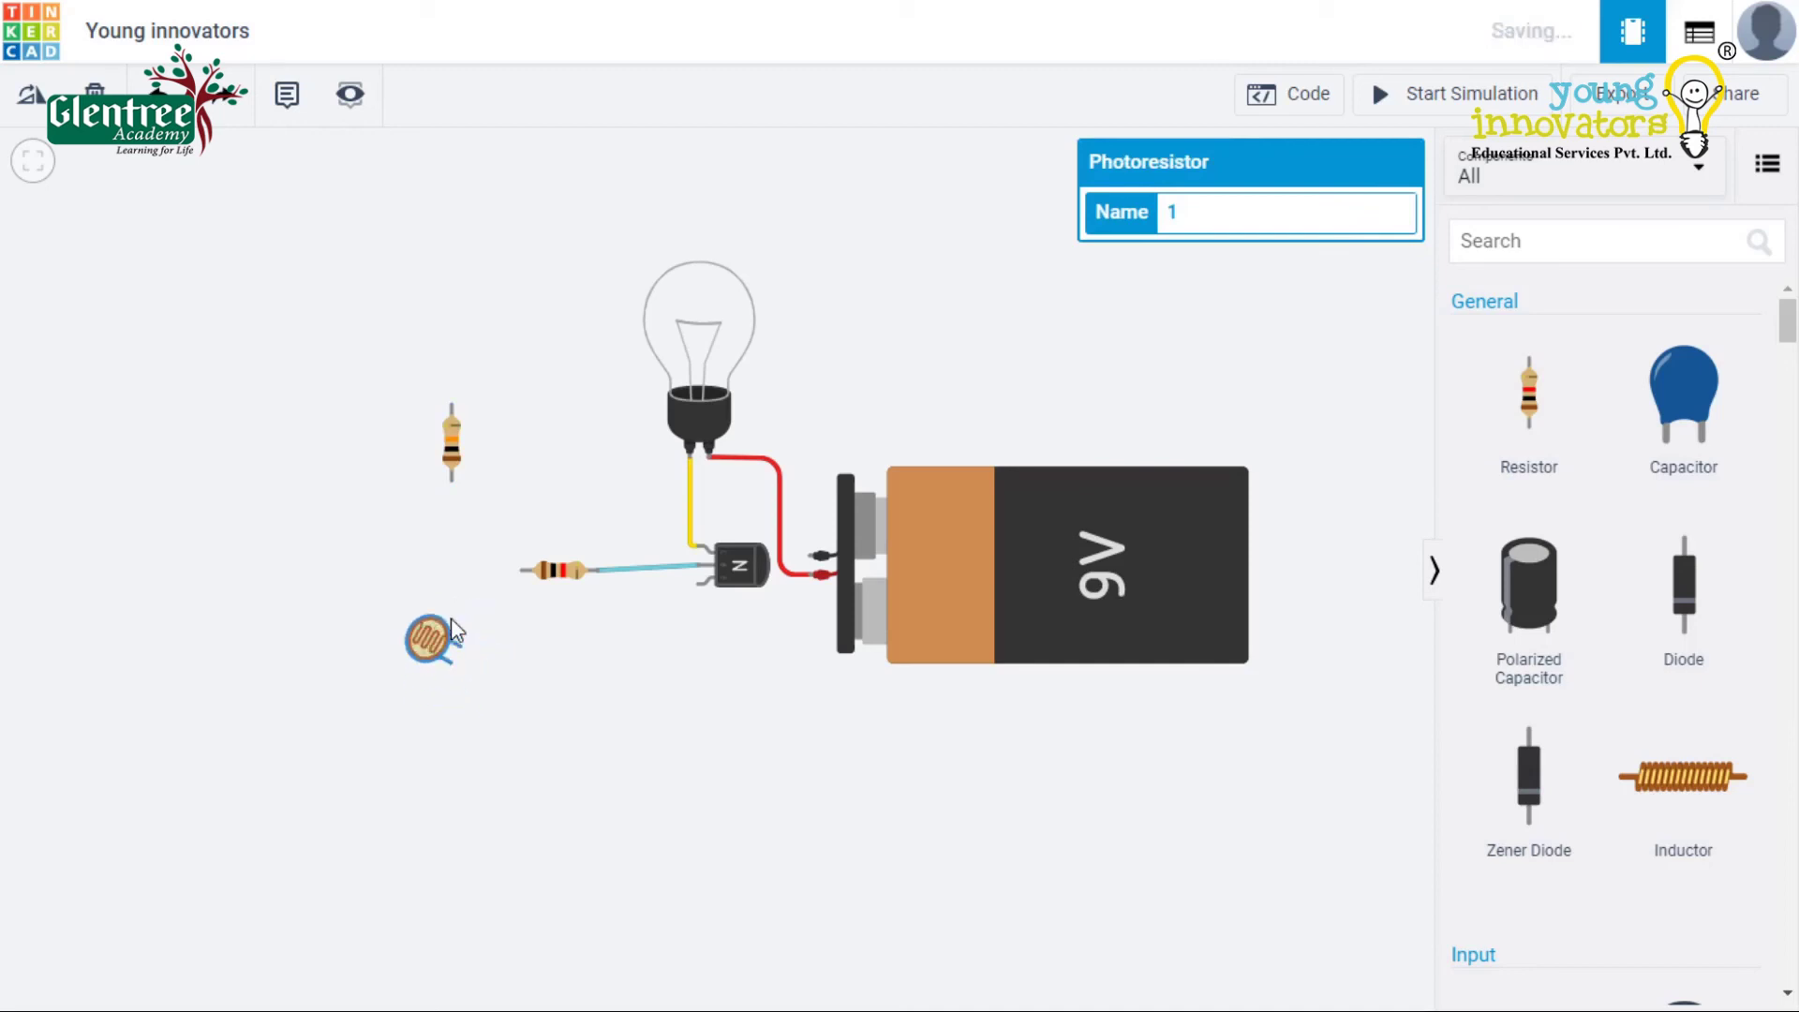
click(566, 469)
Step: Wire the battery's positive terminal to the resistor top, and the resistor bottom to the photoresistor top
click(822, 573)
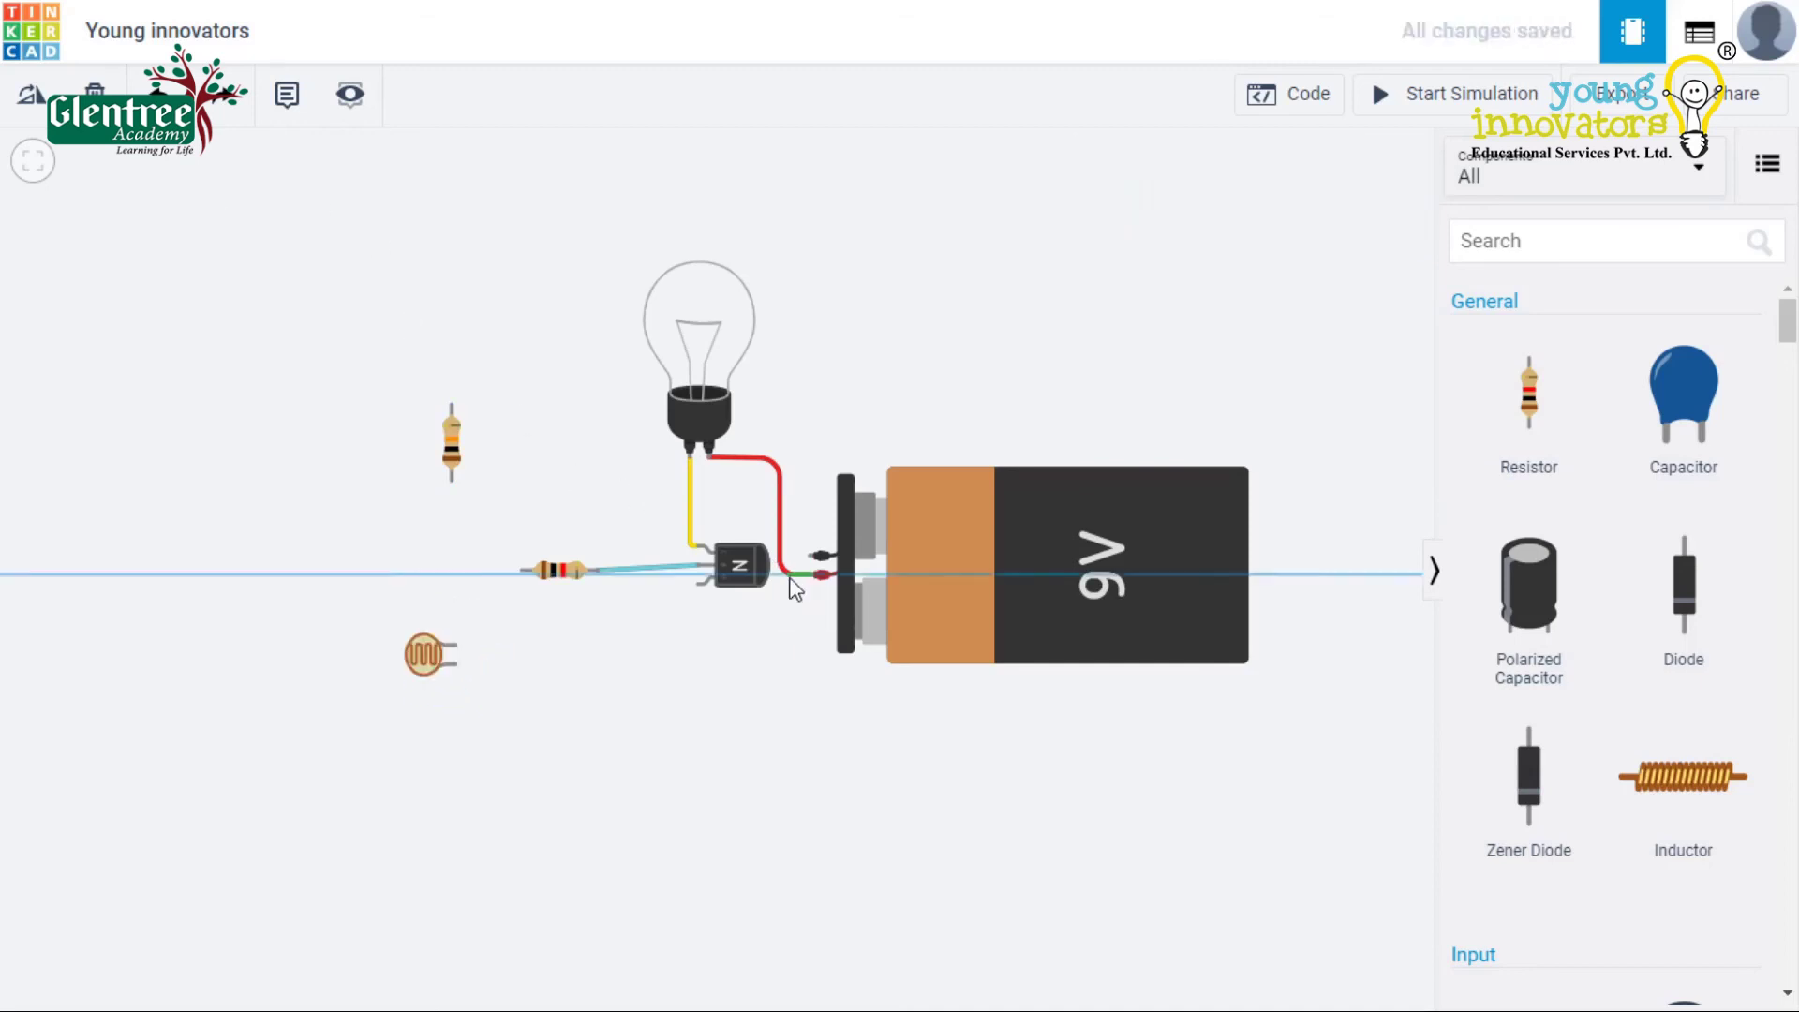
click(788, 250)
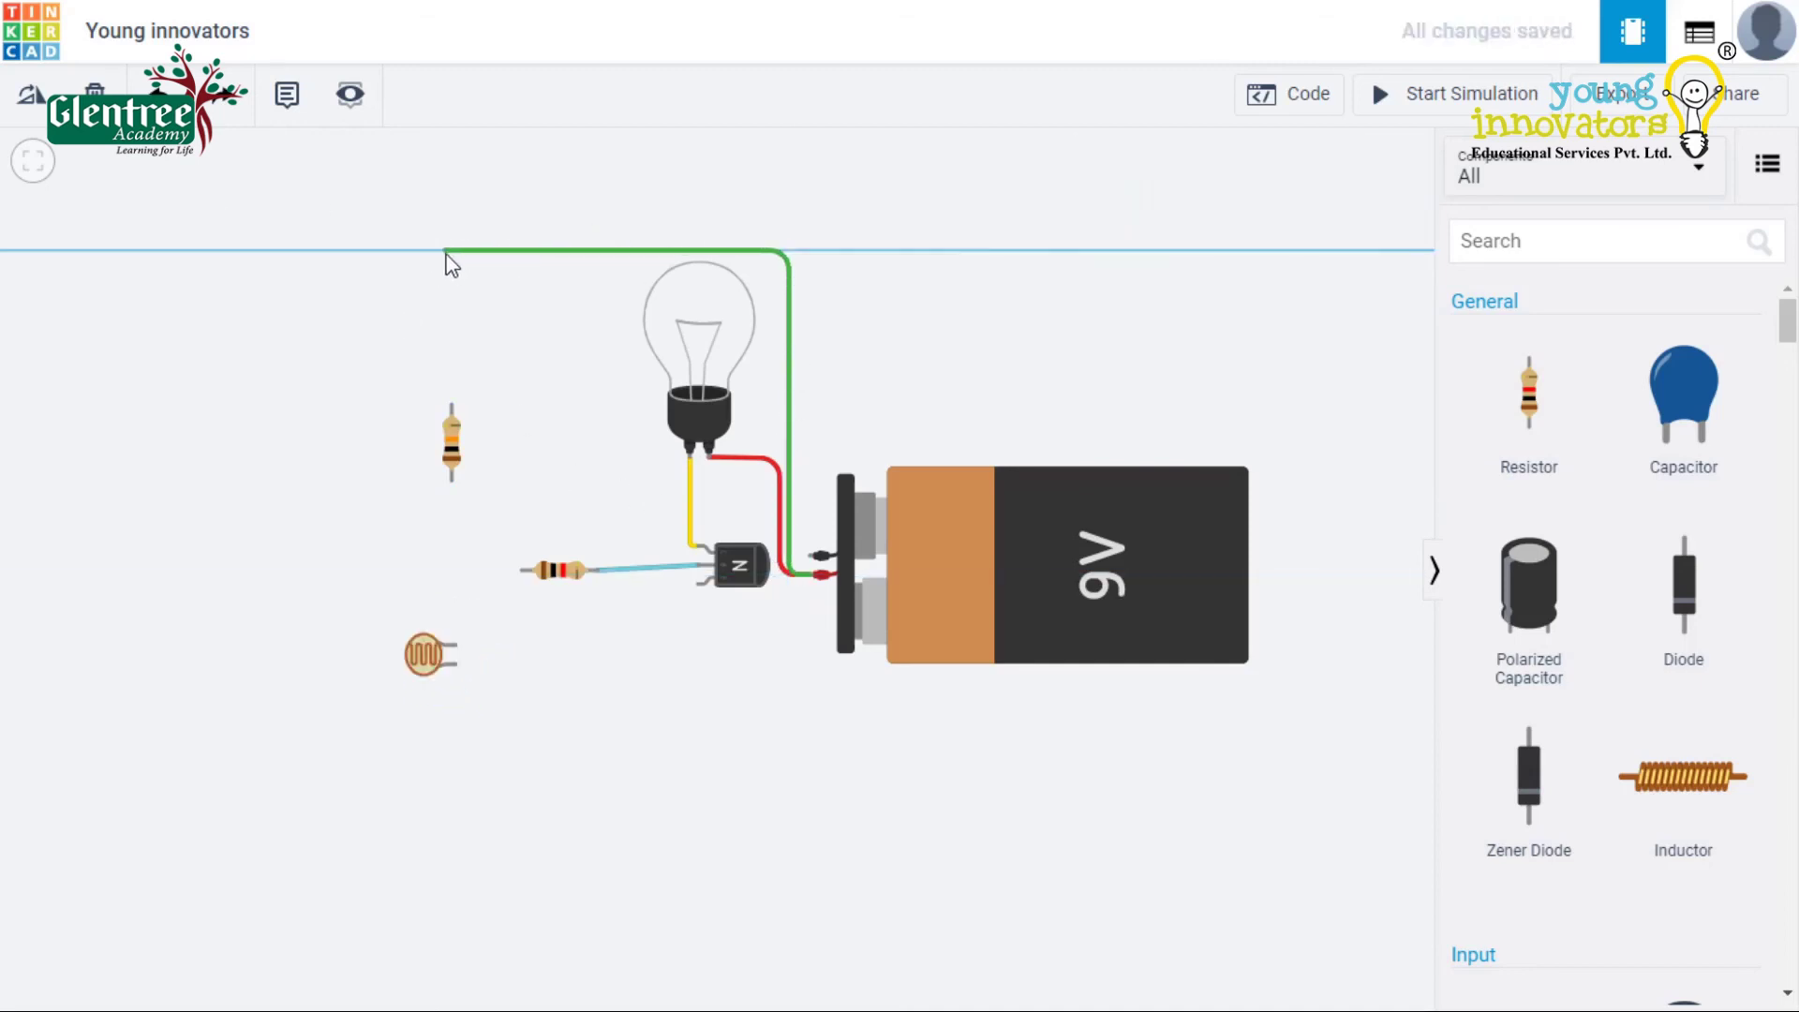
click(451, 250)
click(451, 410)
click(452, 481)
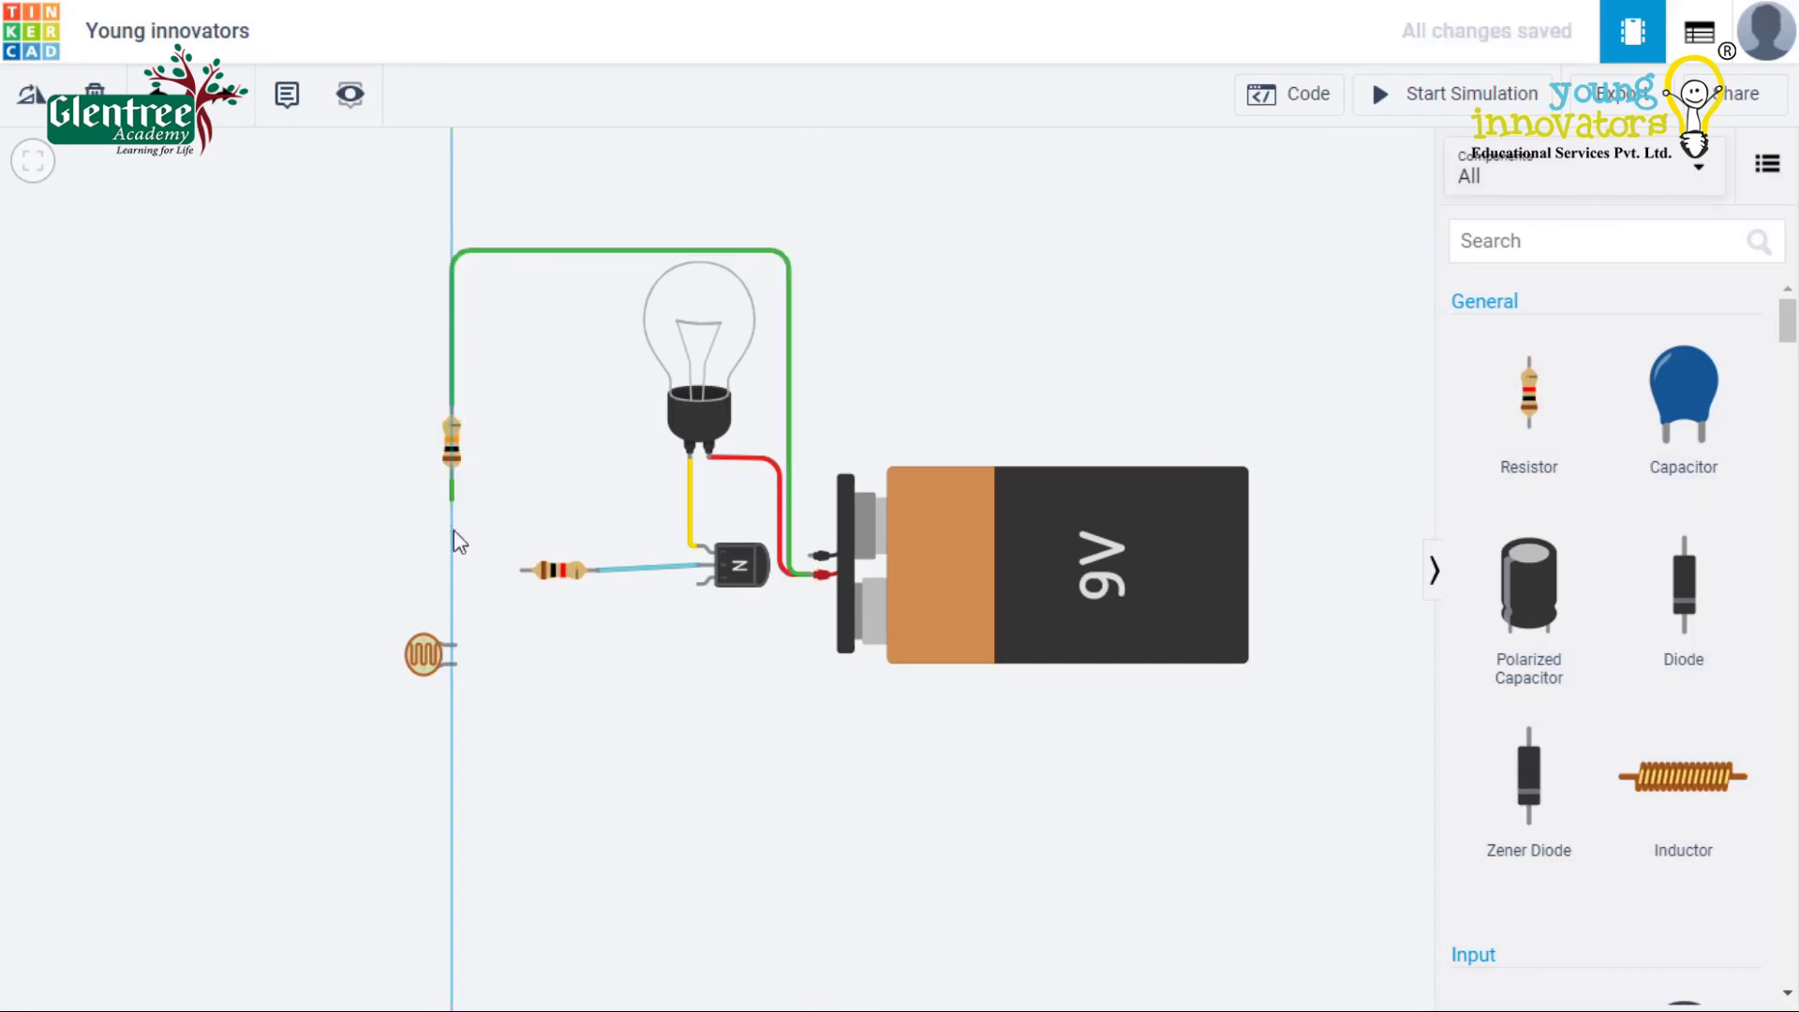
click(455, 645)
Step: Join the small resistor to the vertical wire and colour the new wires turquoise and blue
click(525, 569)
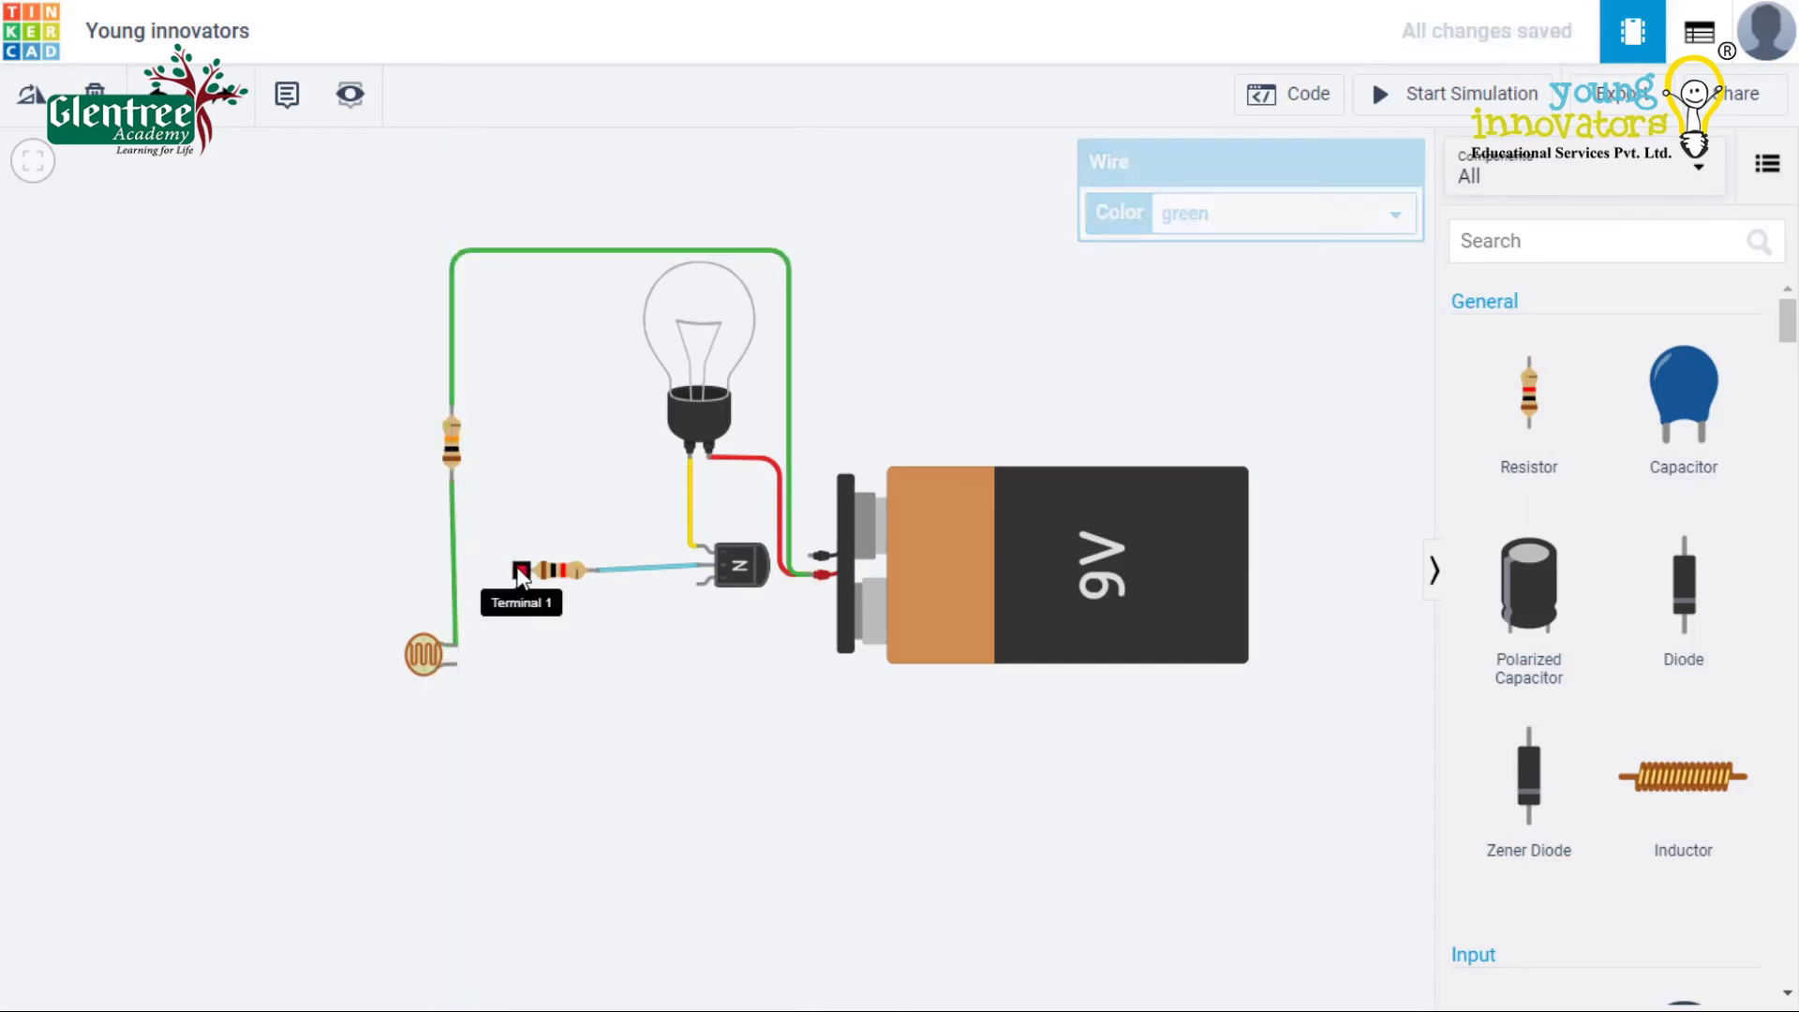
click(454, 569)
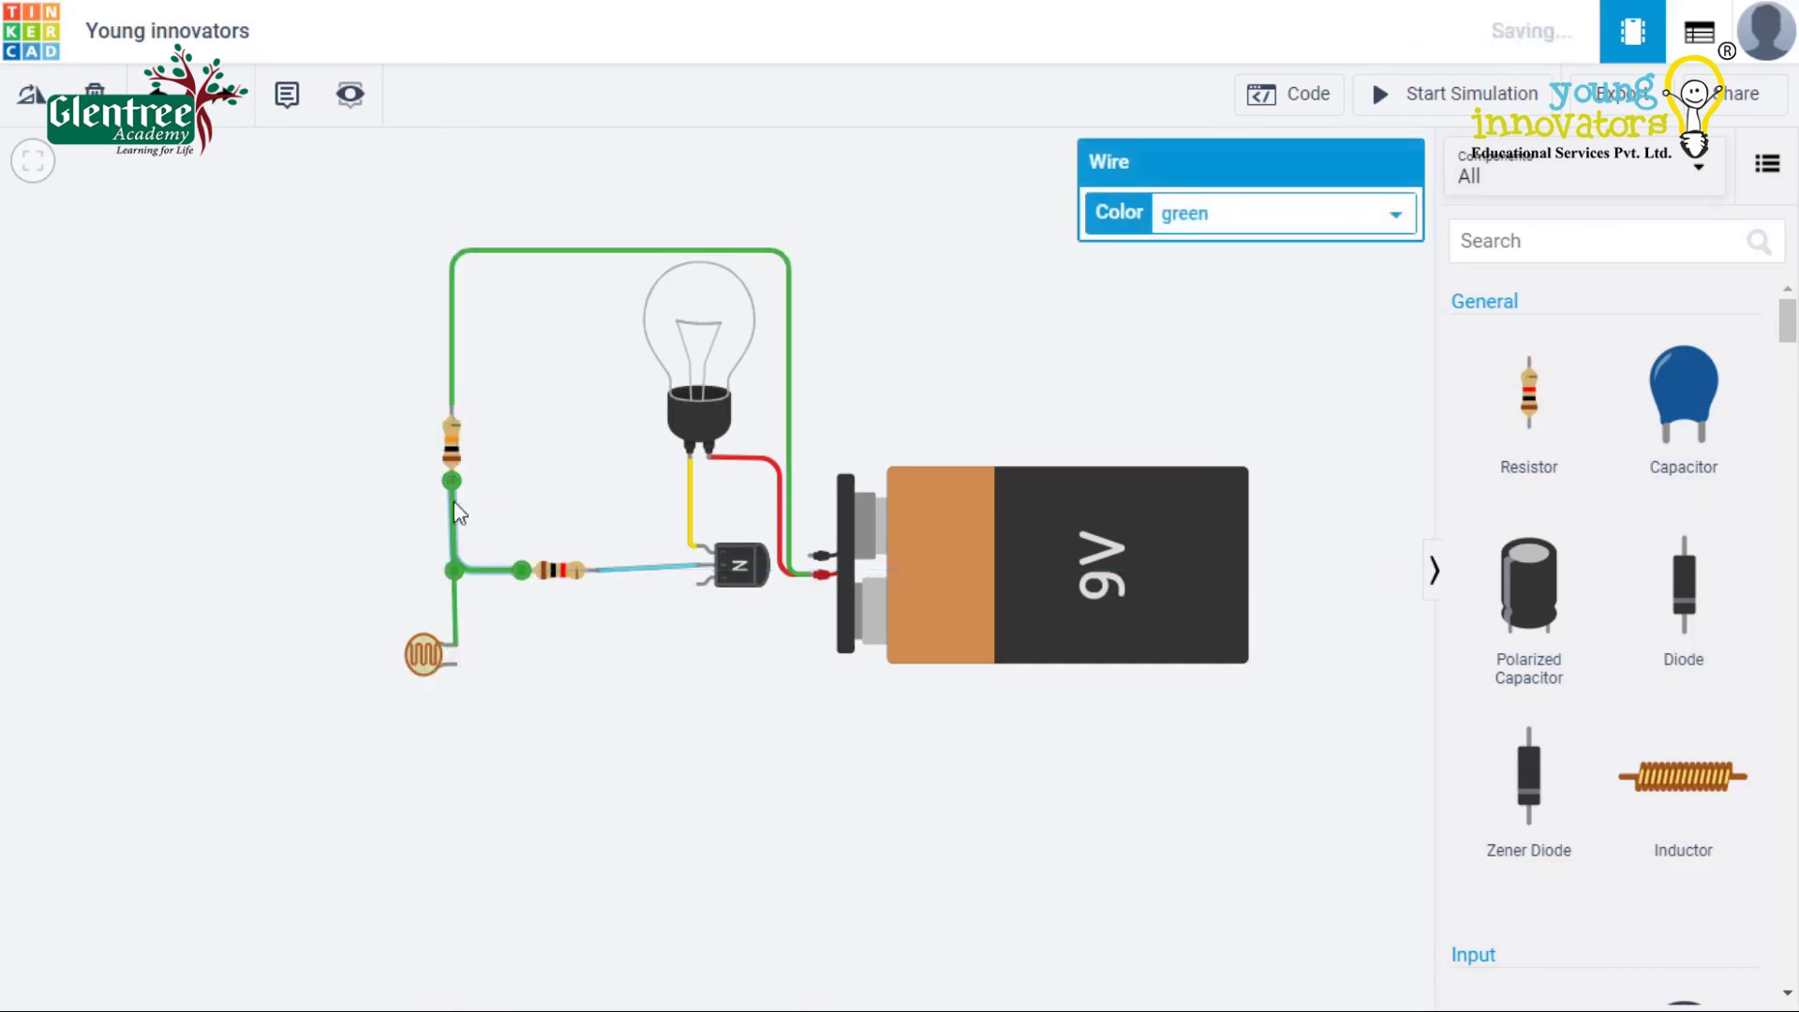
click(1221, 230)
click(1224, 365)
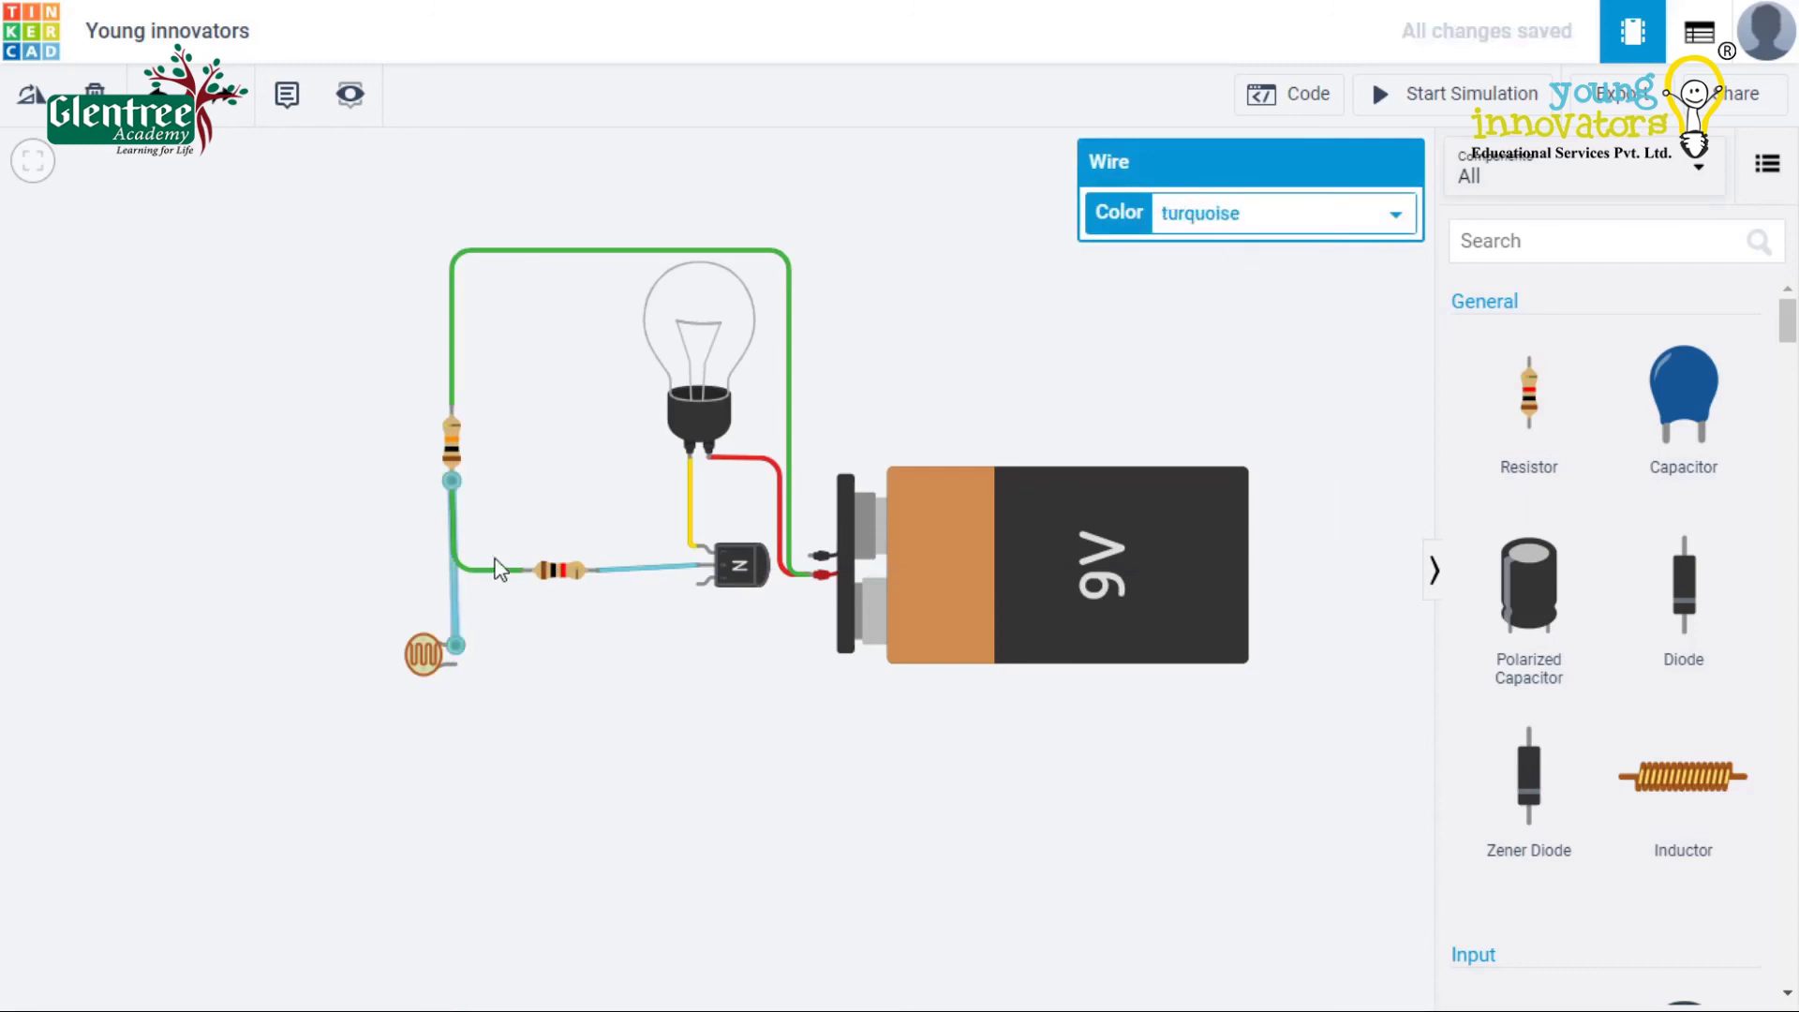
click(500, 569)
click(1241, 230)
click(1241, 390)
drag(1054, 370, 1076, 349)
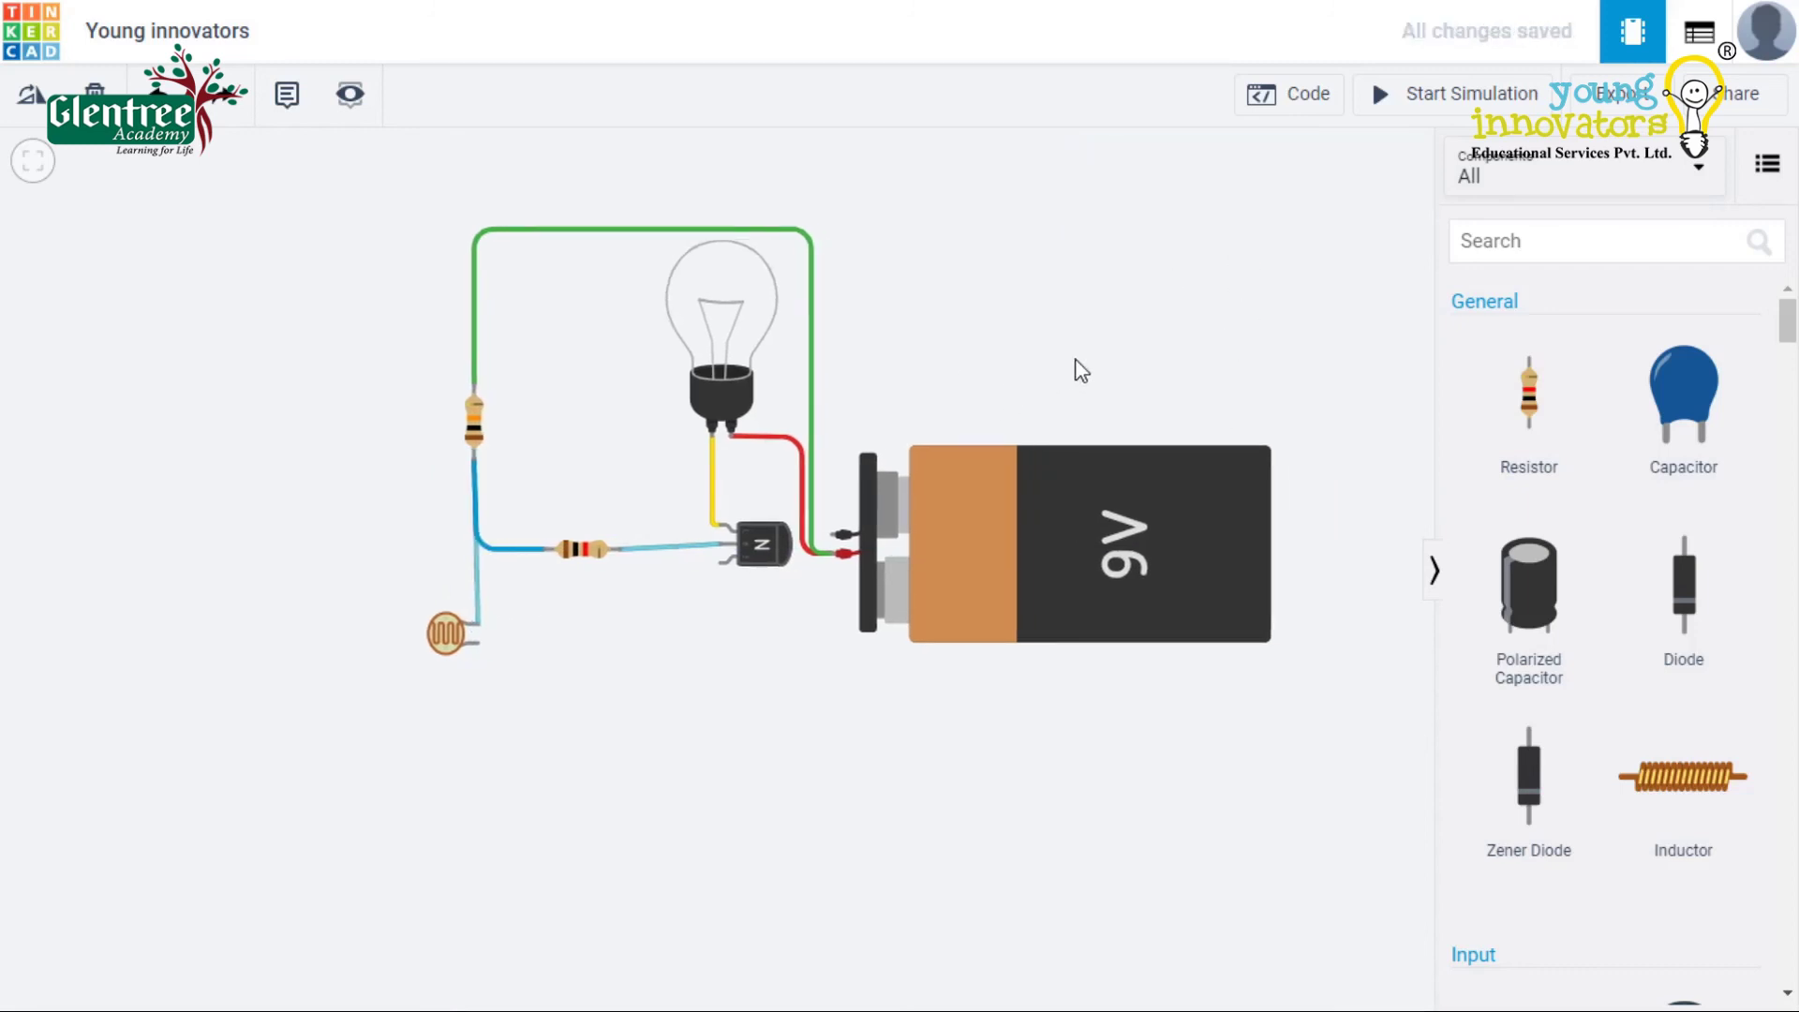
Step: Connect the photoresistor's lower terminal to the transistor's lower pin with a purple wire
click(455, 643)
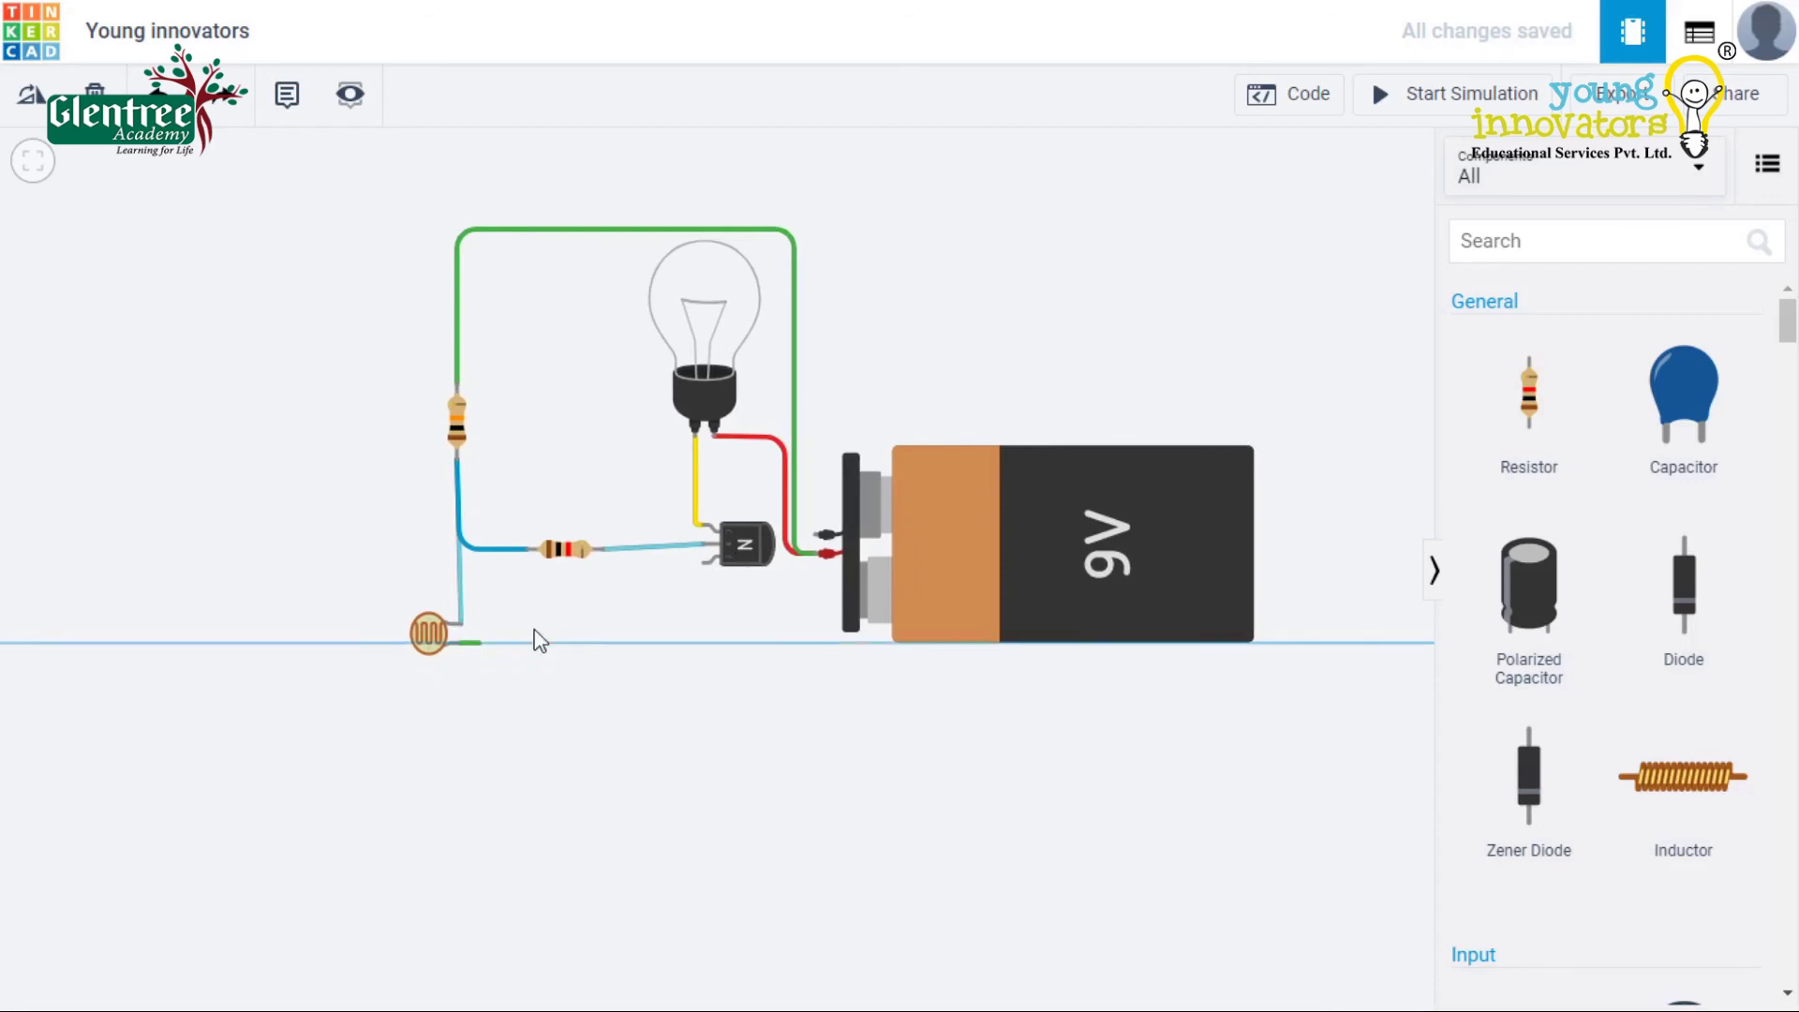
click(701, 643)
click(703, 562)
key(7)
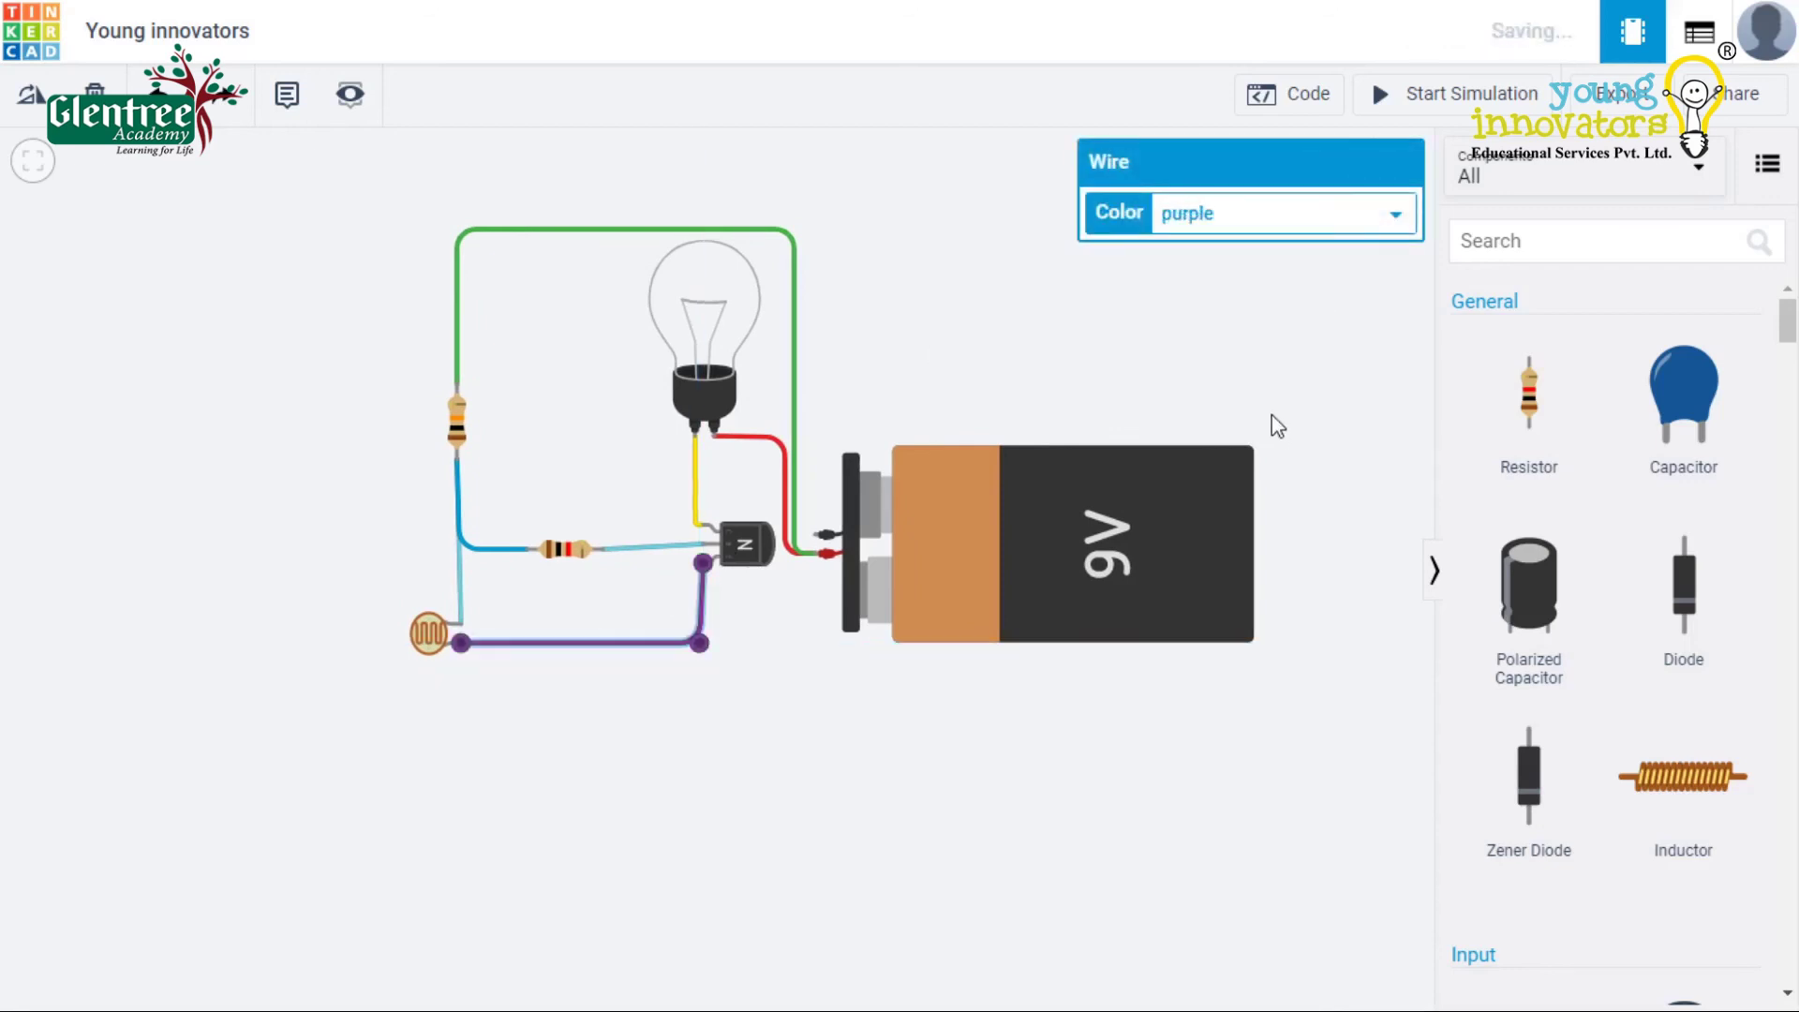
Step: Add a black wire from the battery's negative terminal to the photoresistor, then start the simulation
click(824, 536)
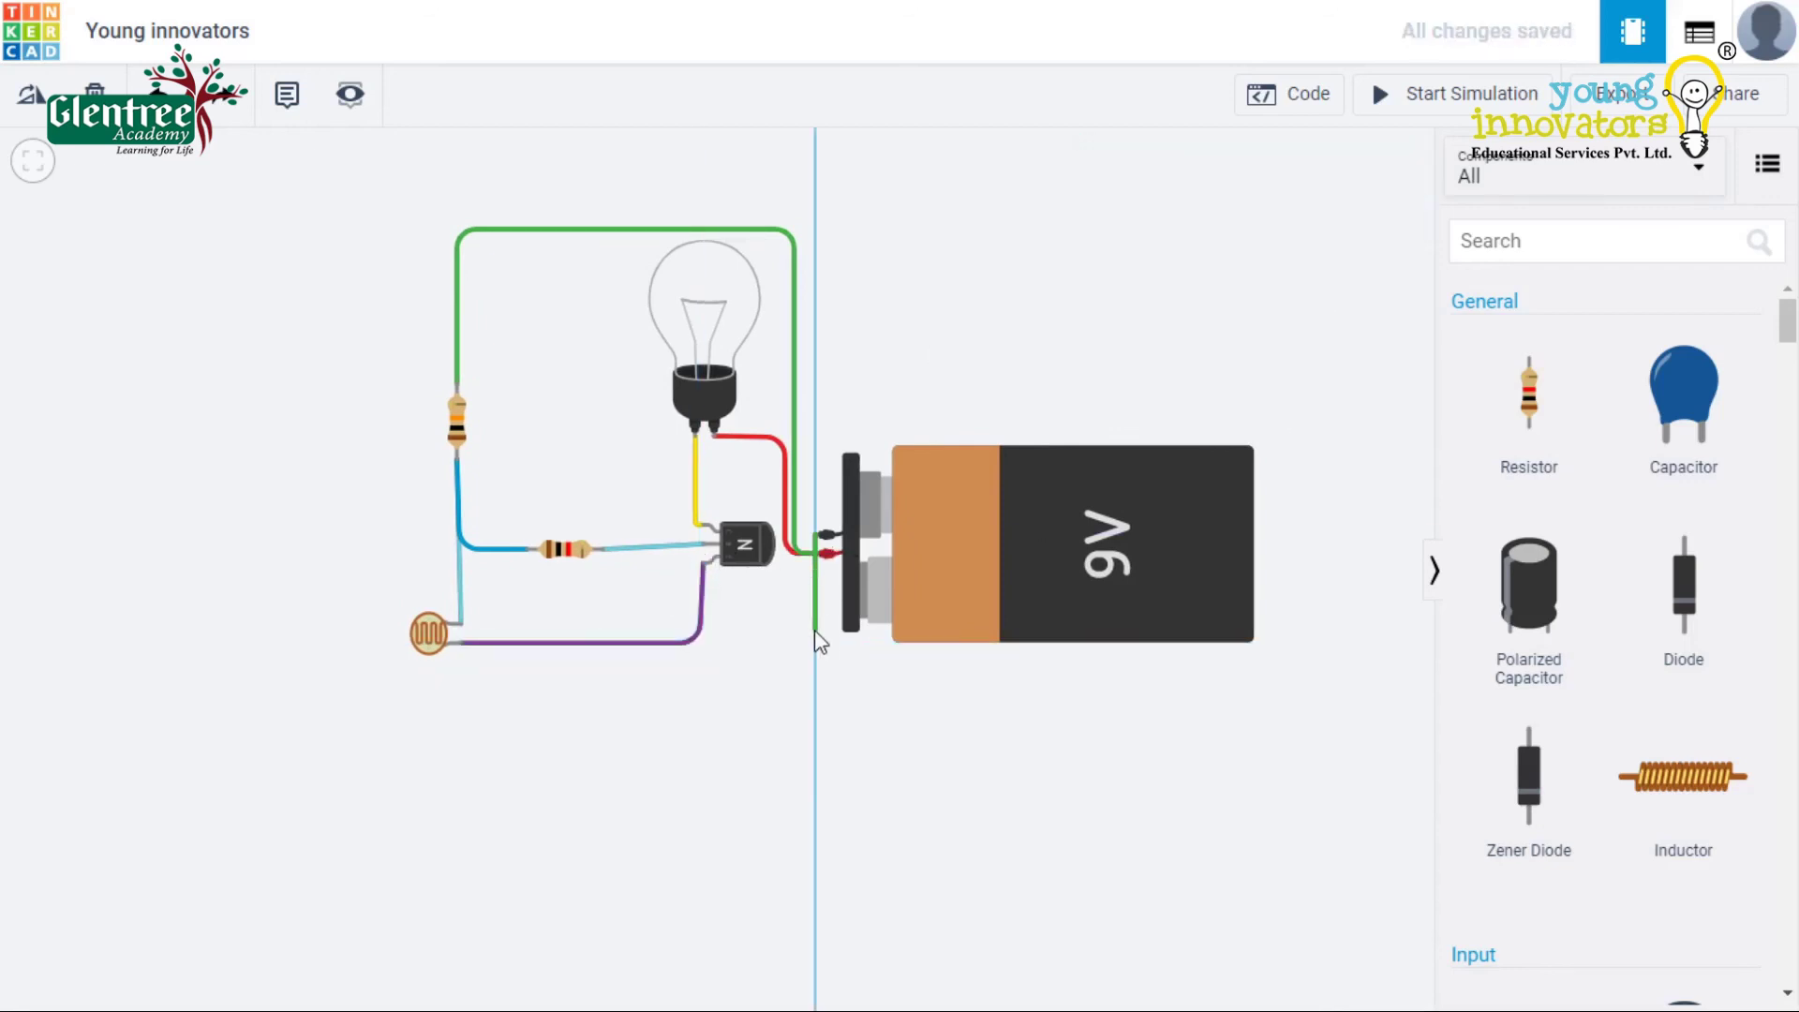
click(461, 647)
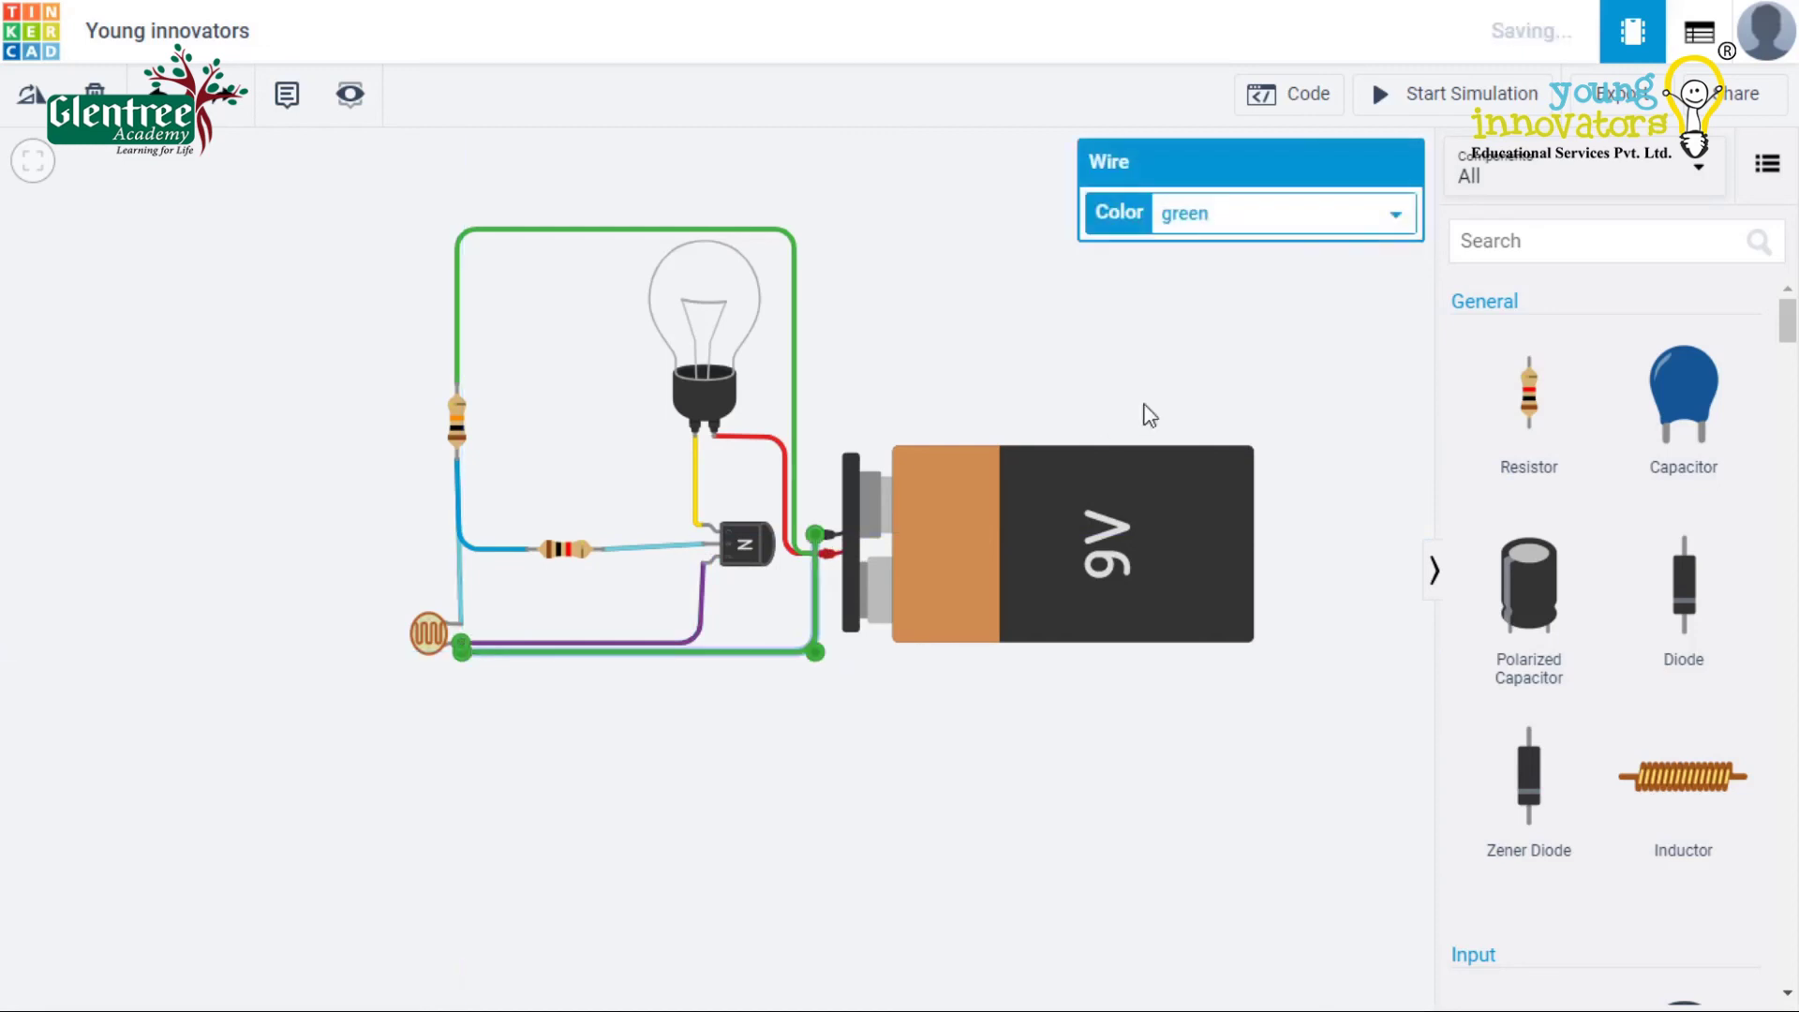
click(1284, 260)
click(1280, 259)
click(1448, 94)
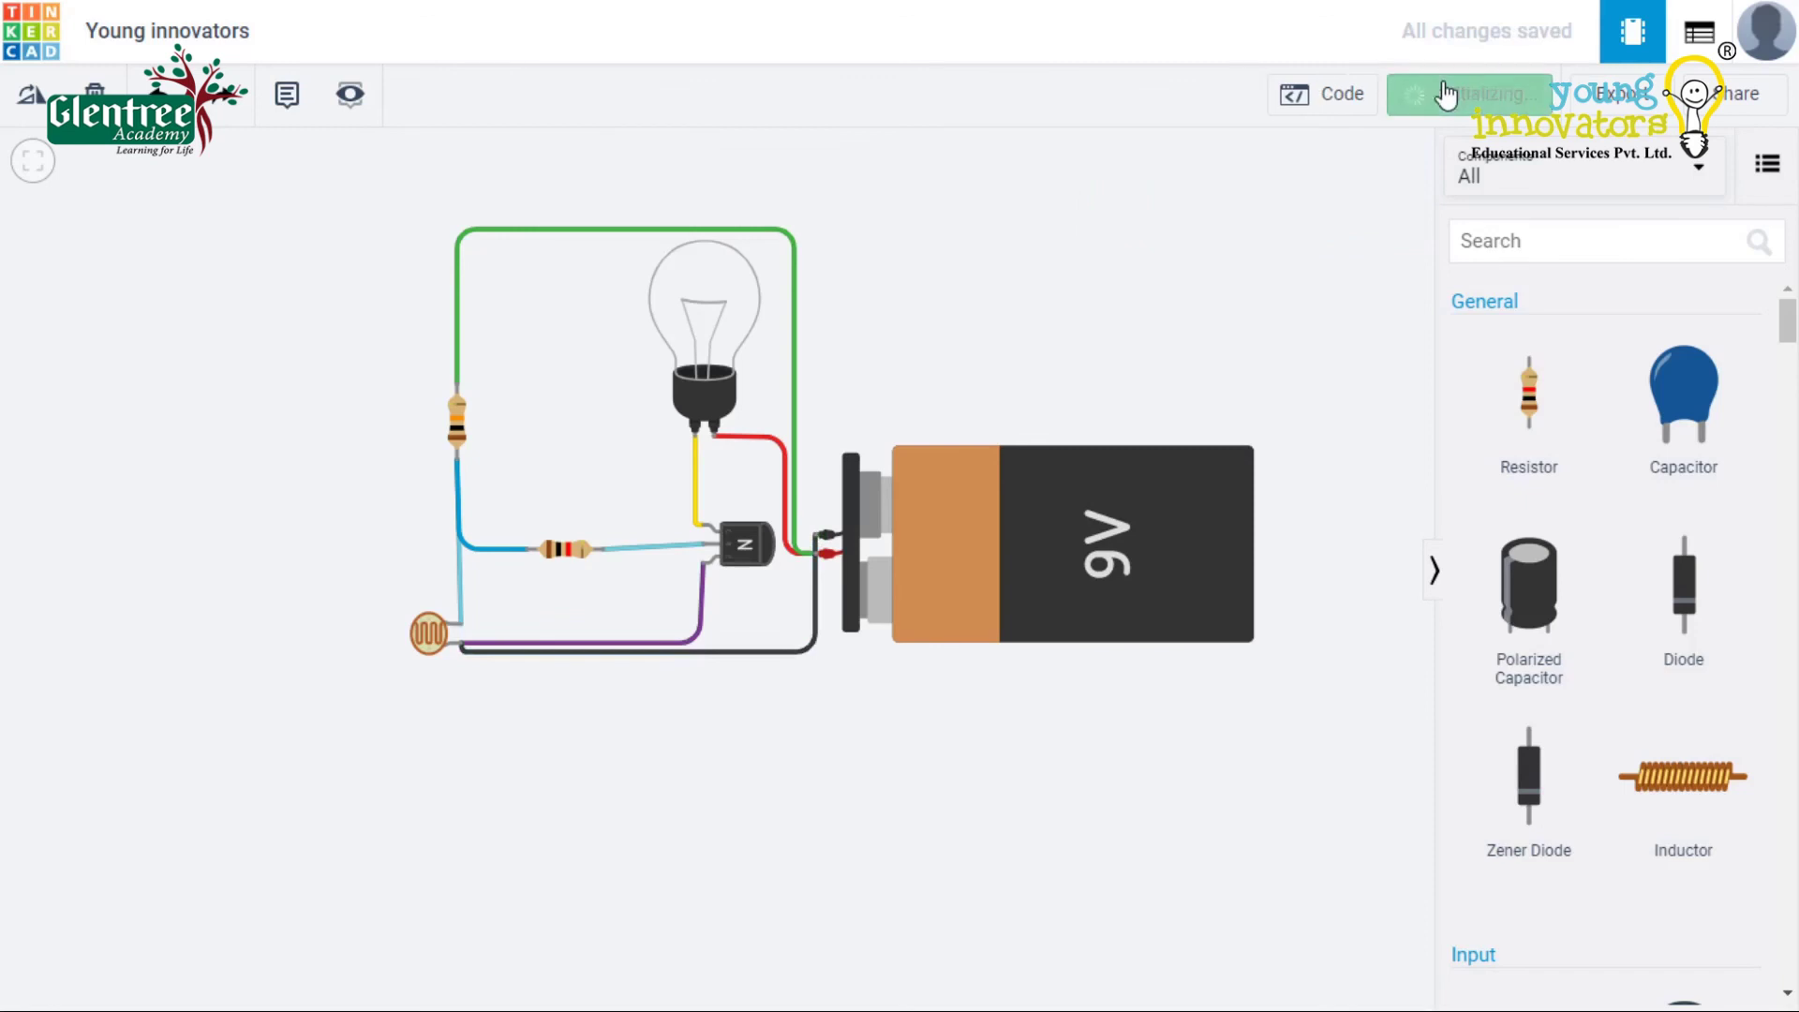
Step: Select the photoresistor to reveal its light-level slider during simulation
click(429, 634)
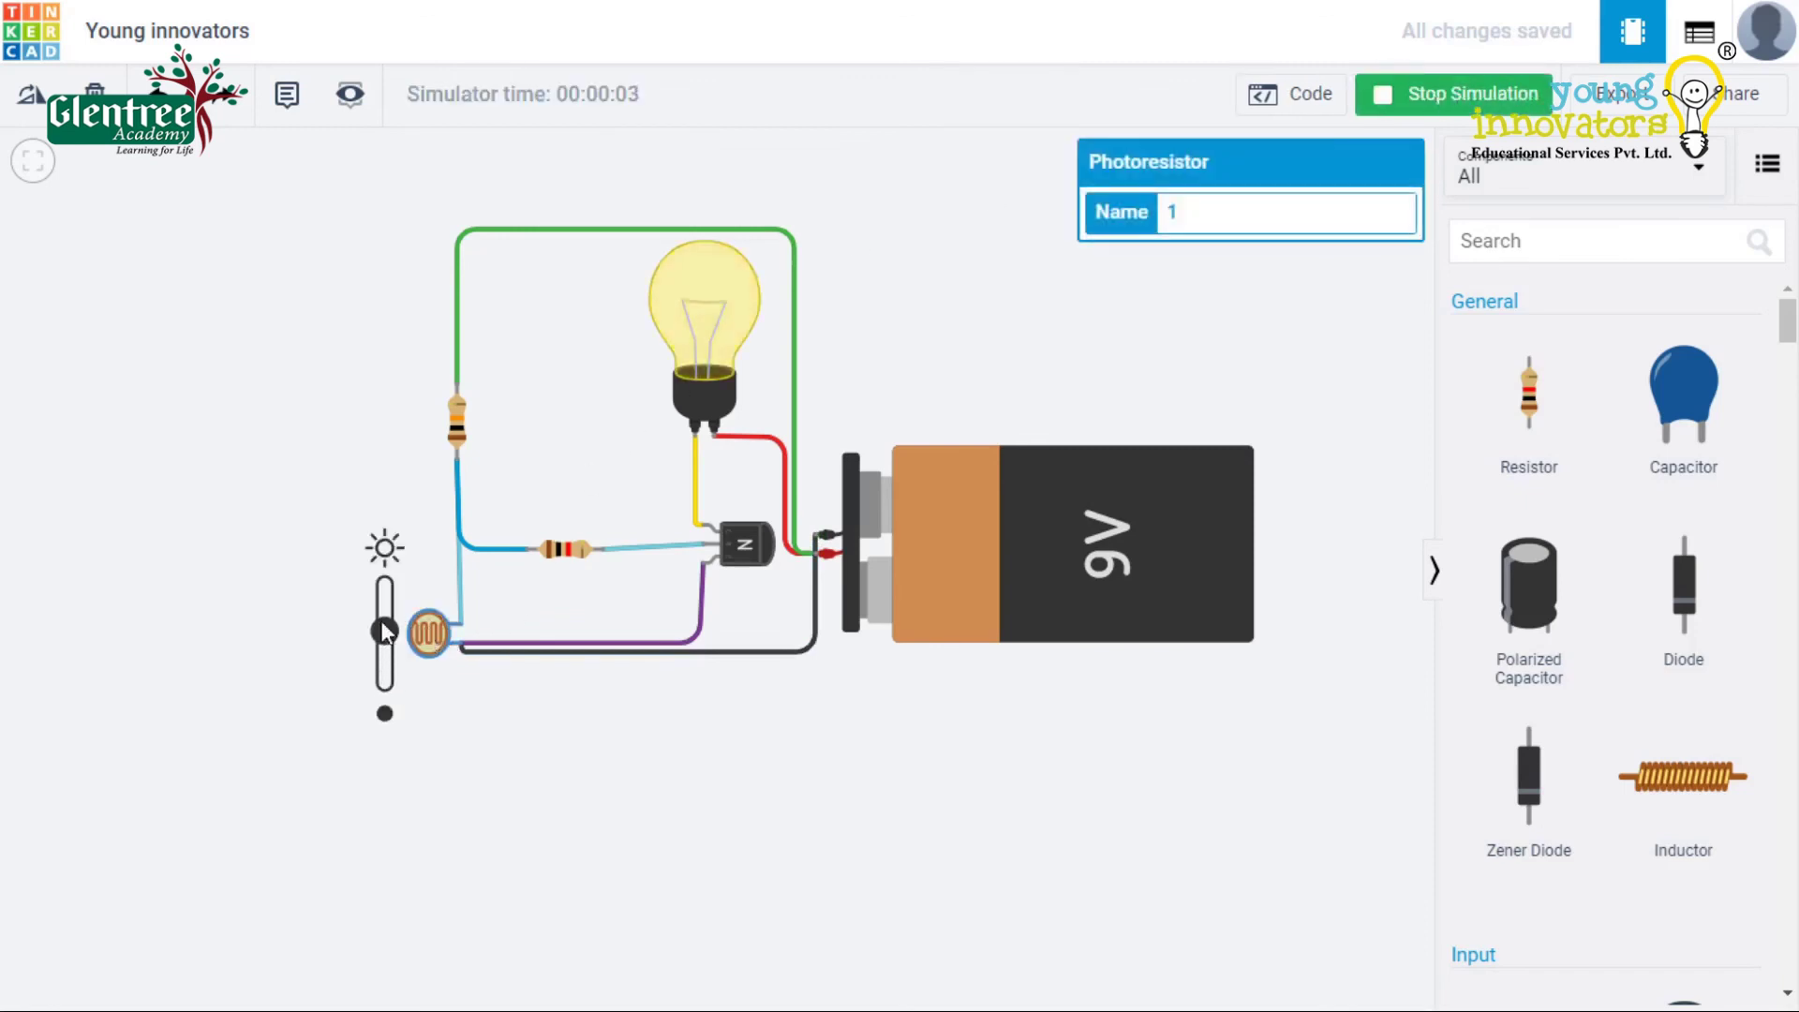